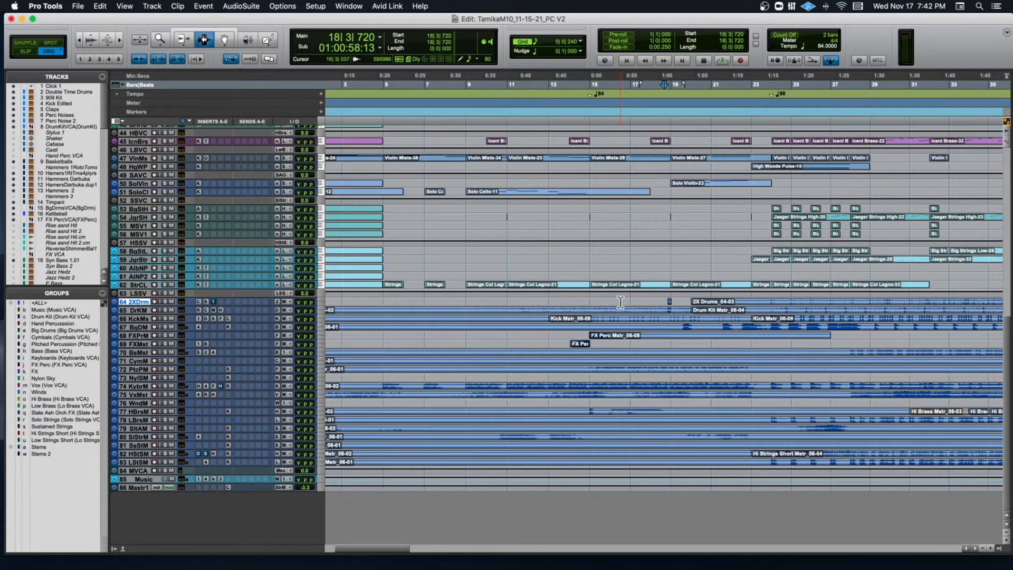
{"action": "scroll", "coordinate": [621, 302], "scroll_direction": "left", "scroll_amount": 5}
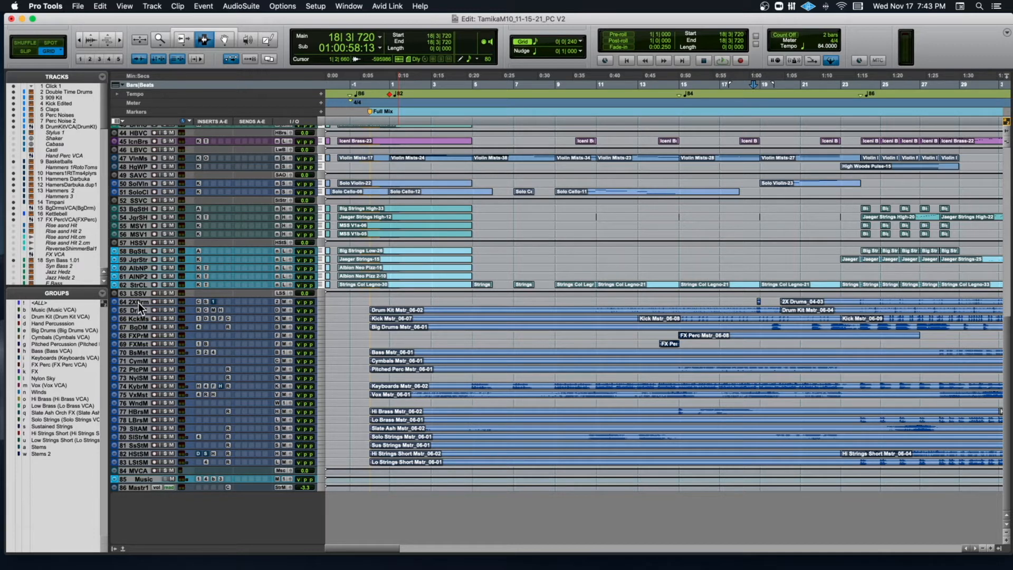
{"action": "left_click", "coordinate": [366, 311]}
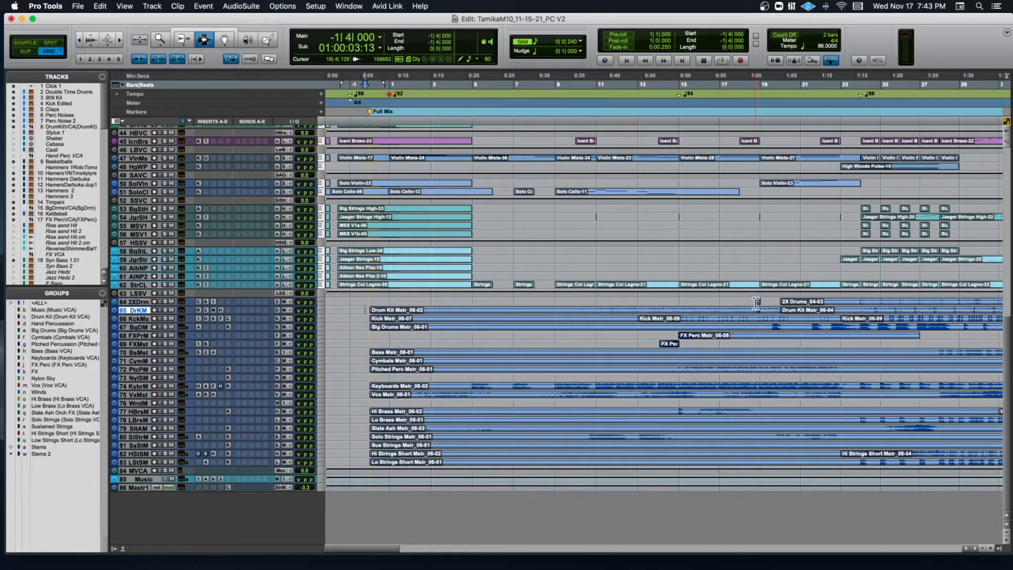
{"action": "key", "text": "super+bracketright"}
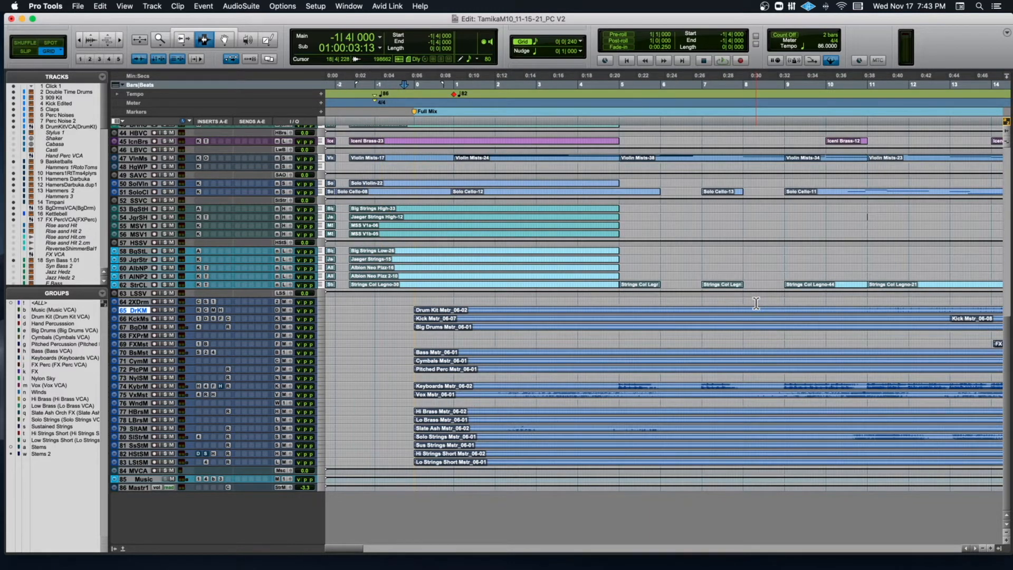
{"action": "scroll", "coordinate": [756, 303], "scroll_direction": "right", "scroll_amount": 10}
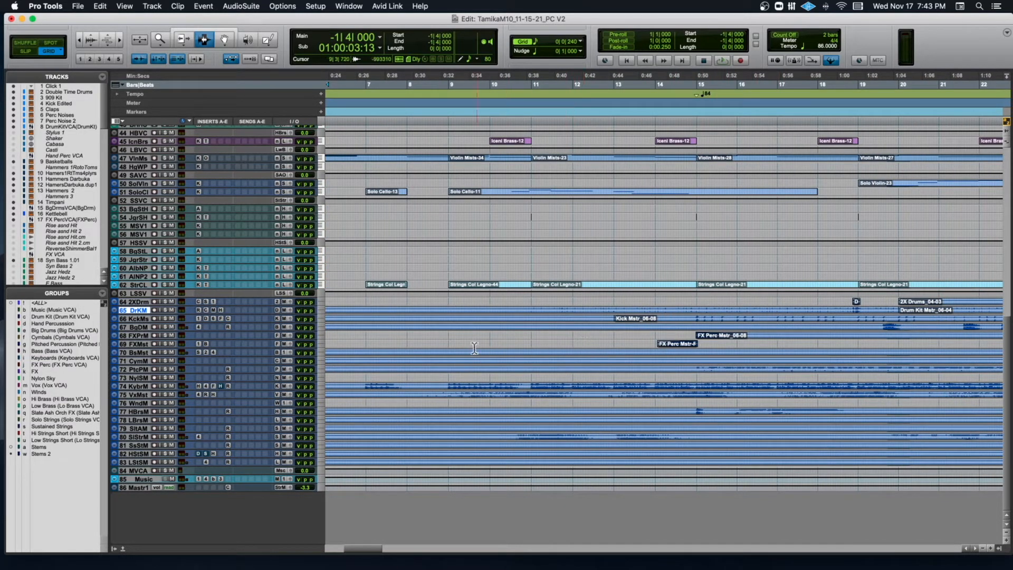
{"action": "left_click", "coordinate": [445, 347]}
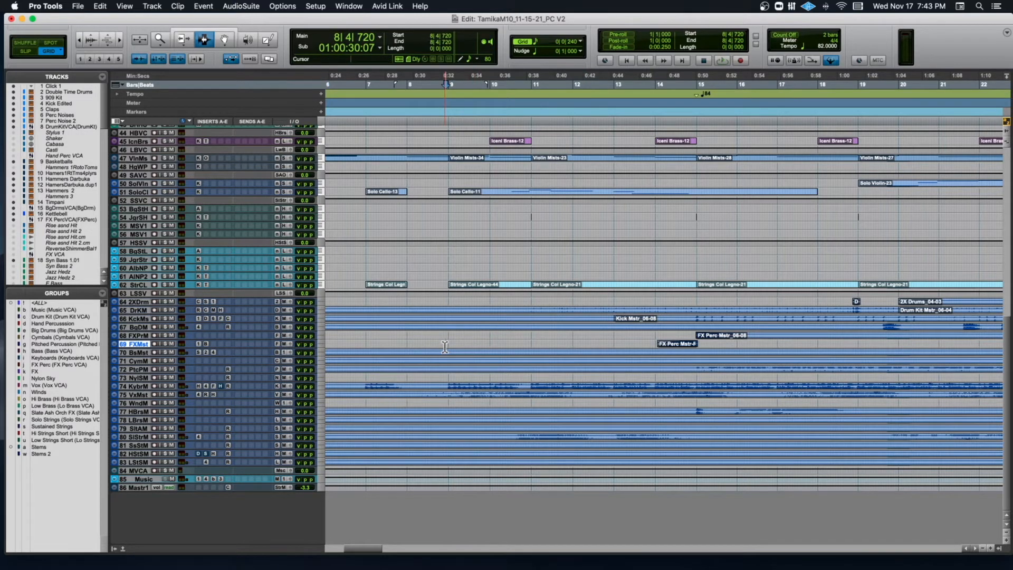
{"action": "key", "text": "super+bracketleft"}
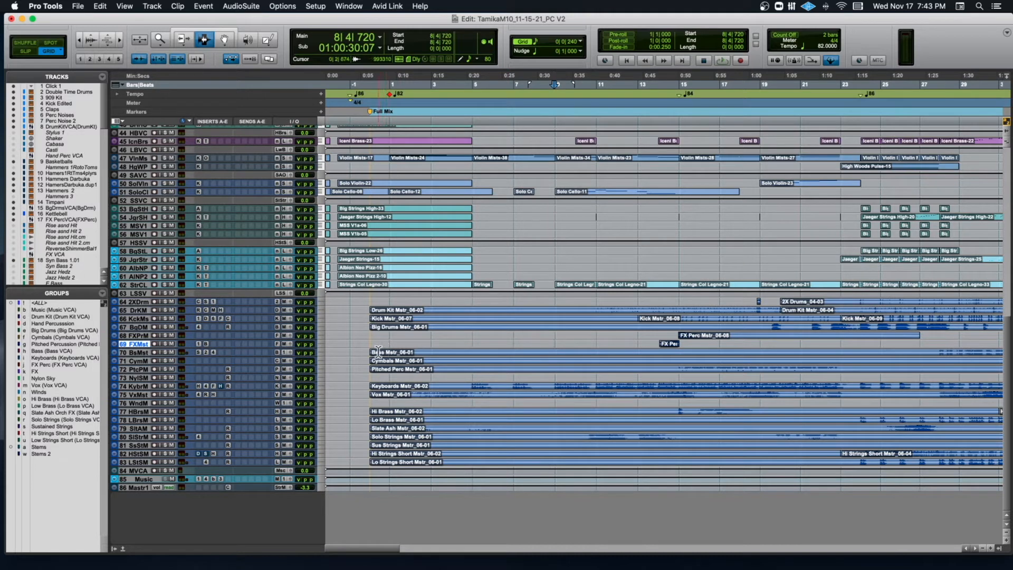
Position playback at -1|4|720, just before the Full Mix marker, and play the full mix.
{"action": "left_click", "coordinate": [338, 41]}
{"action": "type", "text": "4.4"}
{"action": "key", "text": "Return"}
{"action": "key", "text": "space"}
{"action": "key", "text": "space"}
{"action": "left_click", "coordinate": [369, 107]}
{"action": "key", "text": "Return"}
{"action": "left_click", "coordinate": [368, 107]}
{"action": "key", "text": "space"}
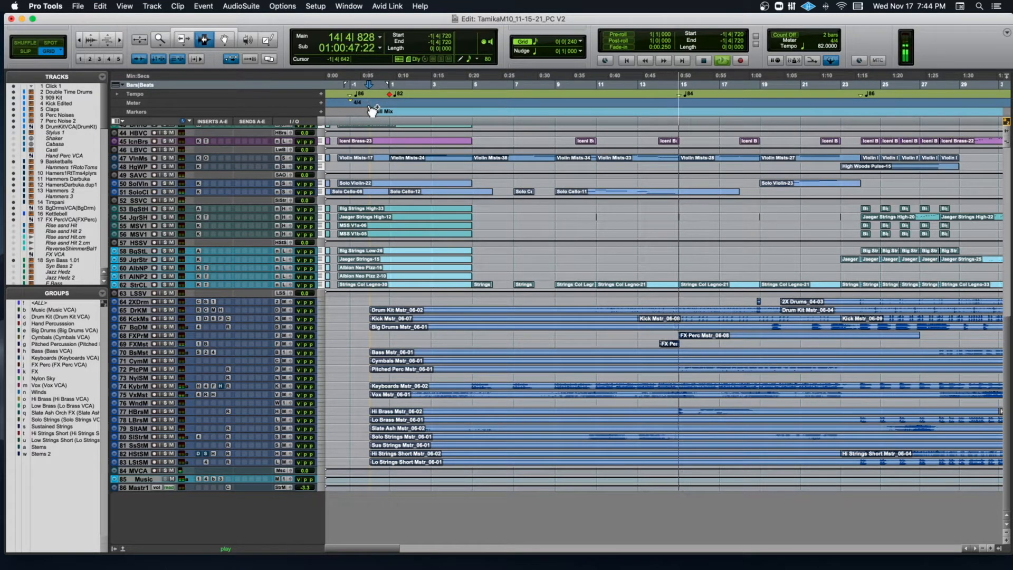
Increase the height of all tracks and follow the stem master tracks during playback before stopping the transport.
{"action": "key", "text": "ctrl+Up"}
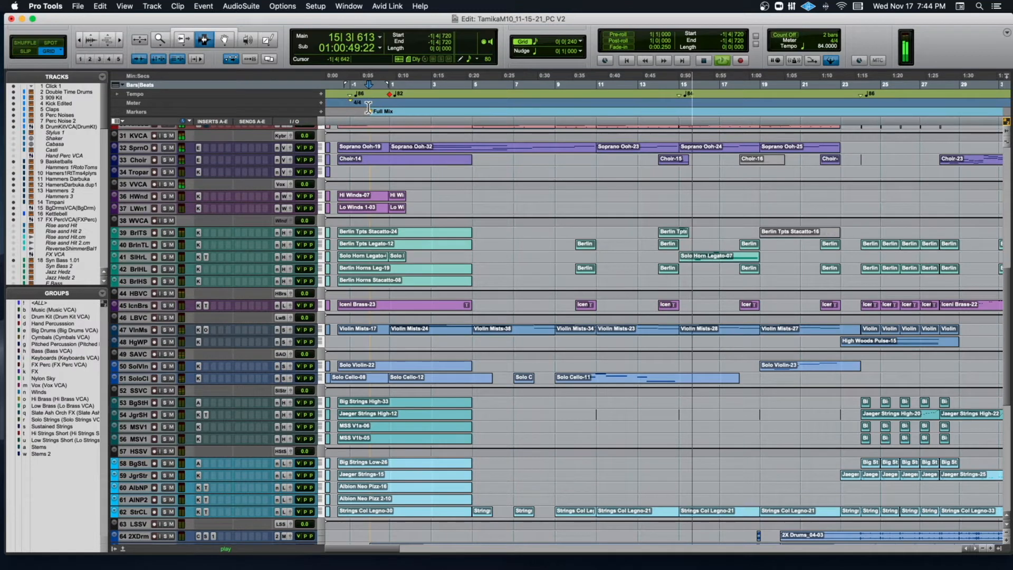
{"action": "scroll", "coordinate": [426, 211], "scroll_direction": "down", "scroll_amount": 5}
{"action": "scroll", "coordinate": [426, 212], "scroll_direction": "down", "scroll_amount": 6}
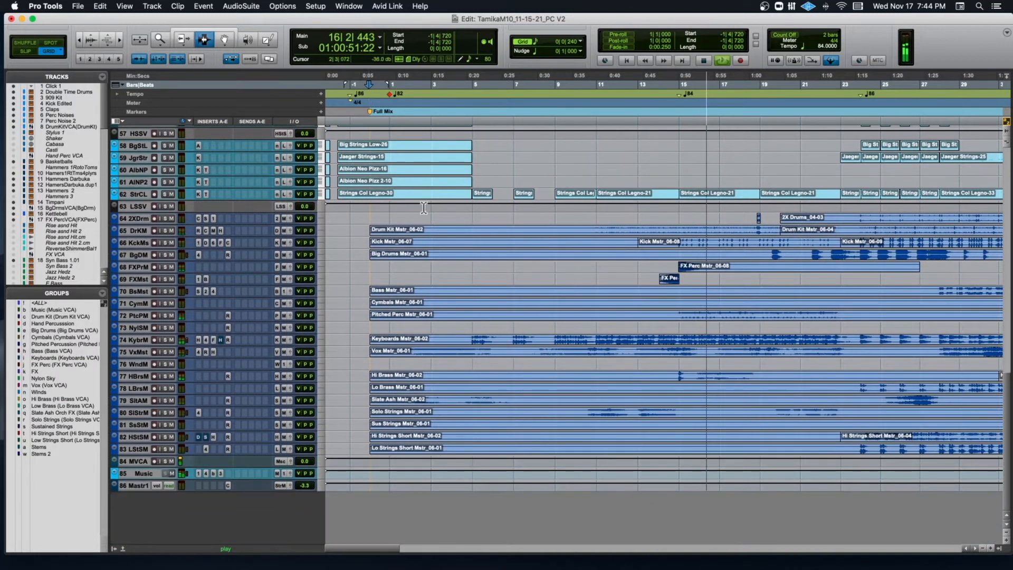
{"action": "scroll", "coordinate": [601, 196], "scroll_direction": "right", "scroll_amount": 4}
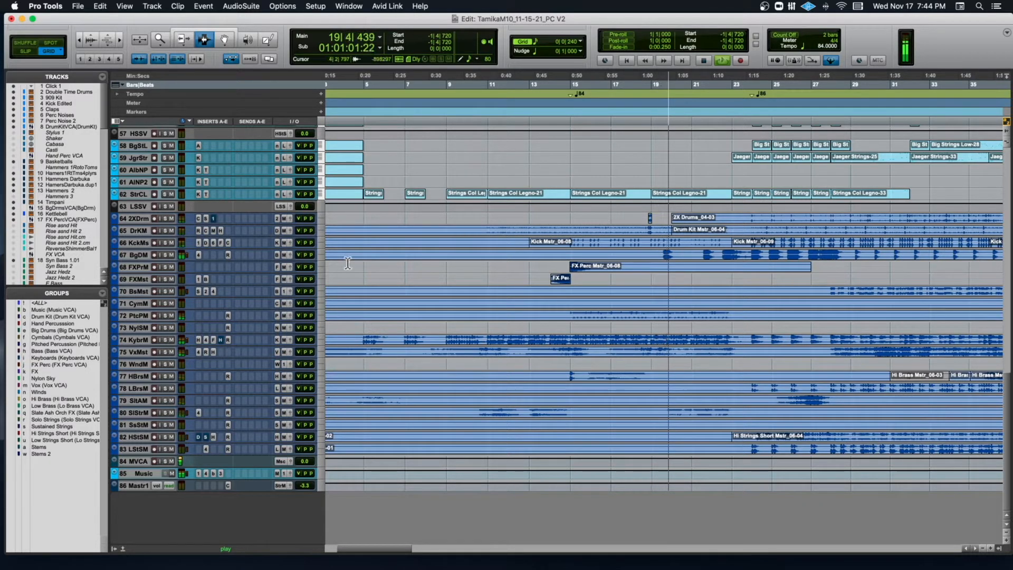
{"action": "key", "text": "space"}
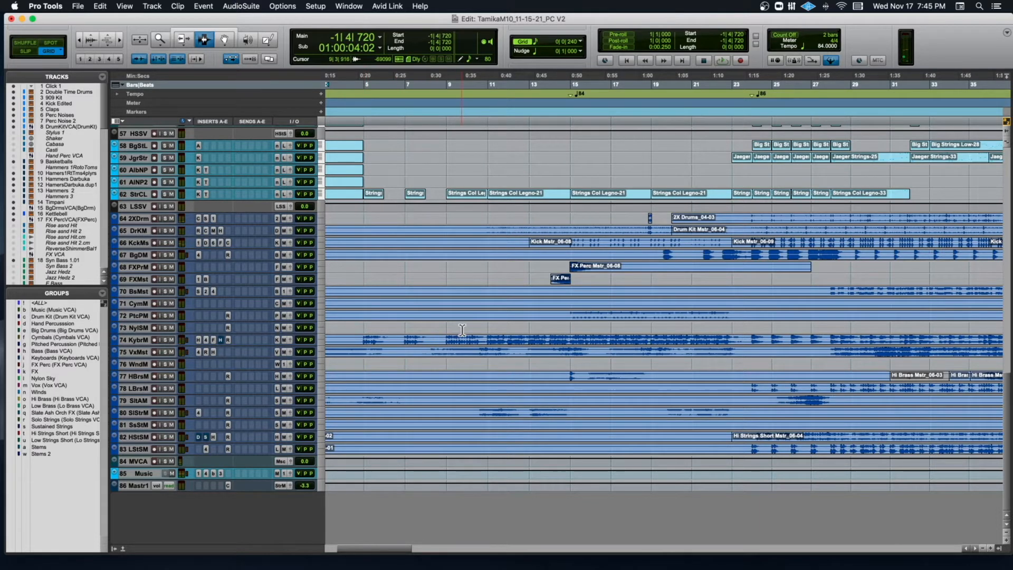
Examine the session's instrument tracks from the click track down to the stem master tracks.
{"action": "scroll", "coordinate": [462, 331], "scroll_direction": "left", "scroll_amount": 5}
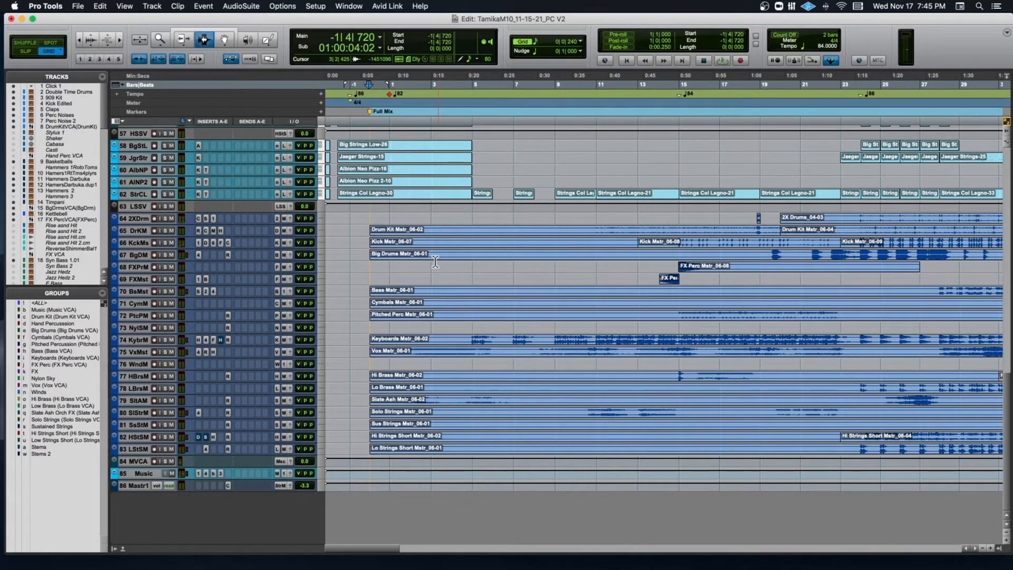
{"action": "scroll", "coordinate": [436, 263], "scroll_direction": "up", "scroll_amount": 10}
{"action": "scroll", "coordinate": [435, 262], "scroll_direction": "up", "scroll_amount": 6}
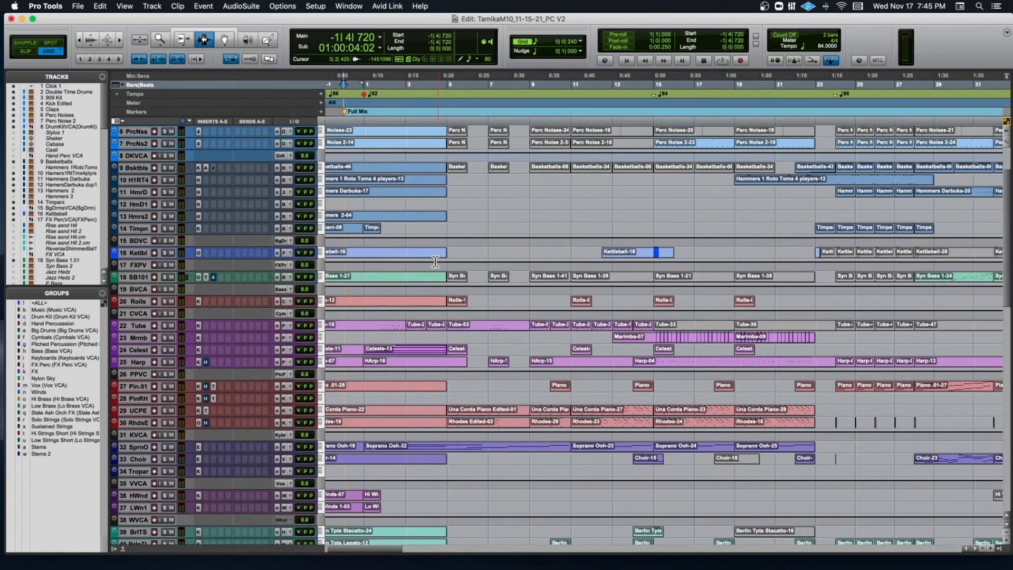
{"action": "scroll", "coordinate": [436, 263], "scroll_direction": "right", "scroll_amount": 2}
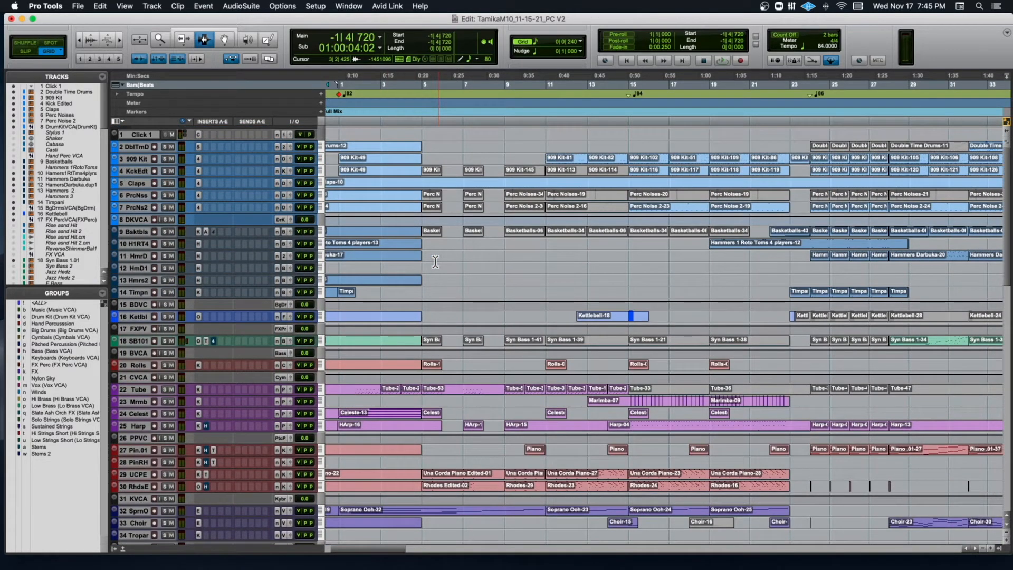
{"action": "scroll", "coordinate": [435, 262], "scroll_direction": "down", "scroll_amount": 8}
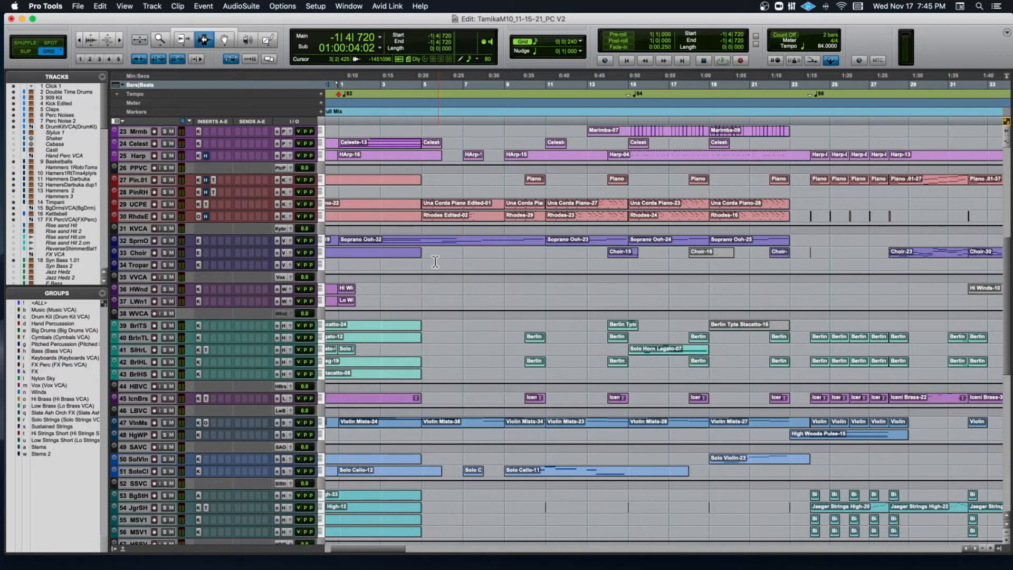
{"action": "scroll", "coordinate": [435, 263], "scroll_direction": "down", "scroll_amount": 8}
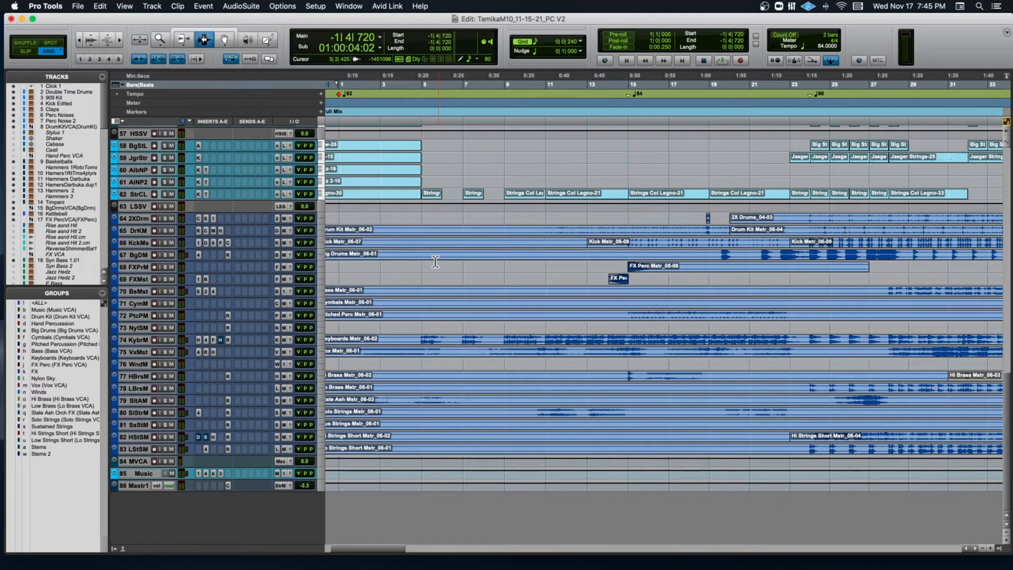
{"action": "scroll", "coordinate": [436, 262], "scroll_direction": "left", "scroll_amount": 3}
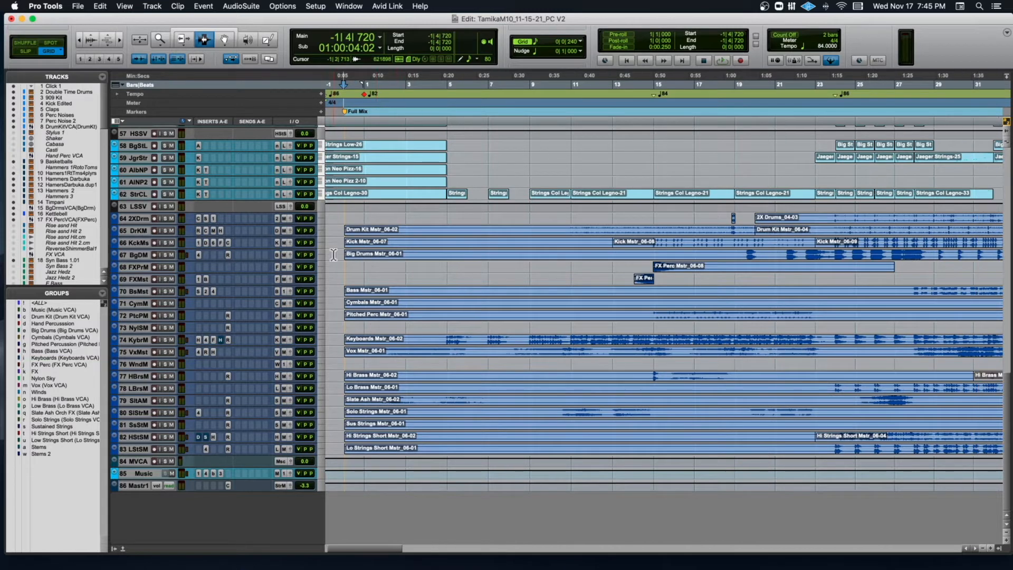
Select the stem master tracks 64 through 83, from double-time drums to low short strings, and clear the selection.
{"action": "left_click", "coordinate": [141, 449], "text": "shift"}
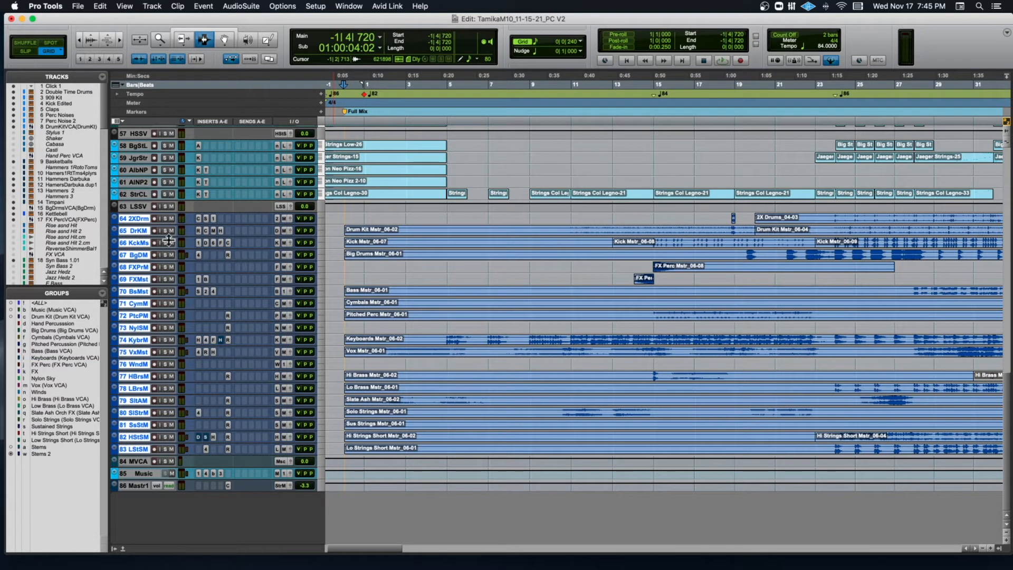
{"action": "left_click", "coordinate": [139, 220], "text": "alt"}
Select the drum kit tracks 2 through 8, and replace that selection with the big drum tracks 9 through 14.
{"action": "scroll", "coordinate": [150, 255], "scroll_direction": "up", "scroll_amount": 5}
{"action": "scroll", "coordinate": [150, 256], "scroll_direction": "up", "scroll_amount": 15}
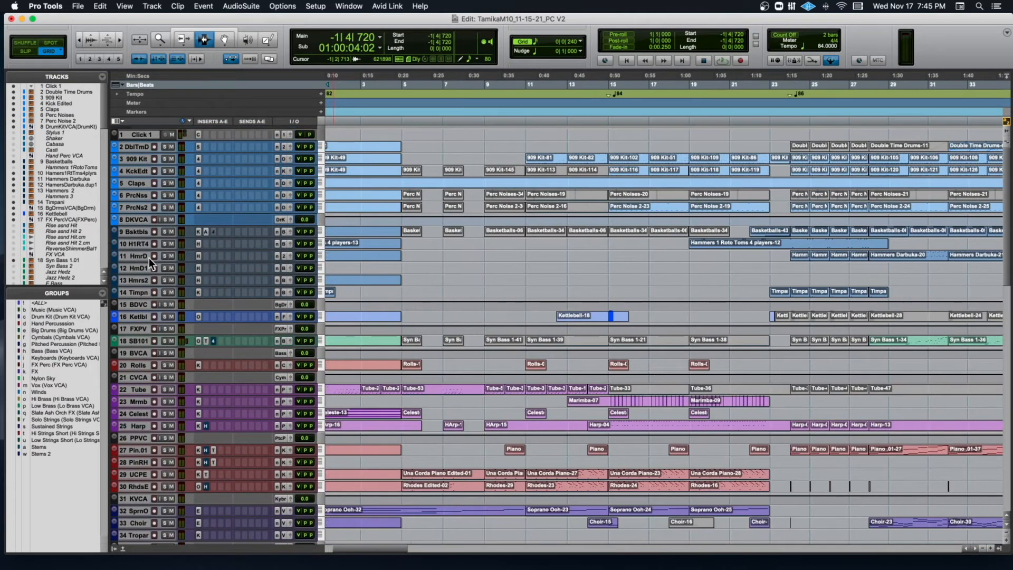
{"action": "scroll", "coordinate": [149, 258], "scroll_direction": "left", "scroll_amount": 5}
{"action": "left_click", "coordinate": [132, 144]}
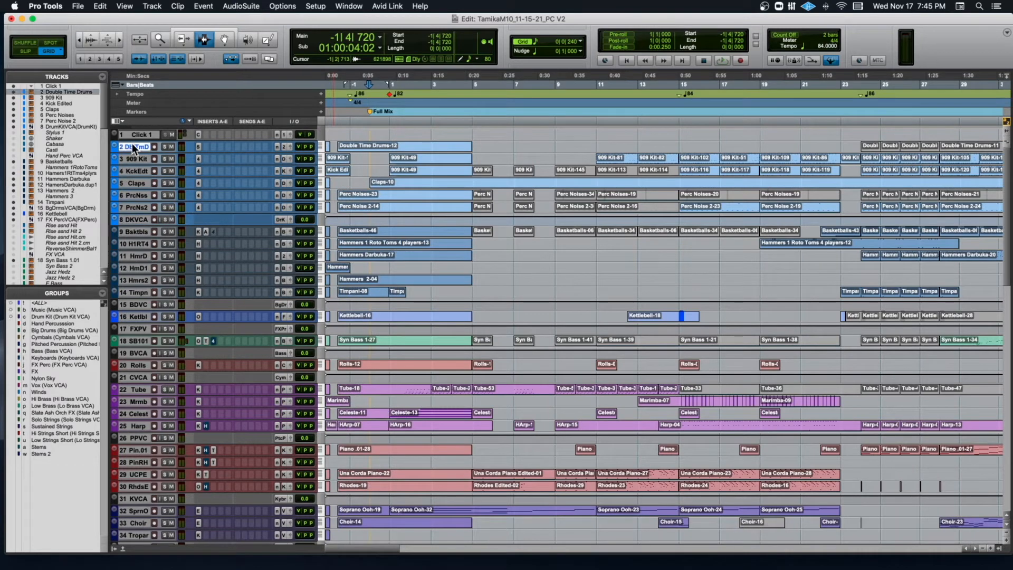
{"action": "left_click", "coordinate": [137, 217], "text": "shift"}
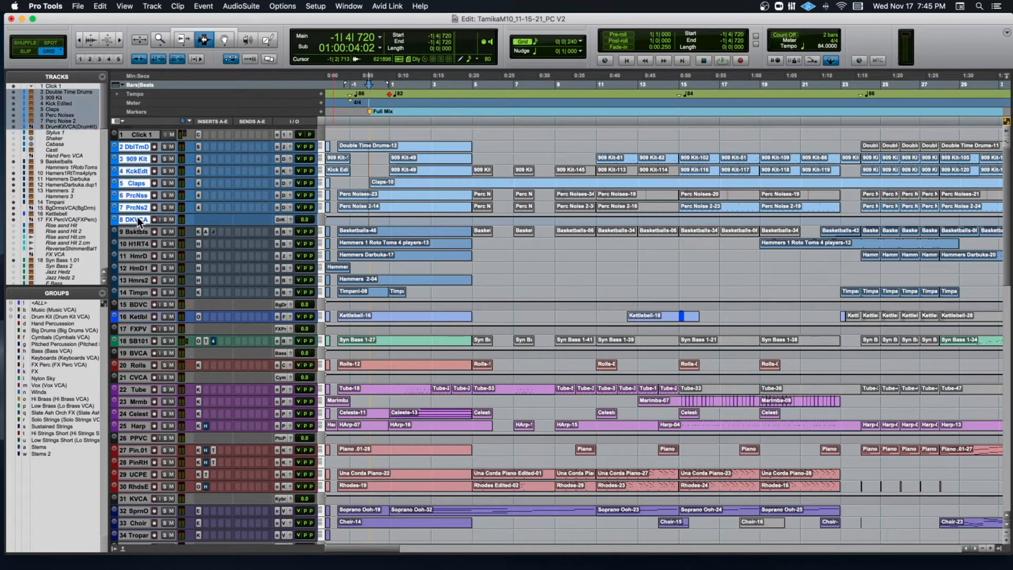
{"action": "left_click", "coordinate": [138, 291]}
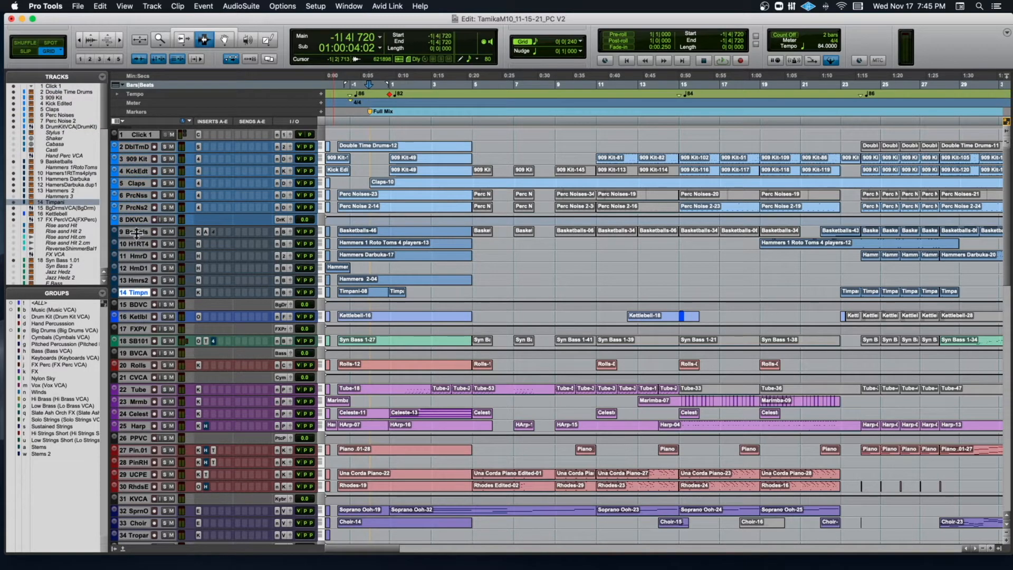
{"action": "left_click", "coordinate": [137, 233], "text": "shift"}
Enlarge all tracks enough to show the inserts and waveforms of the stem masters starting at 2X Drums.
{"action": "scroll", "coordinate": [141, 241], "scroll_direction": "down", "scroll_amount": 5}
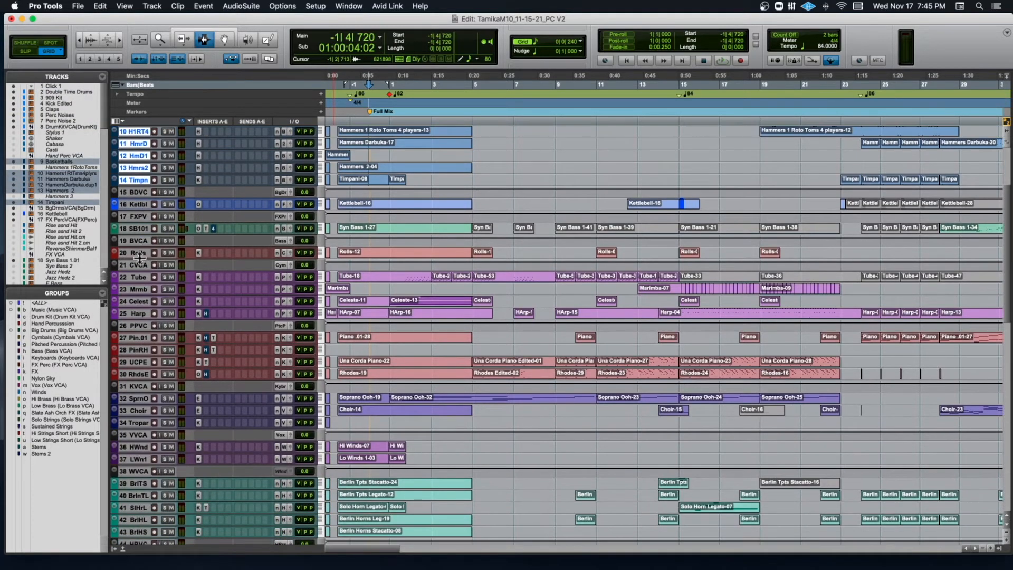
{"action": "scroll", "coordinate": [141, 262], "scroll_direction": "down", "scroll_amount": 20}
{"action": "scroll", "coordinate": [141, 262], "scroll_direction": "down", "scroll_amount": 2}
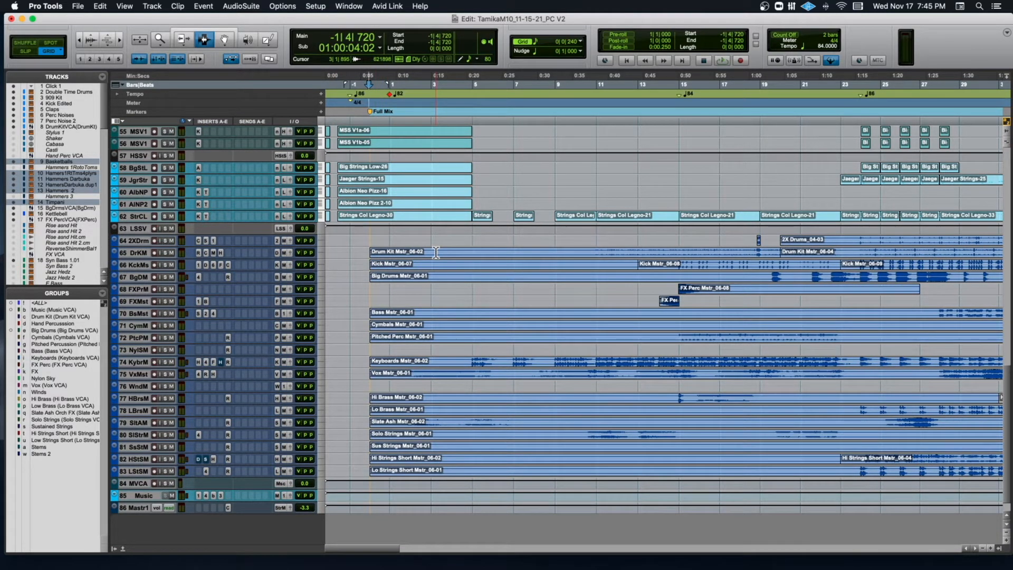
{"action": "key", "text": "ctrl+alt+Up"}
{"action": "key", "text": "ctrl+alt+Up"}
{"action": "scroll", "coordinate": [436, 253], "scroll_direction": "down", "scroll_amount": 20}
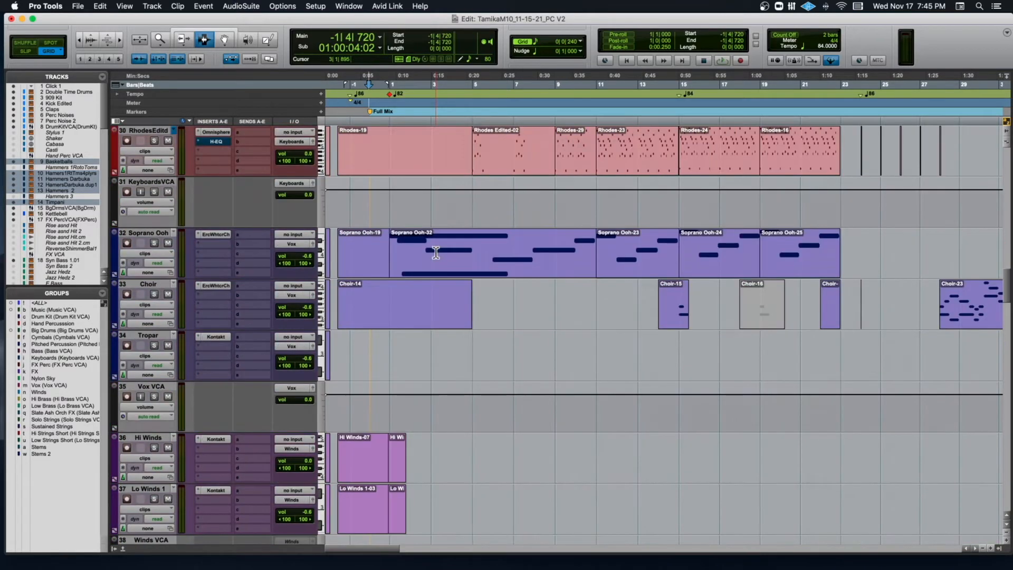
{"action": "scroll", "coordinate": [436, 252], "scroll_direction": "down", "scroll_amount": 17}
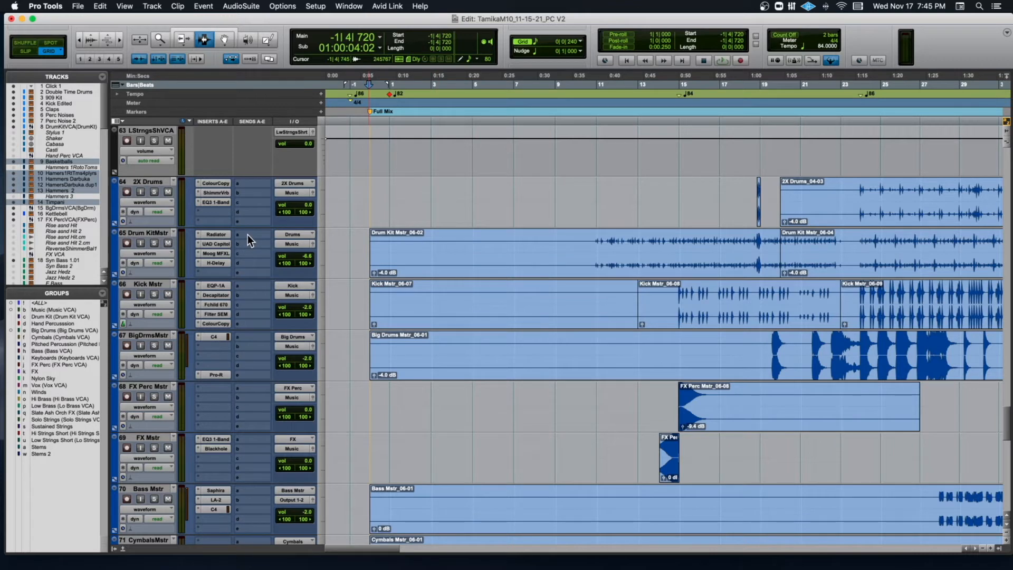
Solo the Drum Kit Mstr track and audition it from 10|4|240.
{"action": "left_click", "coordinate": [154, 243]}
{"action": "left_click", "coordinate": [582, 257]}
{"action": "key", "text": "space"}
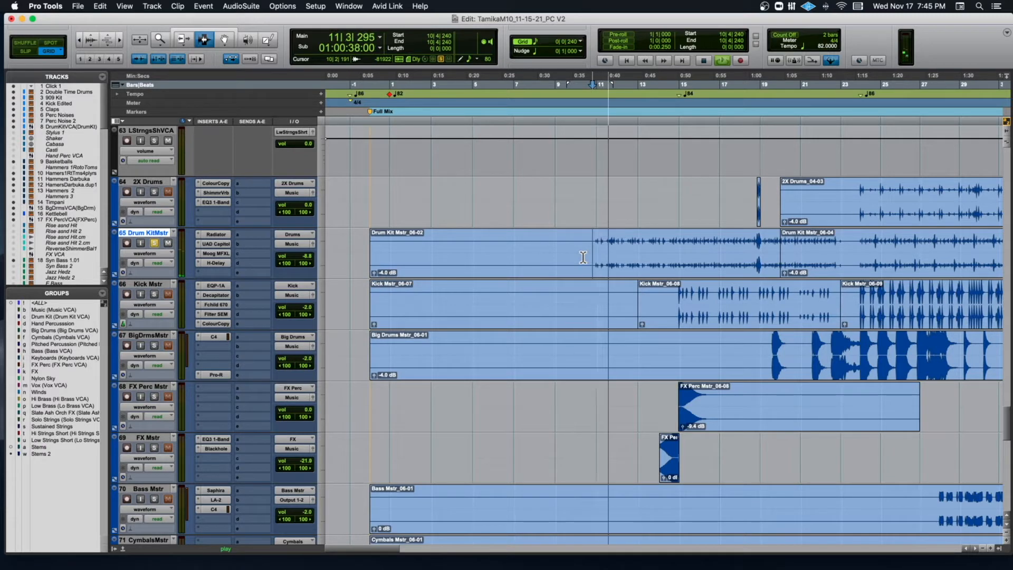
{"action": "key", "text": "space"}
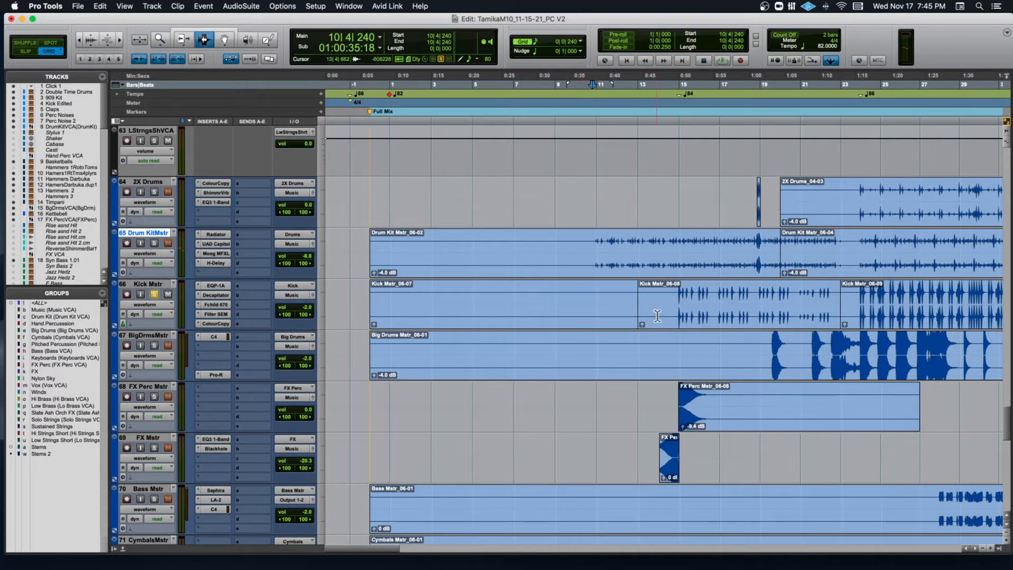
Audition the soloed Kick Mstr track from 14|4|720 and again from 25|4|000.
{"action": "left_click", "coordinate": [676, 309]}
{"action": "key", "text": "space"}
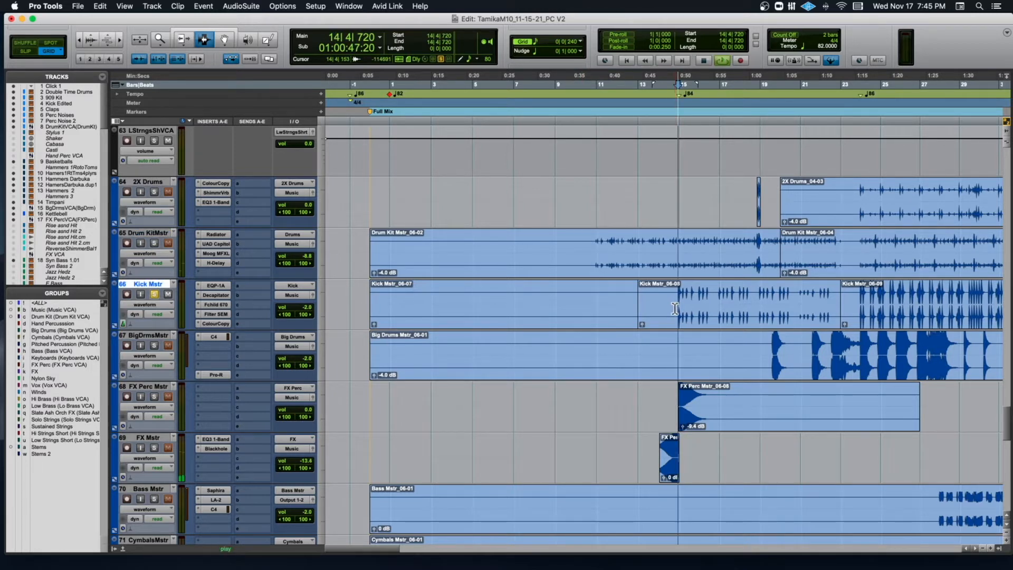
{"action": "left_click", "coordinate": [897, 310]}
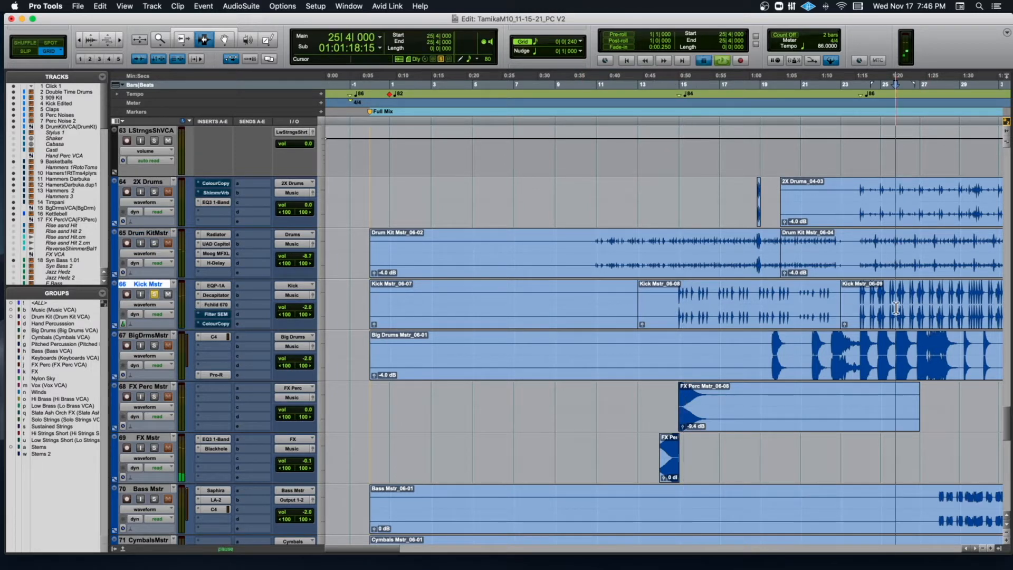
{"action": "key", "text": "space"}
Switch the solo from Kick Mstr to the big drums master and audition it from 19|2|720 and from 27|2|000.
{"action": "left_click", "coordinate": [153, 294]}
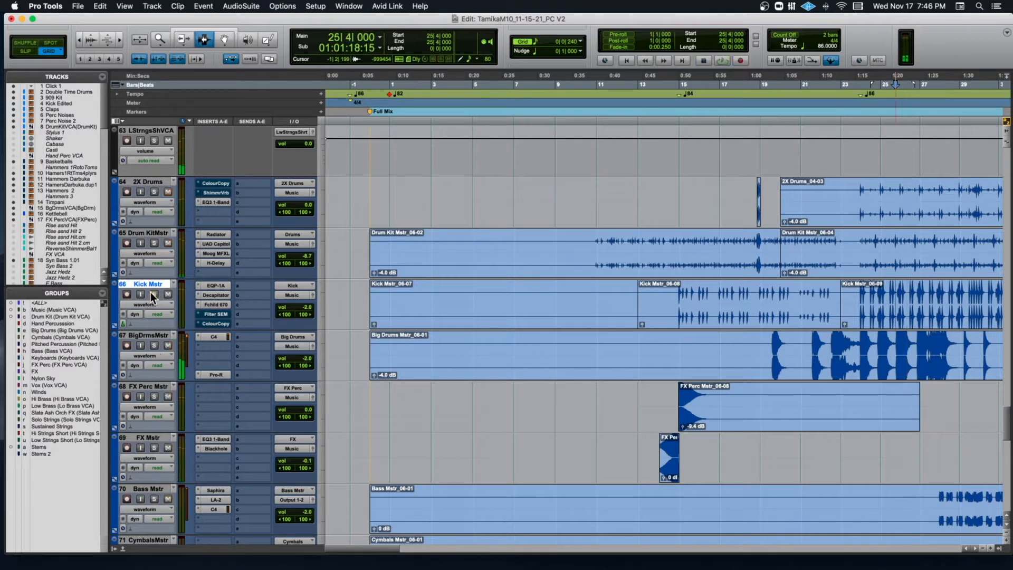
{"action": "left_click", "coordinate": [155, 345]}
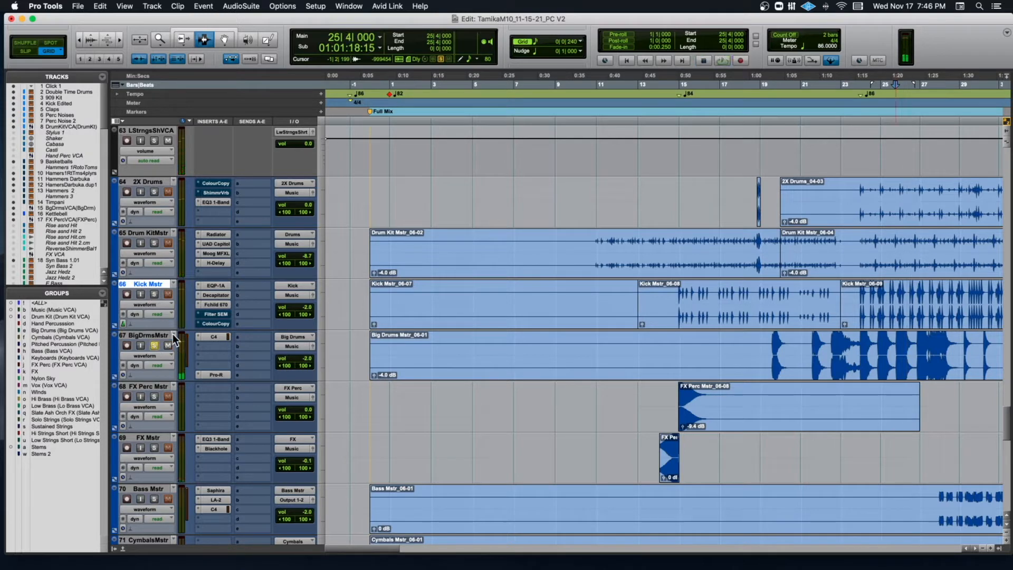
{"action": "left_click", "coordinate": [769, 348]}
{"action": "key", "text": "space"}
{"action": "key", "text": "r"}
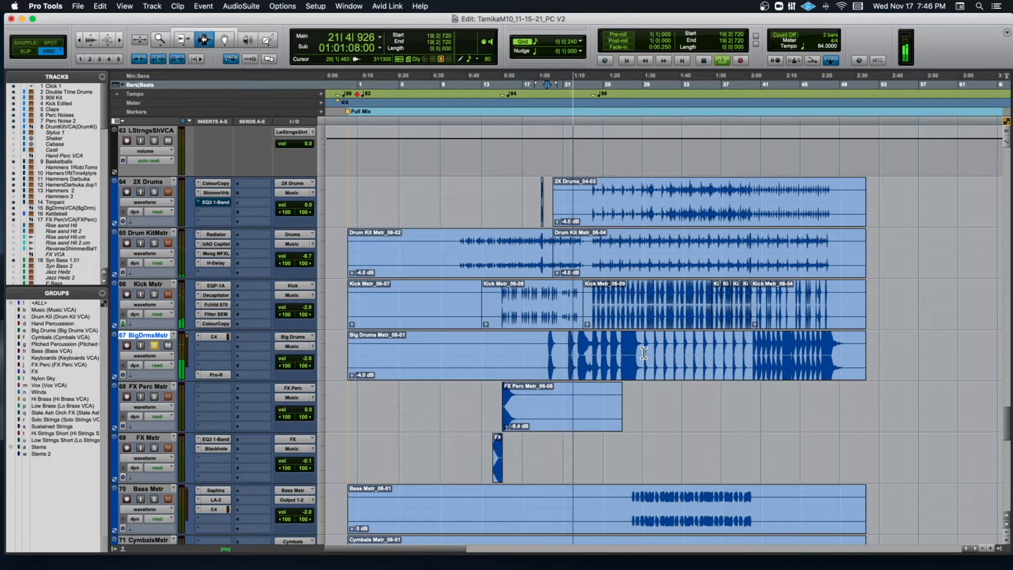
{"action": "key", "text": "space"}
{"action": "left_click", "coordinate": [625, 347]}
{"action": "key", "text": "space"}
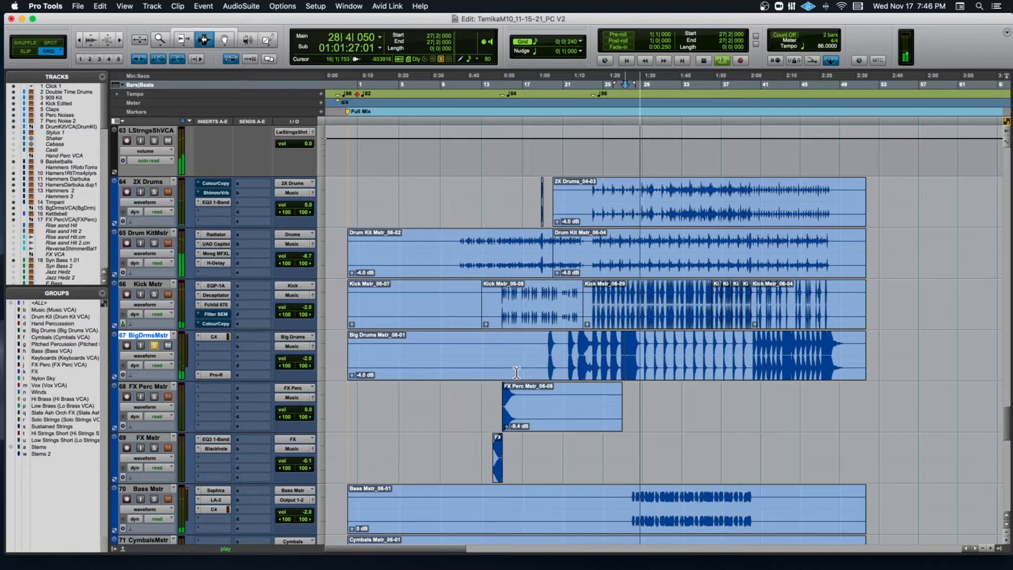
{"action": "key", "text": "space"}
Switch the solo from the big drums master to FX Perc Mstr and audition it from 14|4|240.
{"action": "left_click", "coordinate": [154, 346]}
{"action": "left_click", "coordinate": [154, 396]}
{"action": "left_click", "coordinate": [500, 406]}
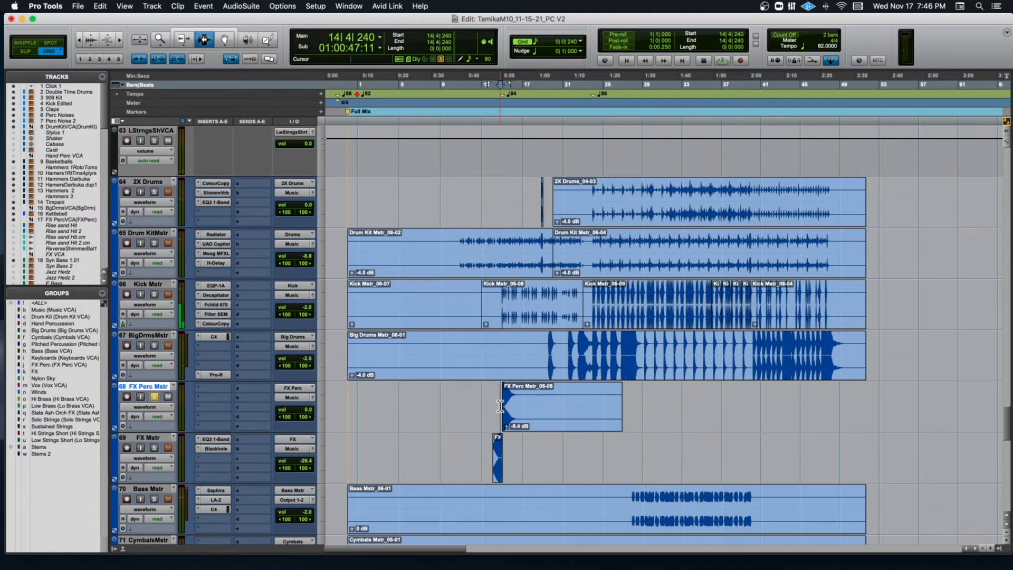
{"action": "key", "text": "space"}
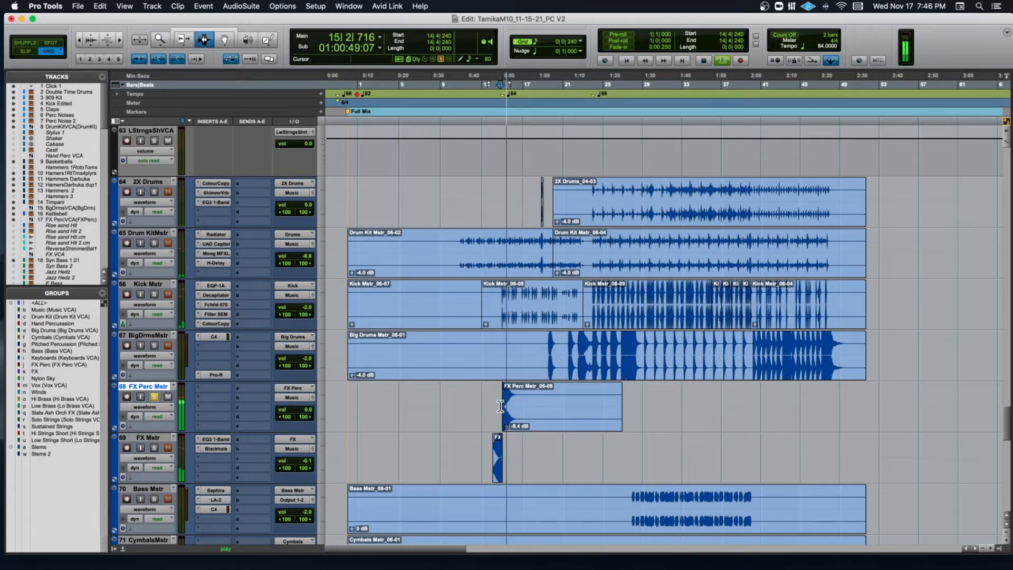
{"action": "key", "text": "t"}
{"action": "key", "text": "t"}
{"action": "key", "text": "space"}
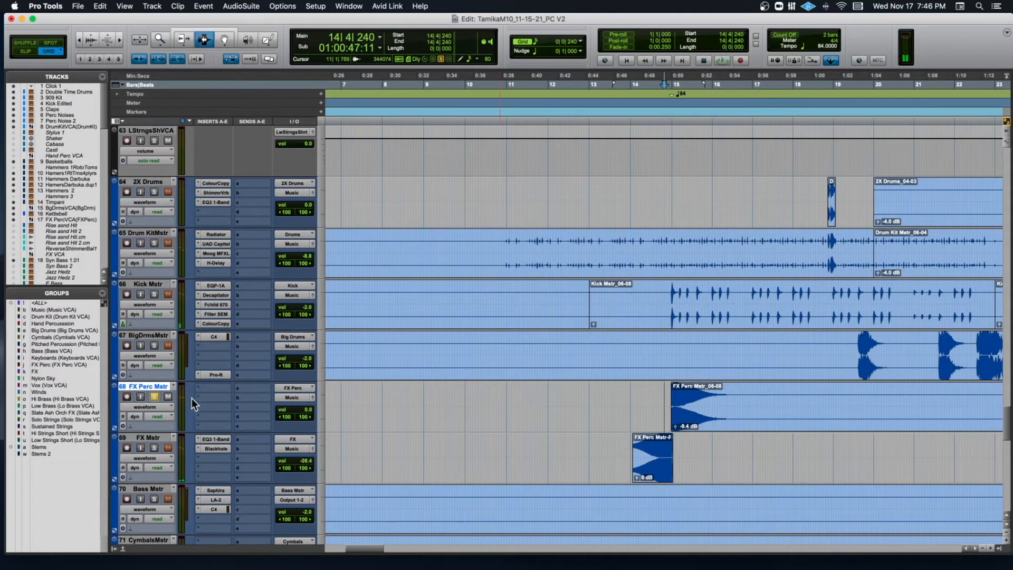
Audition the soloed FX Perc Mstr track from 13|2|240.
{"action": "left_click", "coordinate": [602, 403]}
{"action": "key", "text": "space"}
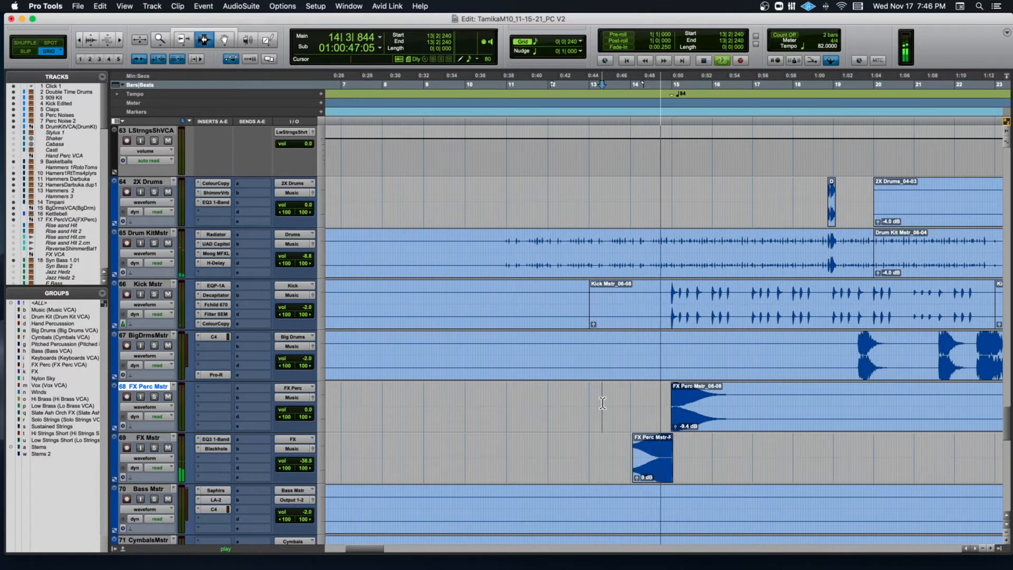
{"action": "key", "text": "space"}
Examine closely where the reversed clip on FX Mstr meets the FX Perc Mstr clip around 15|1|000.
{"action": "left_click", "coordinate": [672, 407]}
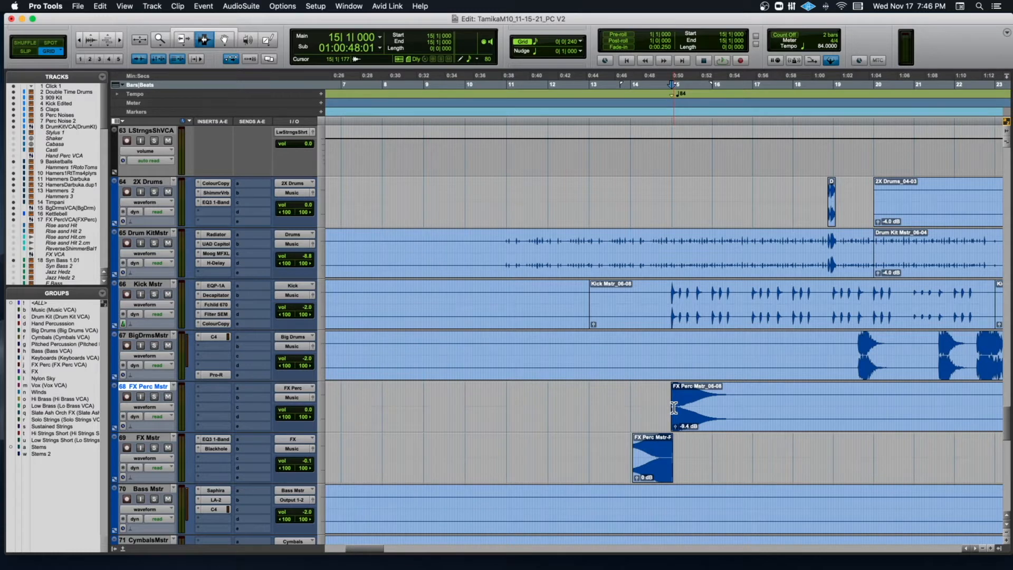
{"action": "key", "text": "t"}
{"action": "key", "text": "t"}
{"action": "left_click", "coordinate": [628, 414]}
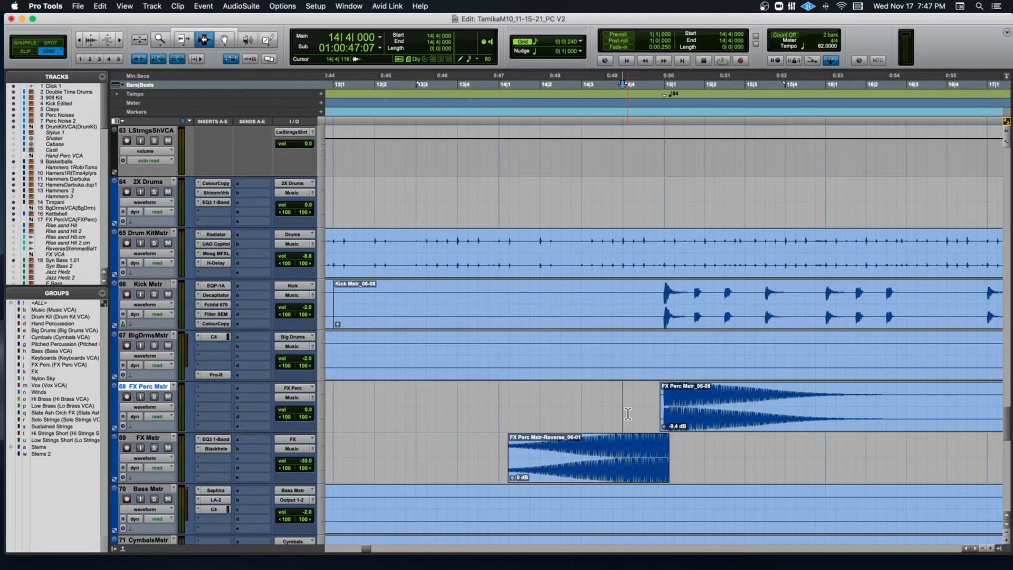
{"action": "scroll", "coordinate": [628, 414], "scroll_direction": "down", "scroll_amount": 5}
{"action": "scroll", "coordinate": [628, 413], "scroll_direction": "right", "scroll_amount": 2}
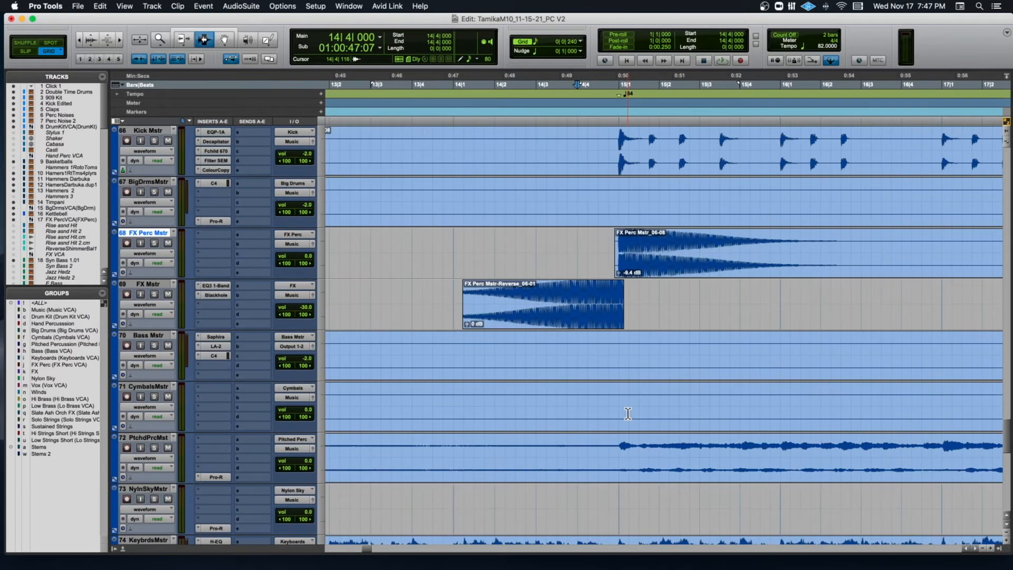
Audition FX Perc Mstr and FX Mstr soloed together from 14|1|000, leaving only FX Mstr soloed.
{"action": "left_click", "coordinate": [154, 294]}
{"action": "left_click", "coordinate": [154, 242]}
{"action": "left_click", "coordinate": [492, 295]}
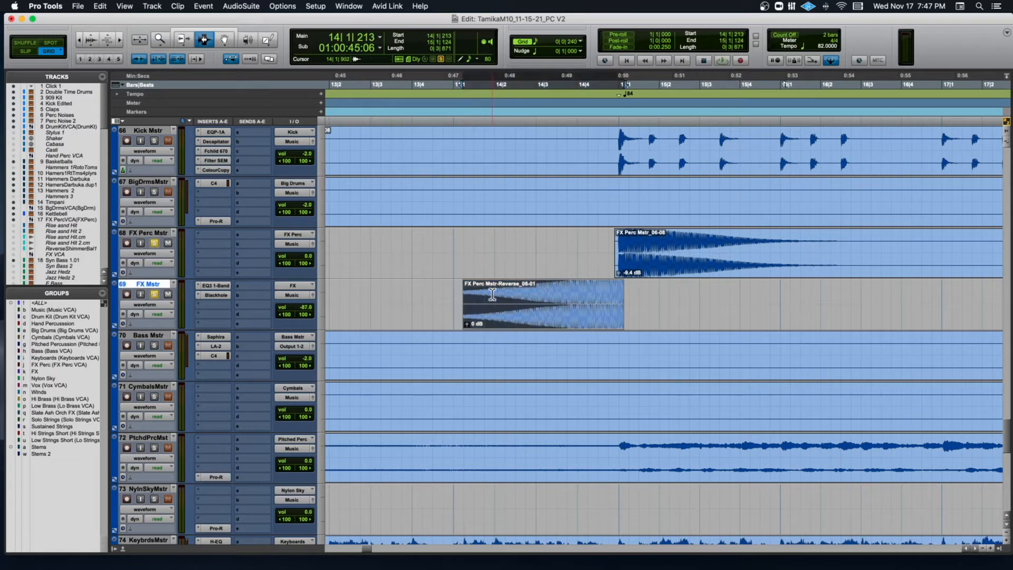
{"action": "left_click", "coordinate": [635, 259]}
{"action": "left_click", "coordinate": [450, 261]}
{"action": "key", "text": "space"}
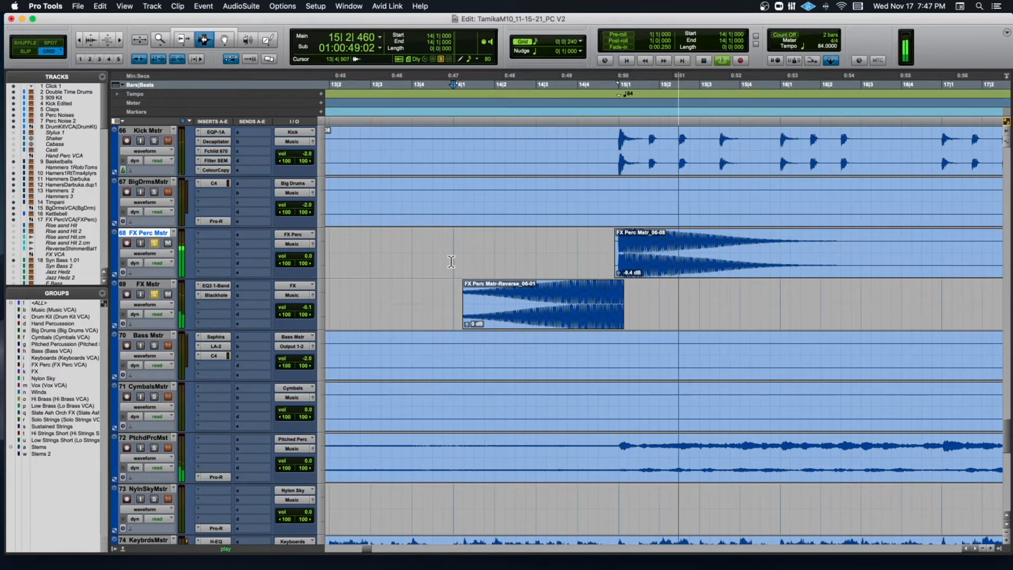
{"action": "key", "text": "space"}
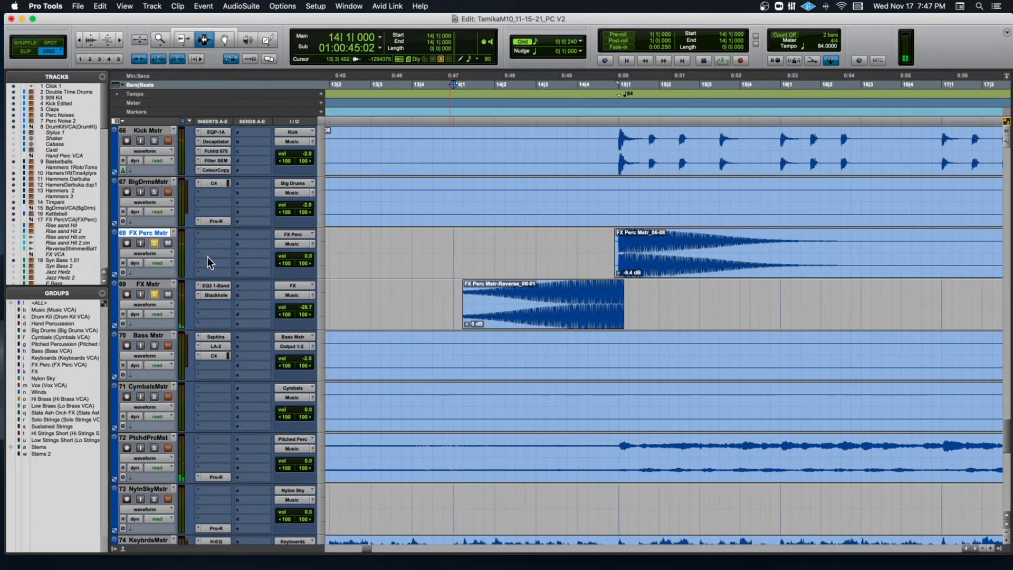
{"action": "left_click", "coordinate": [154, 243]}
Copy a 1|0|846 long section of the FX Perc Mstr clip from 15|1|000 and paste it on FX Mstr at 12|4|000.
{"action": "double_click", "coordinate": [490, 321]}
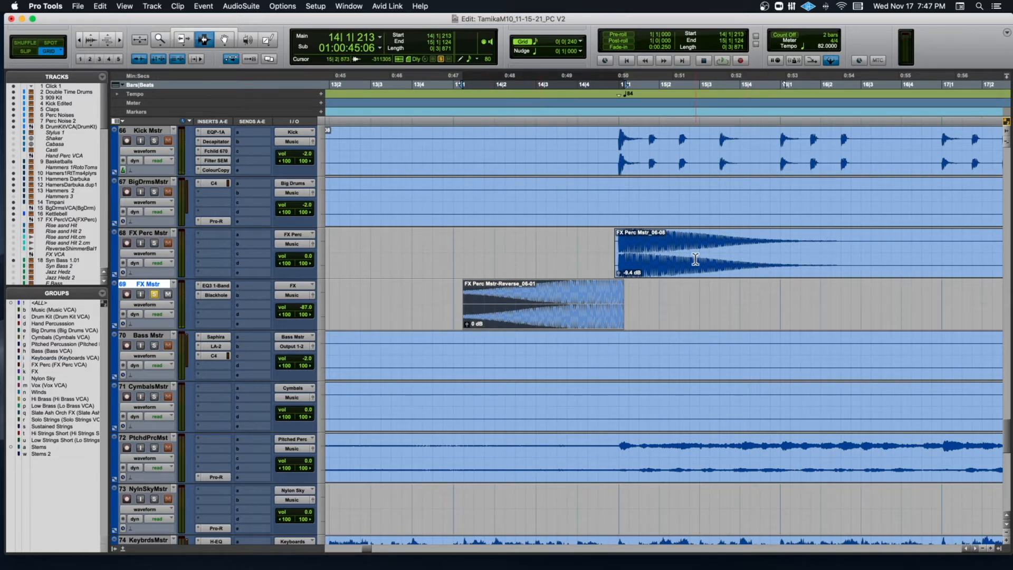
{"action": "left_click_drag", "start_coordinate": [619, 254], "coordinate": [817, 259]}
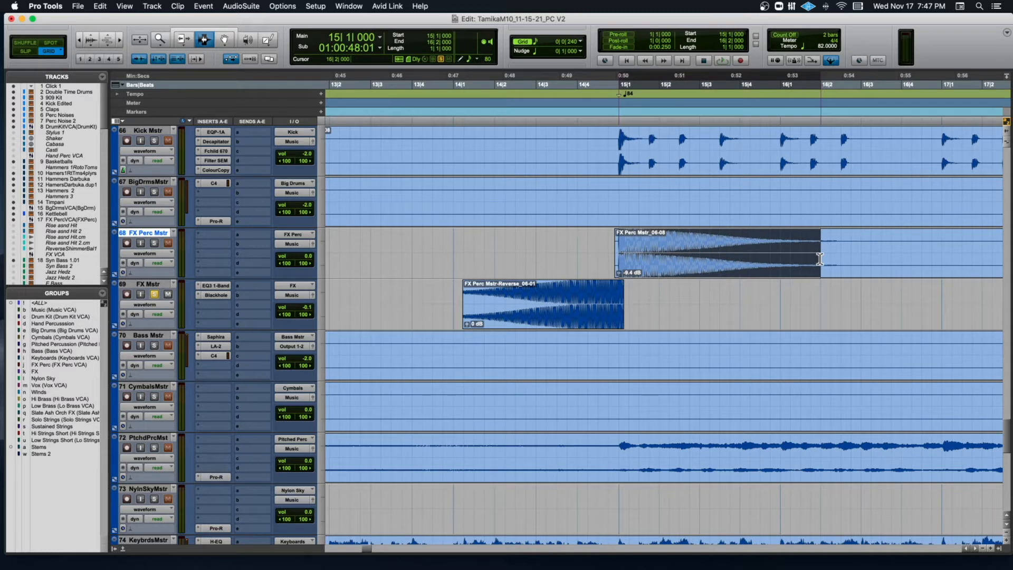
{"action": "left_click_drag", "start_coordinate": [820, 259], "coordinate": [820, 259]}
{"action": "key", "text": "super+c"}
{"action": "scroll", "coordinate": [783, 264], "scroll_direction": "left", "scroll_amount": 5}
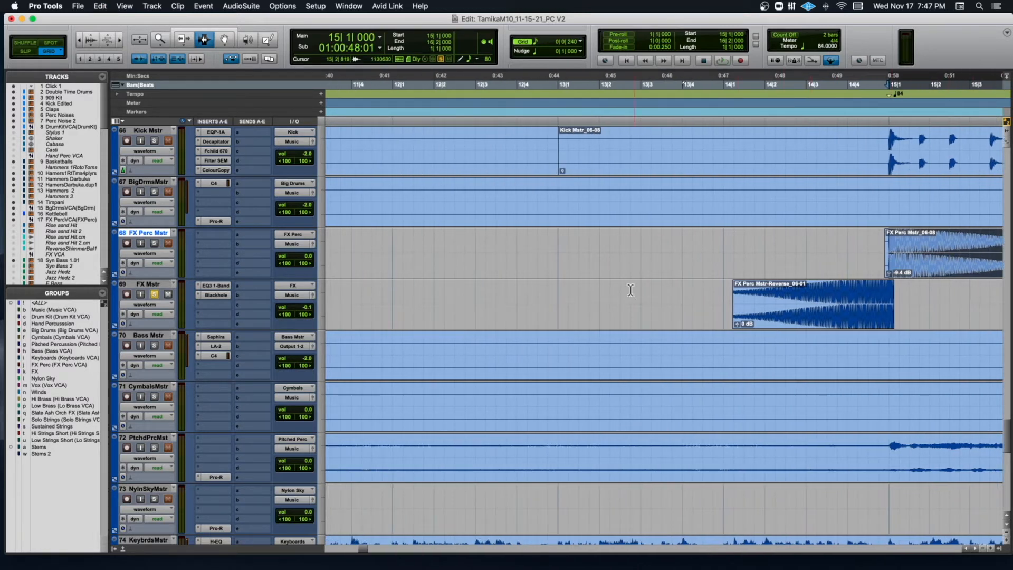
{"action": "left_click", "coordinate": [517, 301]}
{"action": "key", "text": "super+v"}
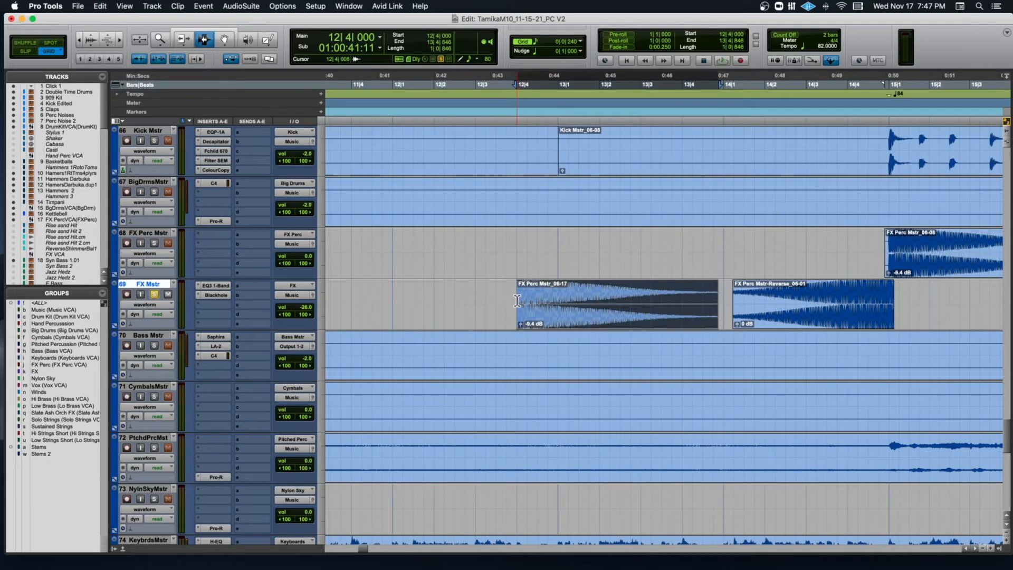
Reverse the pasted clip on FX Mstr with the AudioSuite Reverse process.
{"action": "key", "text": "super+bracketleft"}
{"action": "key", "text": "super+bracketleft"}
{"action": "key", "text": "super+bracketleft"}
{"action": "key", "text": "super+bracketleft"}
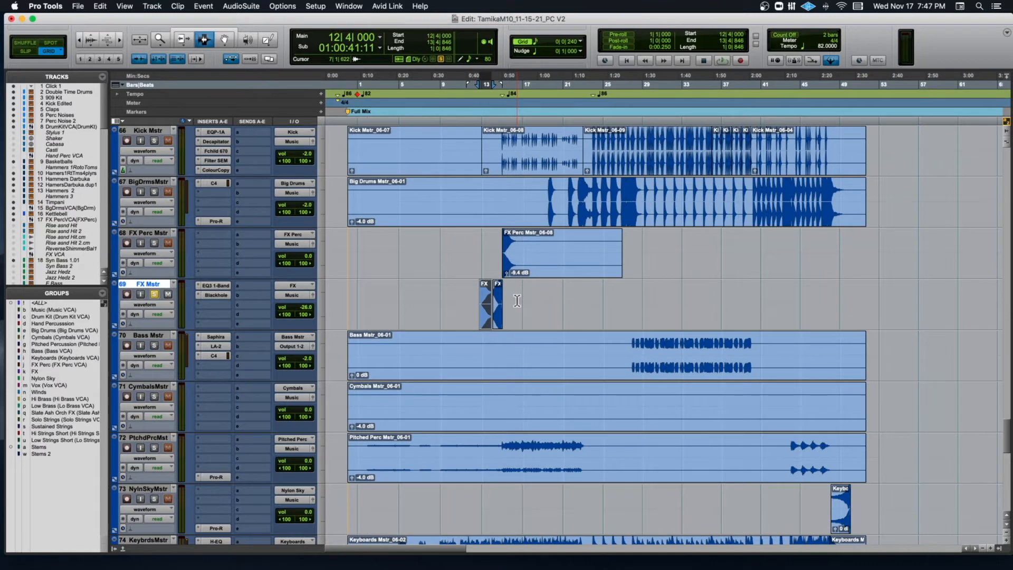
{"action": "key", "text": "super+bracketright"}
{"action": "key", "text": "super+bracketright"}
{"action": "key", "text": "super+bracketright"}
{"action": "key", "text": "super+bracketright"}
{"action": "key", "text": "super+bracketright"}
{"action": "key", "text": "super+bracketright"}
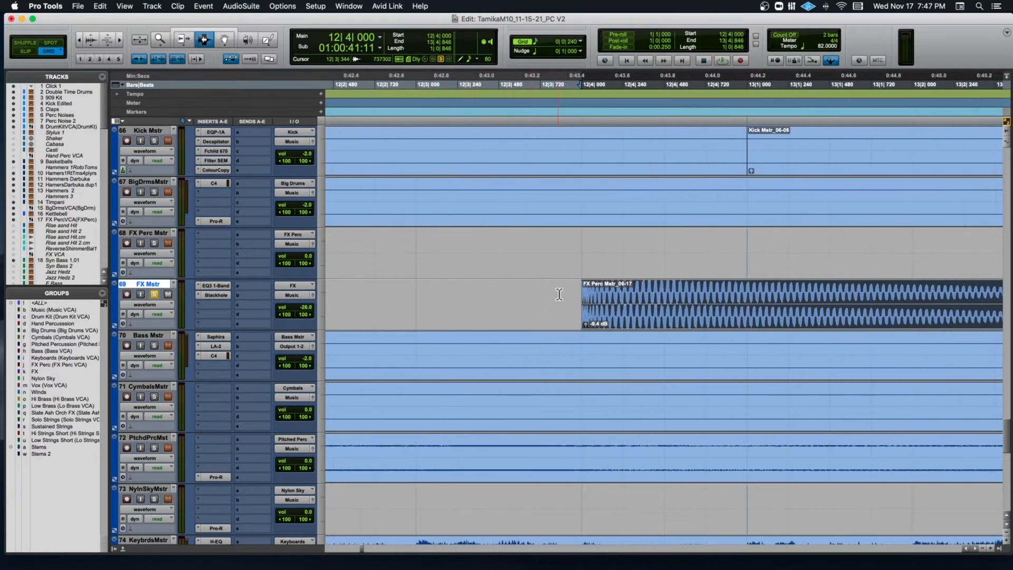
{"action": "scroll", "coordinate": [560, 295], "scroll_direction": "right", "scroll_amount": 5}
{"action": "scroll", "coordinate": [373, 295], "scroll_direction": "left", "scroll_amount": 4}
{"action": "scroll", "coordinate": [373, 294], "scroll_direction": "right", "scroll_amount": 3}
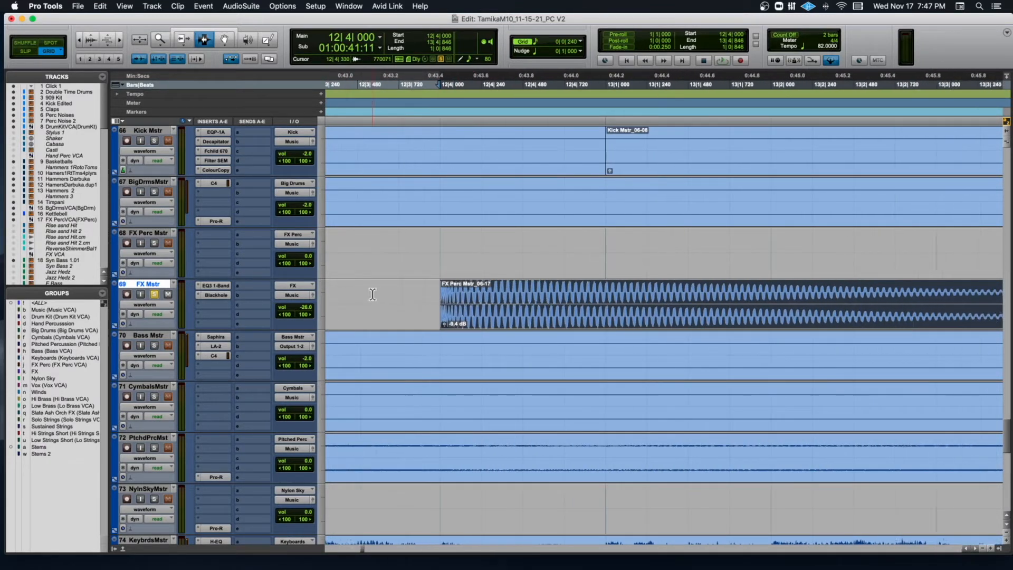
{"action": "left_click", "coordinate": [257, 7]}
{"action": "mouse_move", "coordinate": [255, 130]}
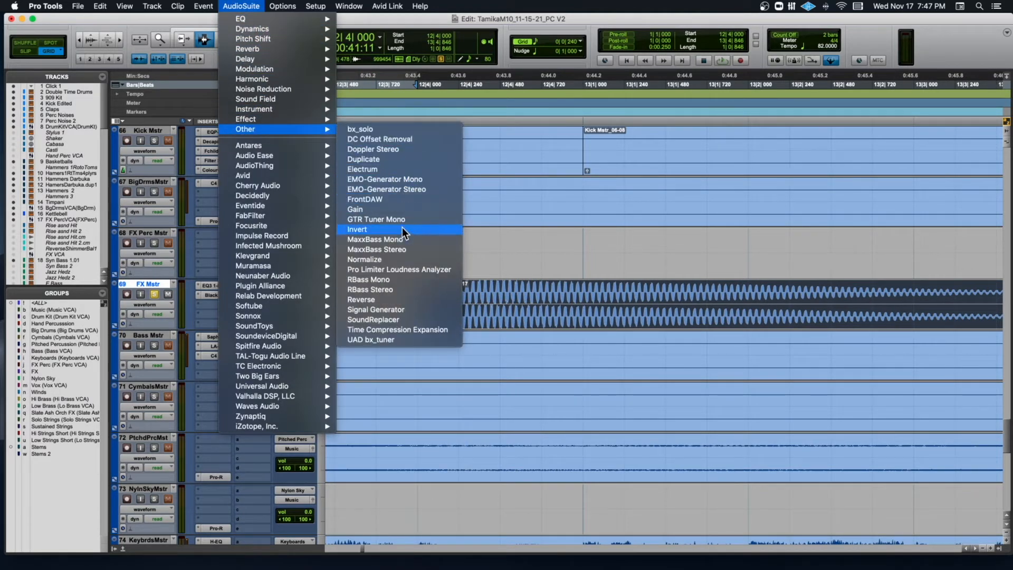
{"action": "left_click", "coordinate": [390, 298]}
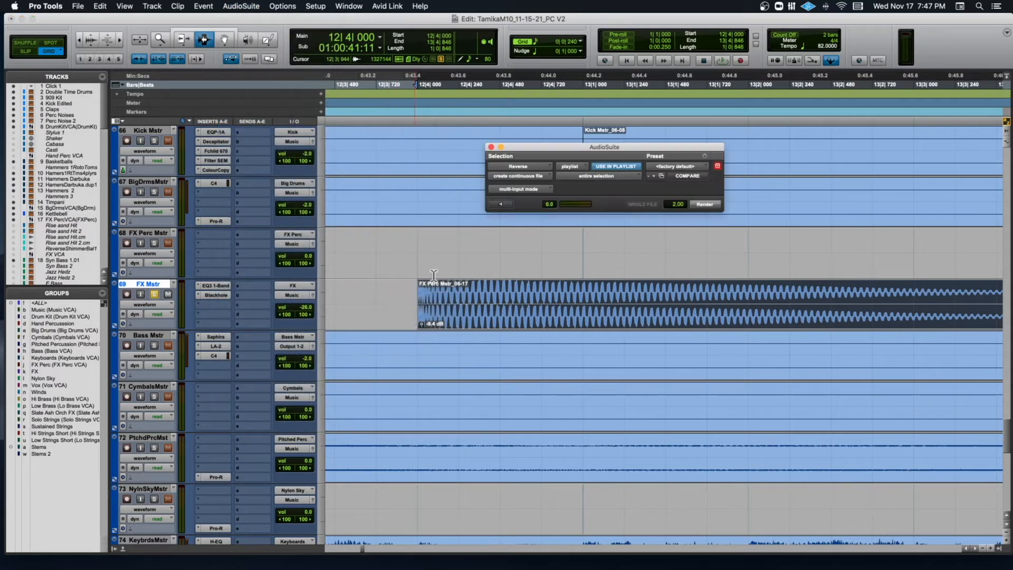
{"action": "left_click", "coordinate": [706, 204]}
Audition the newly reversed clip on FX Mstr from 12|4|000.
{"action": "key", "text": "r"}
{"action": "key", "text": "r"}
{"action": "key", "text": "r"}
{"action": "key", "text": "r"}
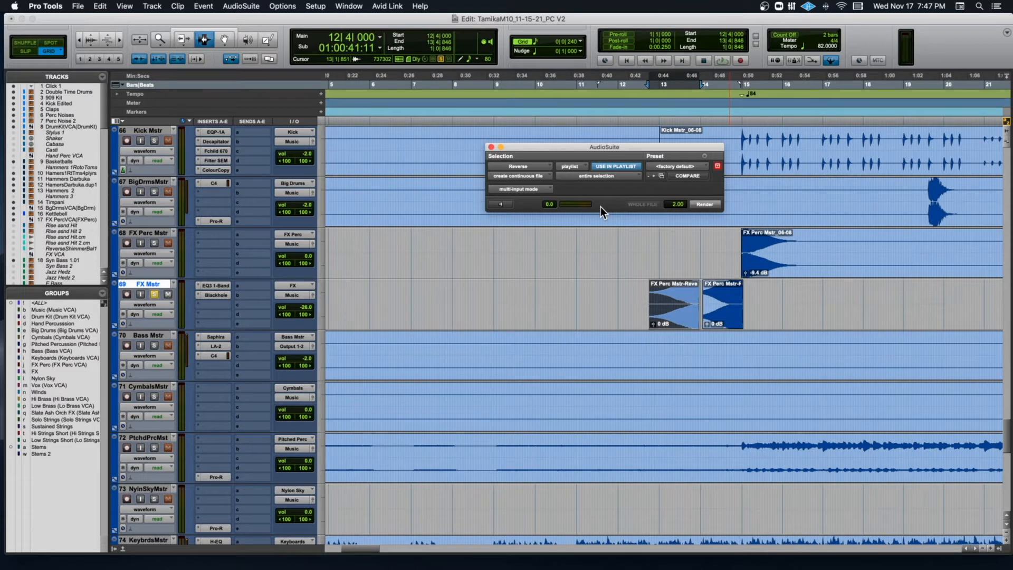
{"action": "key", "text": "space"}
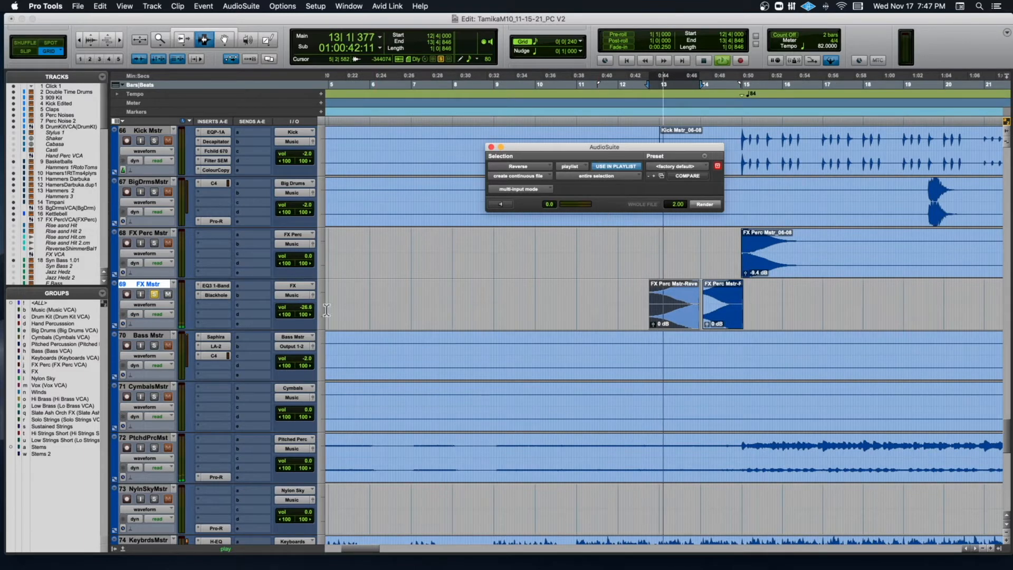
{"action": "key", "text": "space"}
Move the newly reversed clip on FX Mstr to 15|3|000 and audition it from 15|4|240.
{"action": "scroll", "coordinate": [278, 302], "scroll_direction": "up", "scroll_amount": 1}
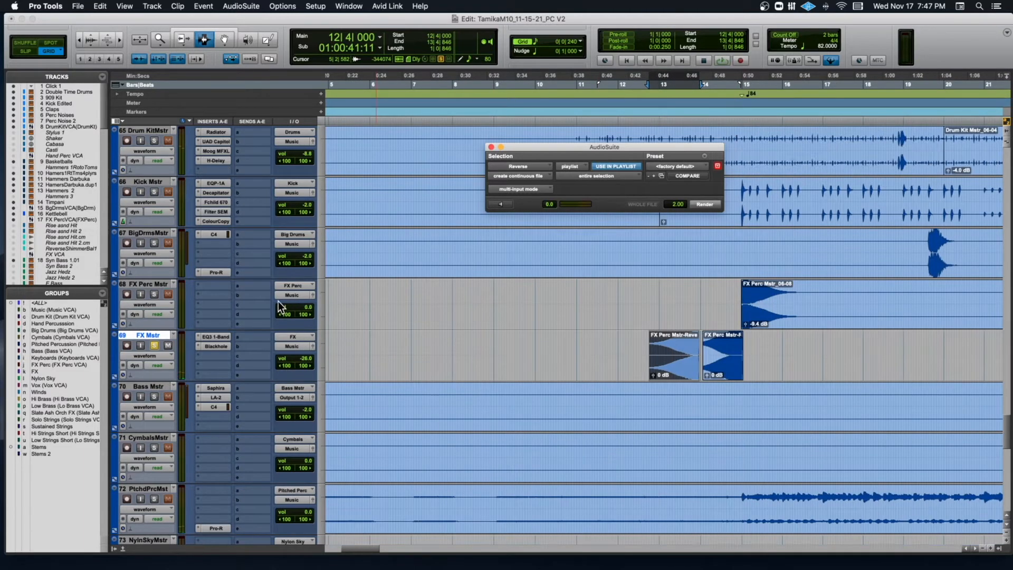
{"action": "left_click", "coordinate": [225, 40]}
{"action": "left_click_drag", "start_coordinate": [666, 351], "coordinate": [783, 356]}
{"action": "left_click", "coordinate": [776, 100]}
{"action": "key", "text": "space"}
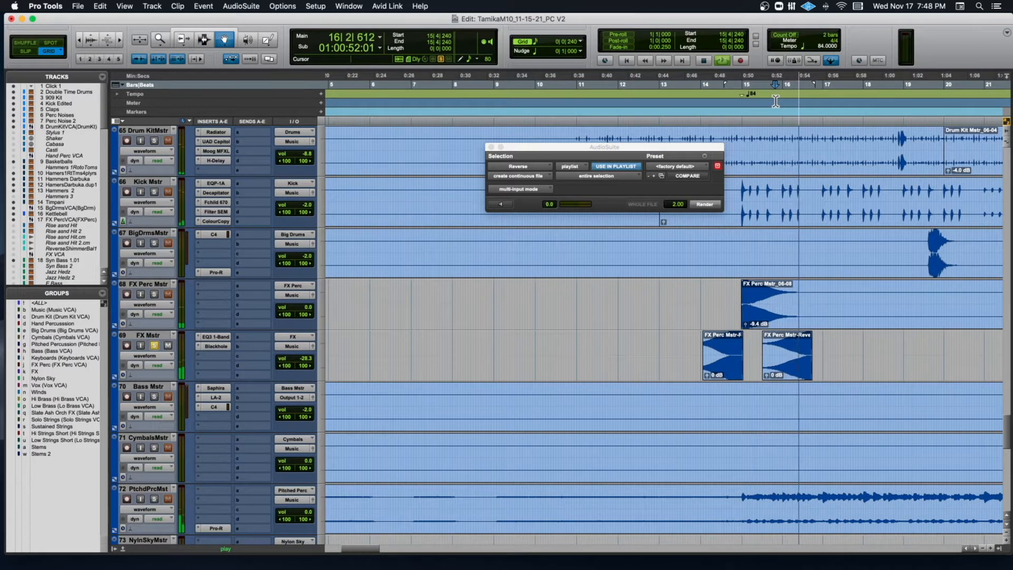
{"action": "key", "text": "space"}
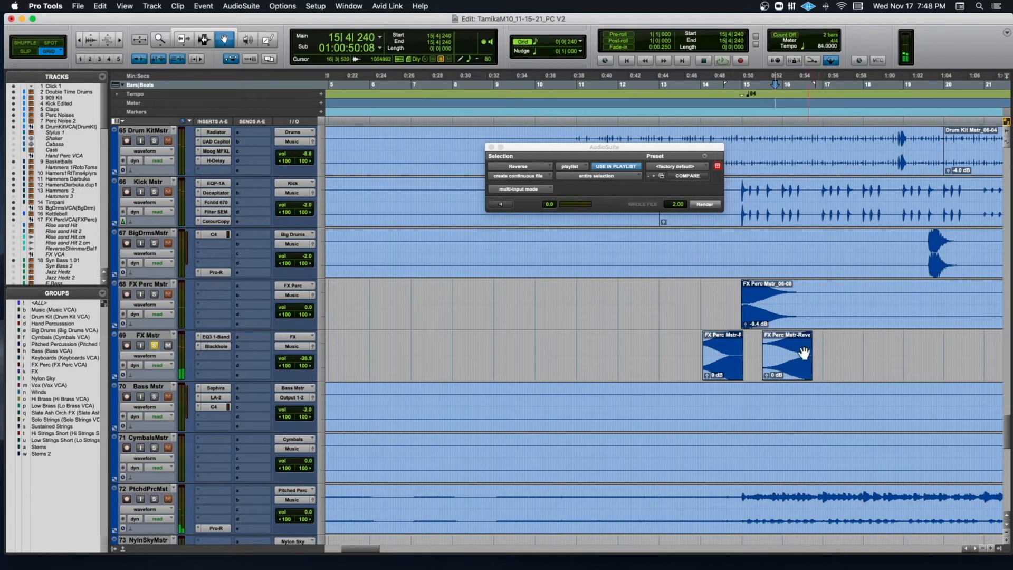
Display the volume automation of FX Mstr and delete the breakpoints across the moved reversed clip.
{"action": "left_click", "coordinate": [148, 354]}
{"action": "left_click", "coordinate": [163, 368]}
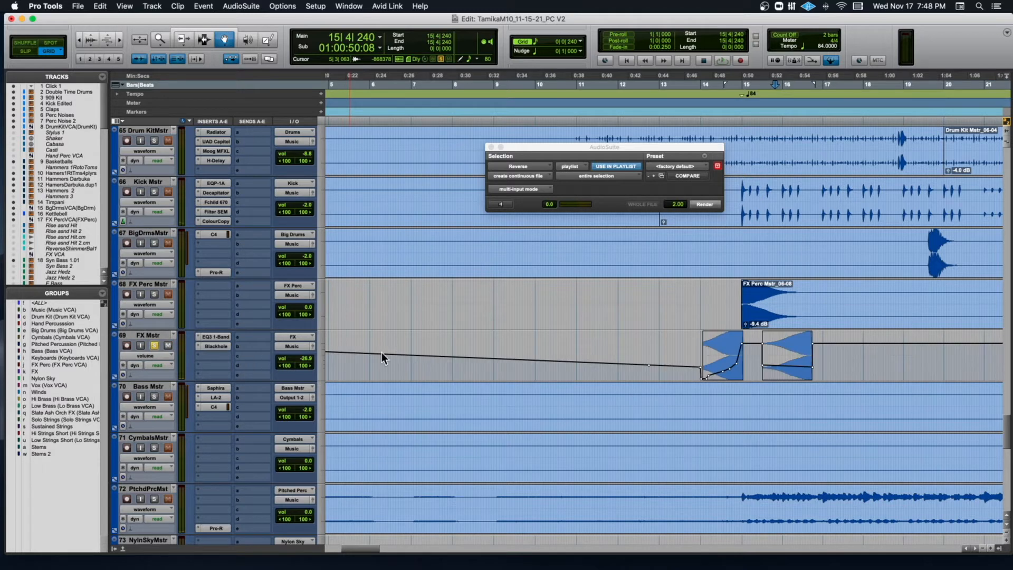
{"action": "left_click", "coordinate": [207, 41]}
{"action": "left_click_drag", "start_coordinate": [755, 351], "coordinate": [836, 352]}
{"action": "key", "text": "Delete"}
Audition the moved clip from 15|3|720 and return FX Mstr to waveform view.
{"action": "key", "text": "space"}
{"action": "left_click", "coordinate": [149, 356]}
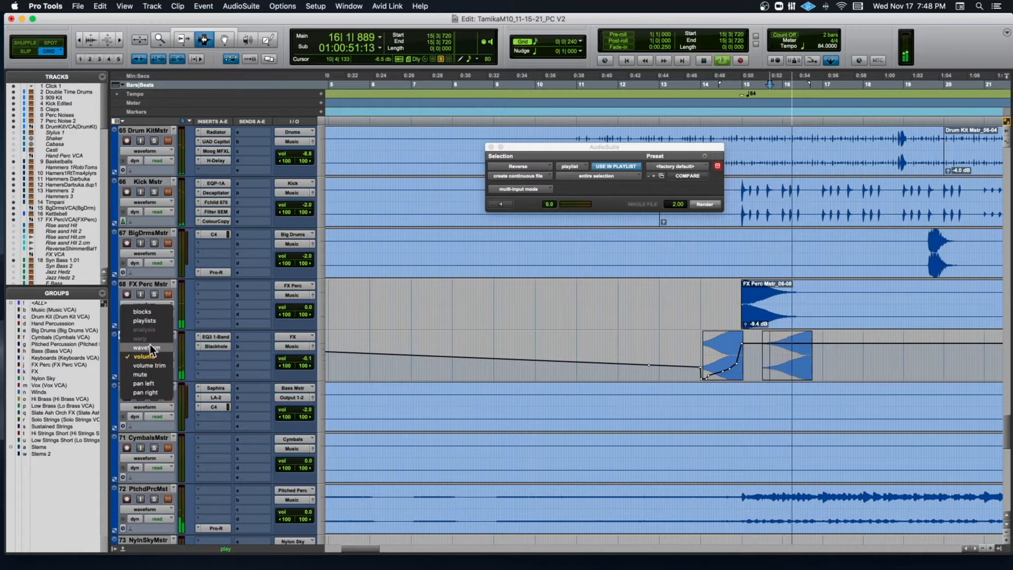
{"action": "left_click", "coordinate": [150, 347]}
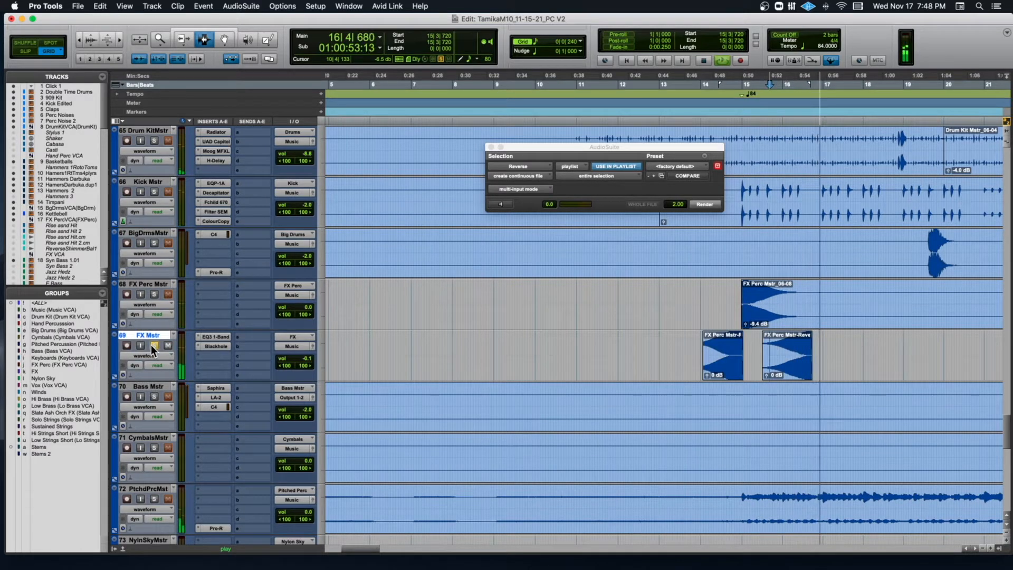
{"action": "key", "text": "space"}
Delete the extra reversed clip at 15|3|000 from FX Mstr.
{"action": "double_click", "coordinate": [789, 363]}
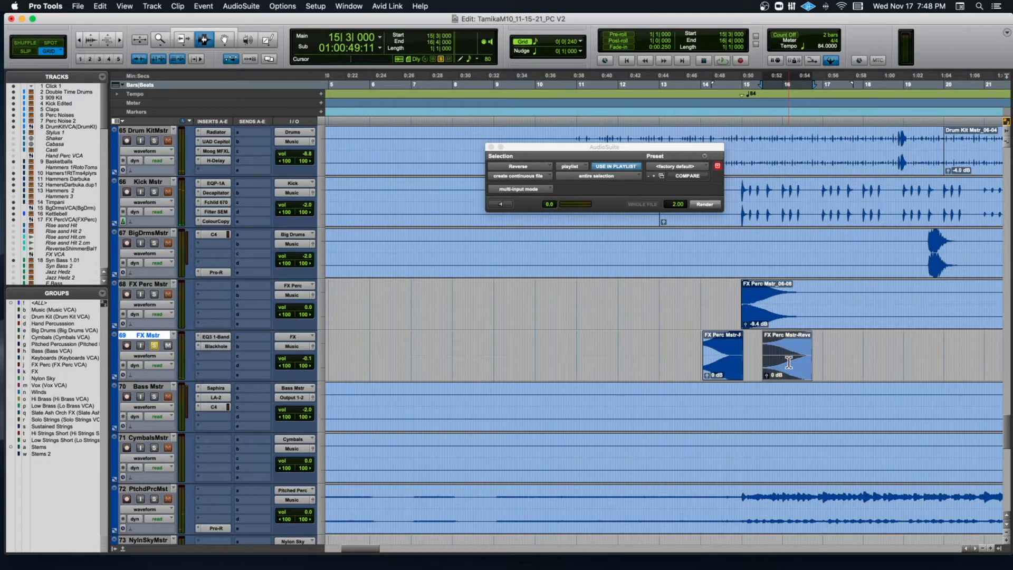
{"action": "key", "text": "Delete"}
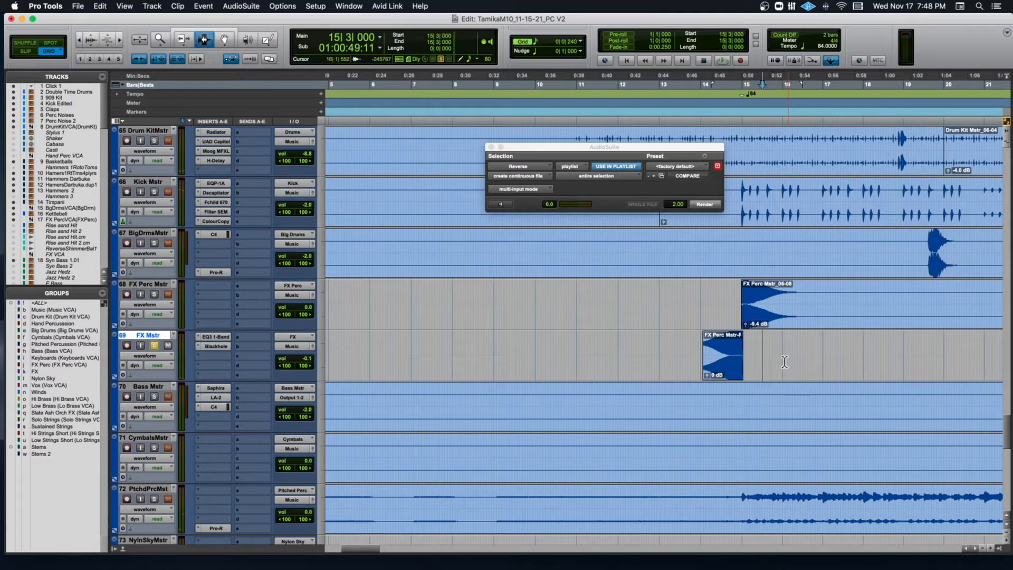
Select the original FX Perc Mstr clip that starts near bar 15.
{"action": "left_click", "coordinate": [748, 307]}
{"action": "double_click", "coordinate": [748, 308]}
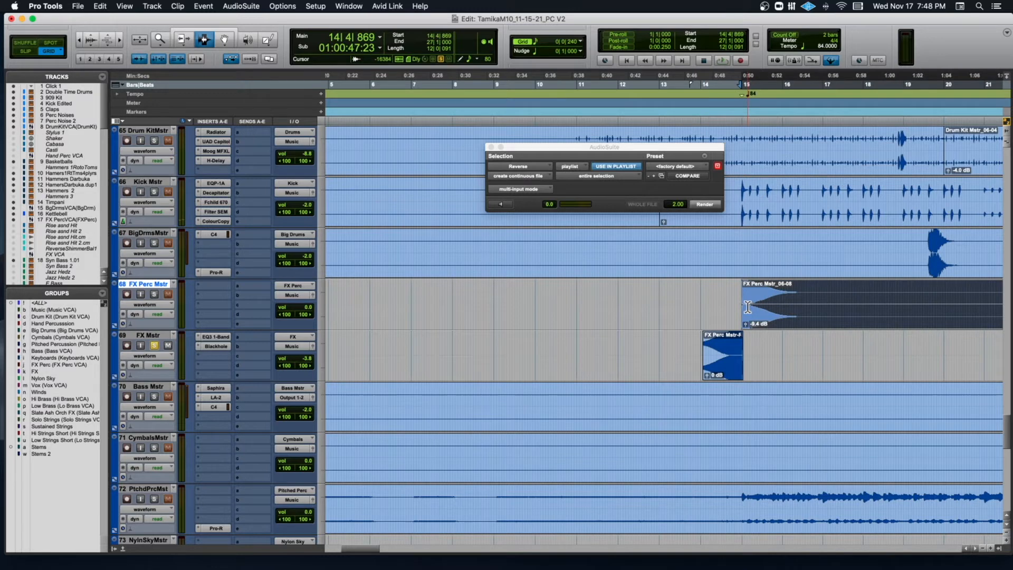
{"action": "key", "text": "super+bracketright"}
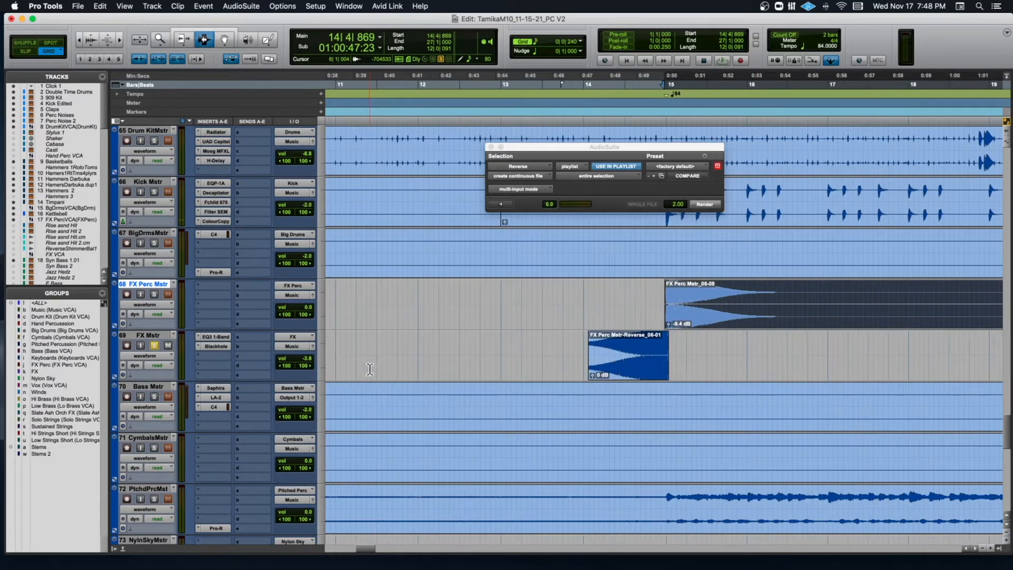
Inspect the EQ3 1-Band insert on FX Mstr, toggling its bypass on and off, and open the Blackhole insert.
{"action": "left_click", "coordinate": [218, 336]}
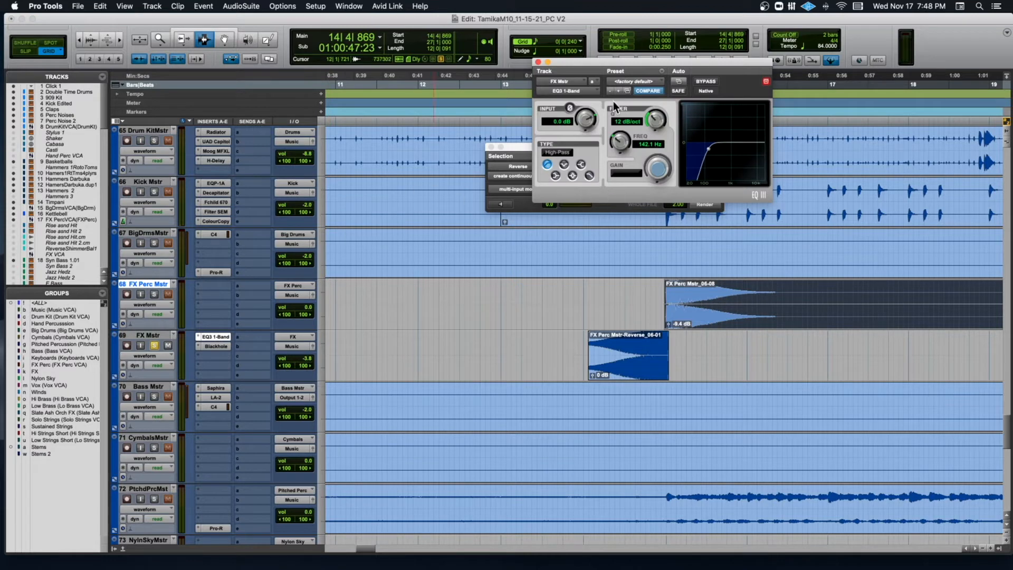
{"action": "left_click", "coordinate": [703, 82]}
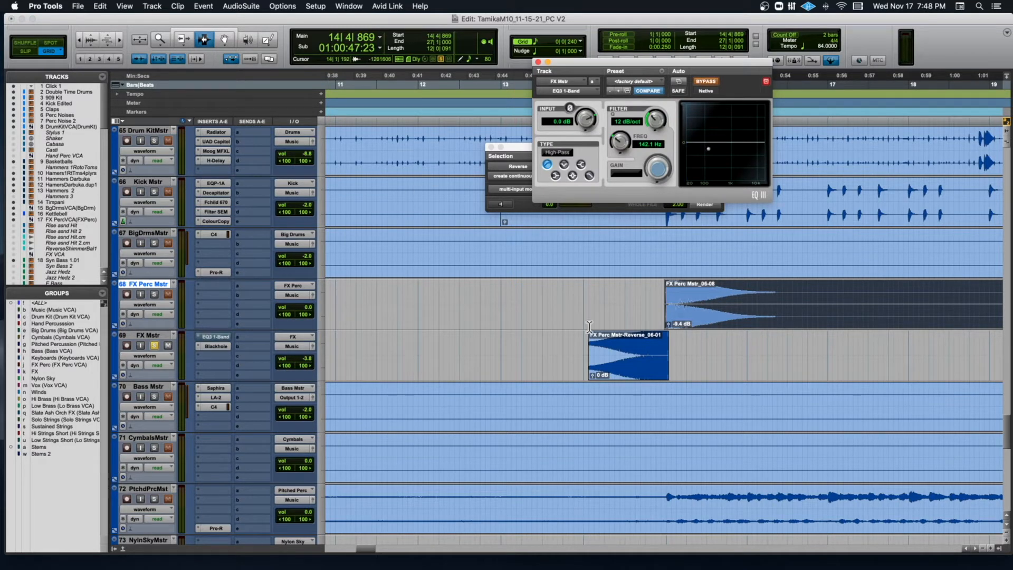
{"action": "left_click", "coordinate": [707, 82]}
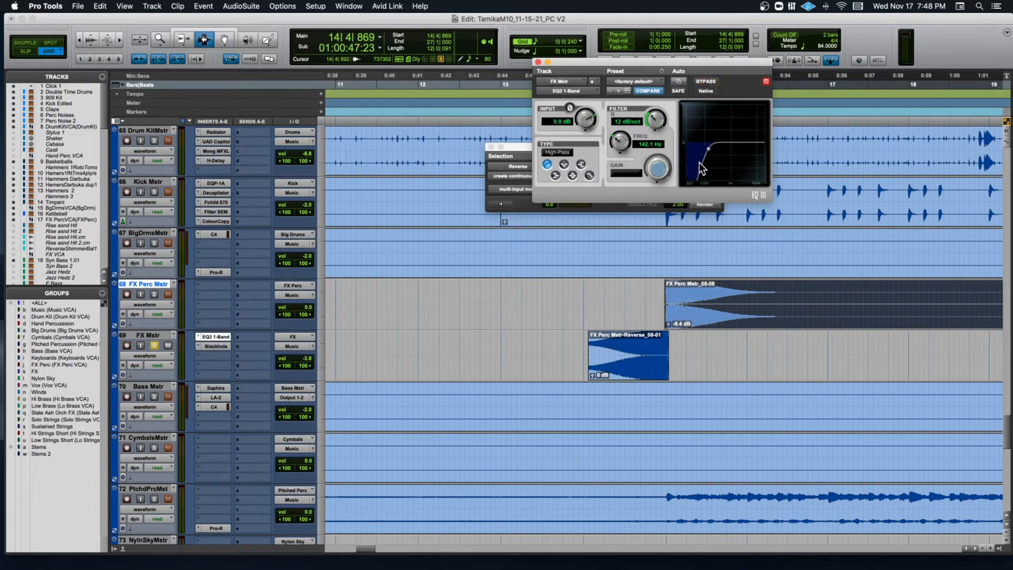
{"action": "left_click", "coordinate": [220, 345]}
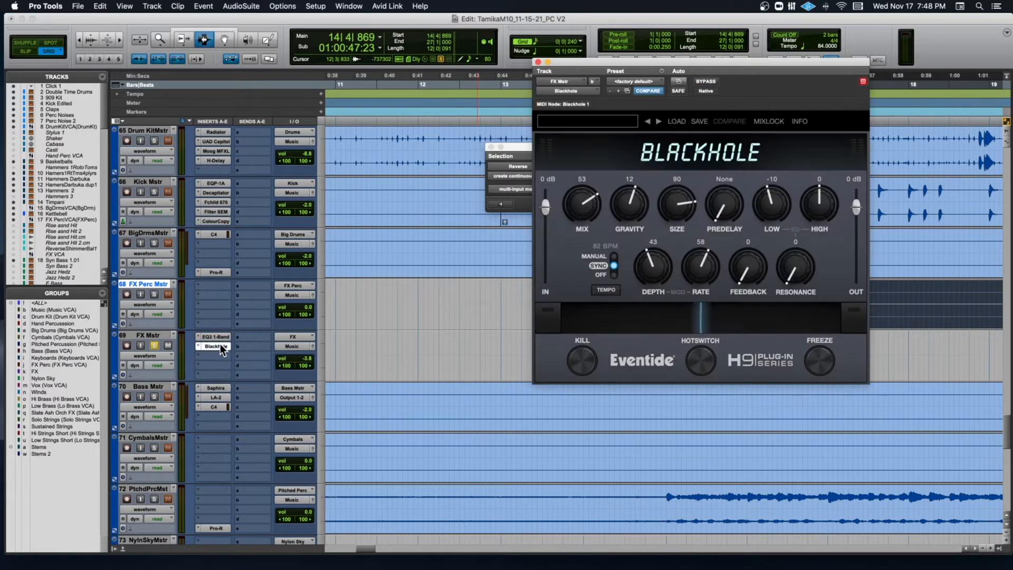
Close the Blackhole window and display the volume automation on FX Mstr.
{"action": "left_click", "coordinate": [538, 62]}
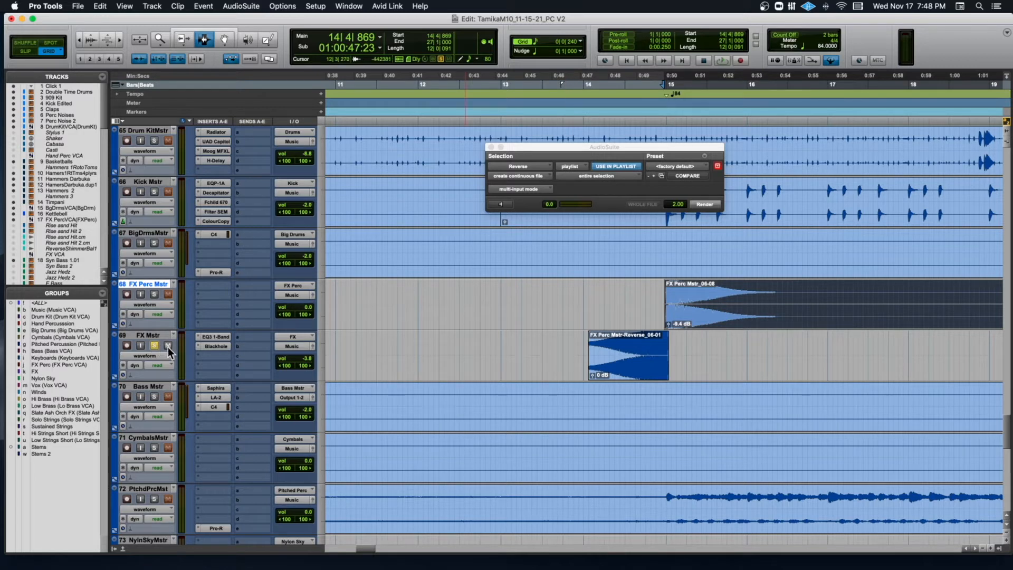
{"action": "left_click", "coordinate": [153, 353]}
{"action": "left_click", "coordinate": [166, 365]}
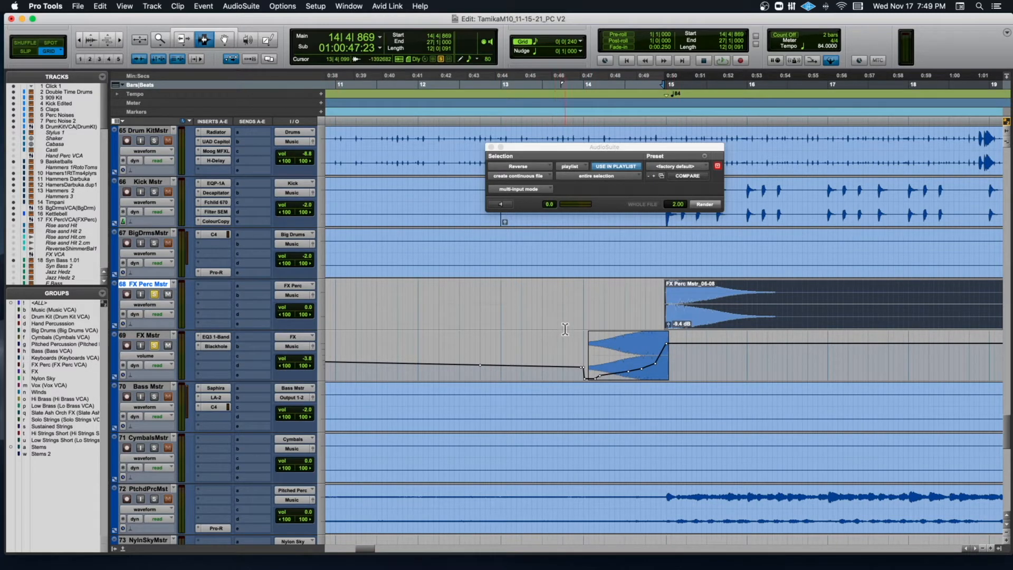
Try deleting the FX Mstr volume automation from 12|1|000 to 15|3|240, around the reversed clip.
{"action": "left_click_drag", "start_coordinate": [557, 349], "coordinate": [711, 350]}
{"action": "key", "text": "Delete"}
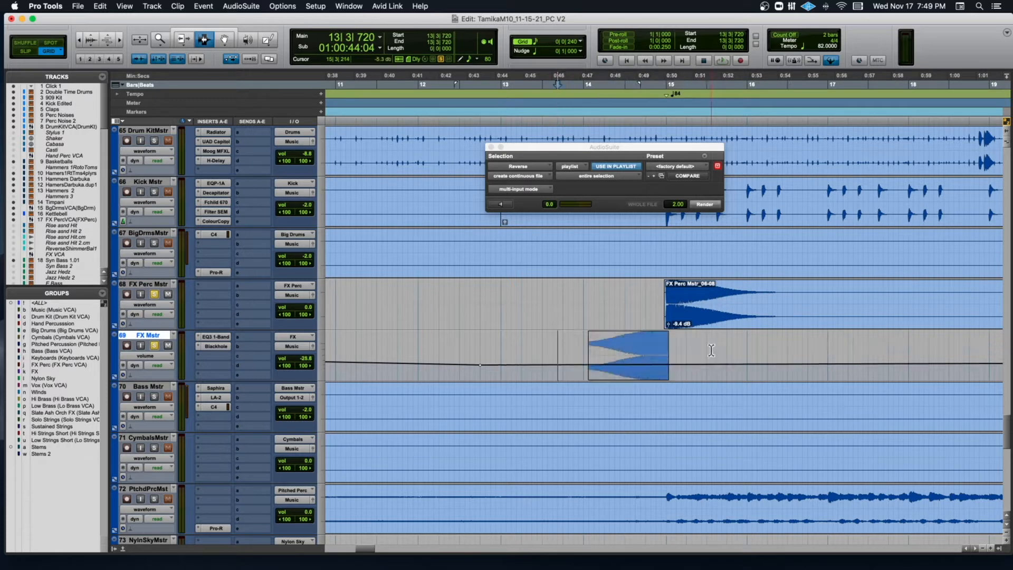
{"action": "key", "text": "super+z"}
{"action": "left_click_drag", "start_coordinate": [446, 366], "coordinate": [417, 358]}
{"action": "key", "text": "Delete"}
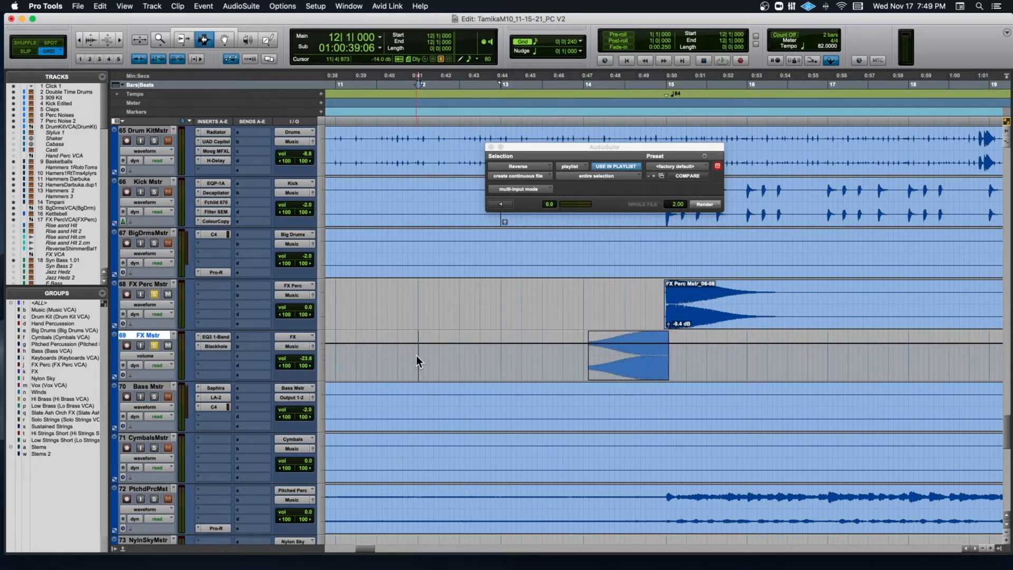
Audition the reversed clip without volume automation from 13|4|480, and undo the automation deletion.
{"action": "left_click", "coordinate": [574, 340]}
{"action": "key", "text": "space"}
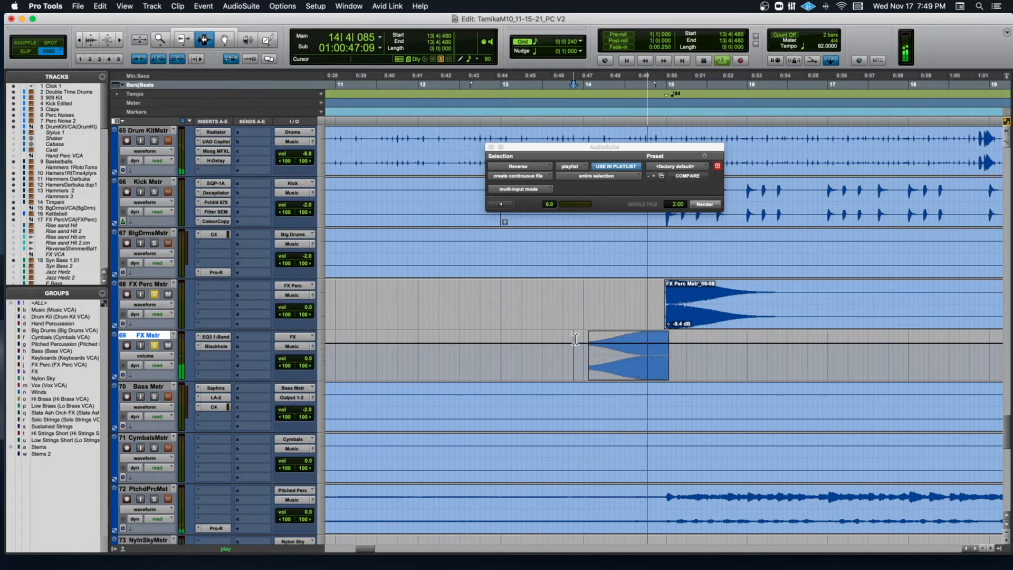
{"action": "key", "text": "space"}
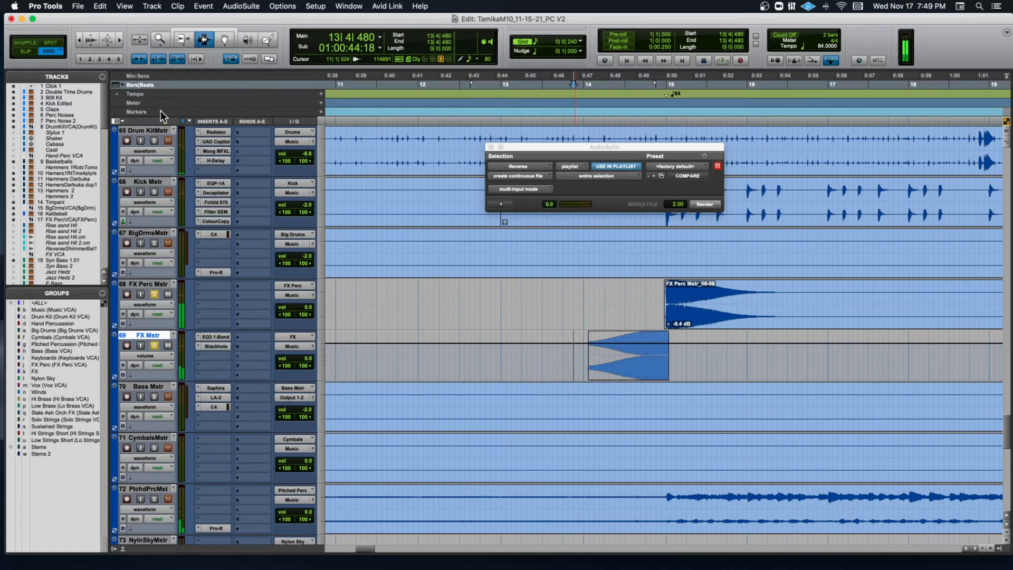
{"action": "left_click", "coordinate": [101, 6]}
{"action": "left_click", "coordinate": [114, 23]}
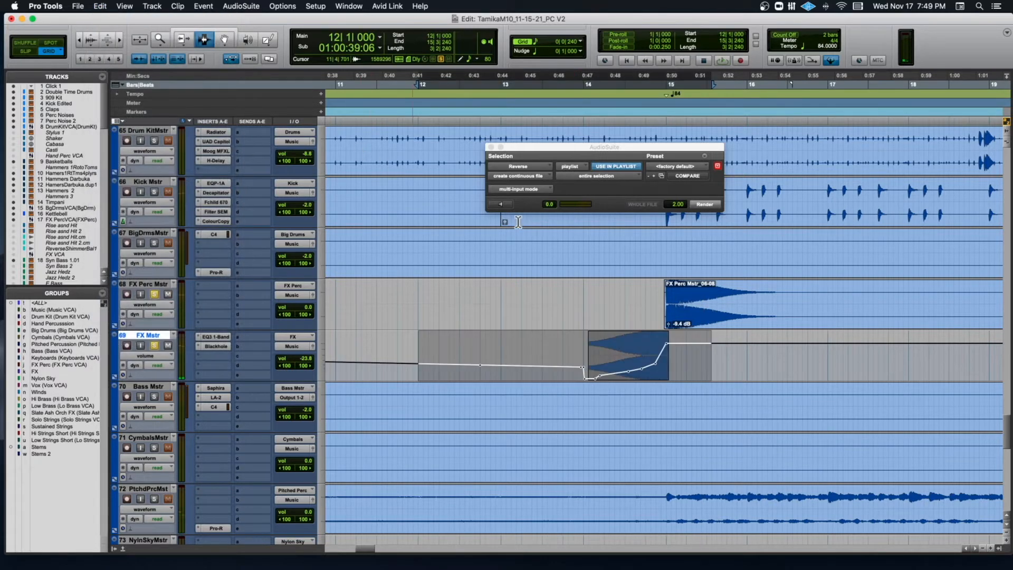
Audition the reversed clip with its volume automation from 14|1|000 into the FX Perc Mstr hit.
{"action": "left_click", "coordinate": [581, 294]}
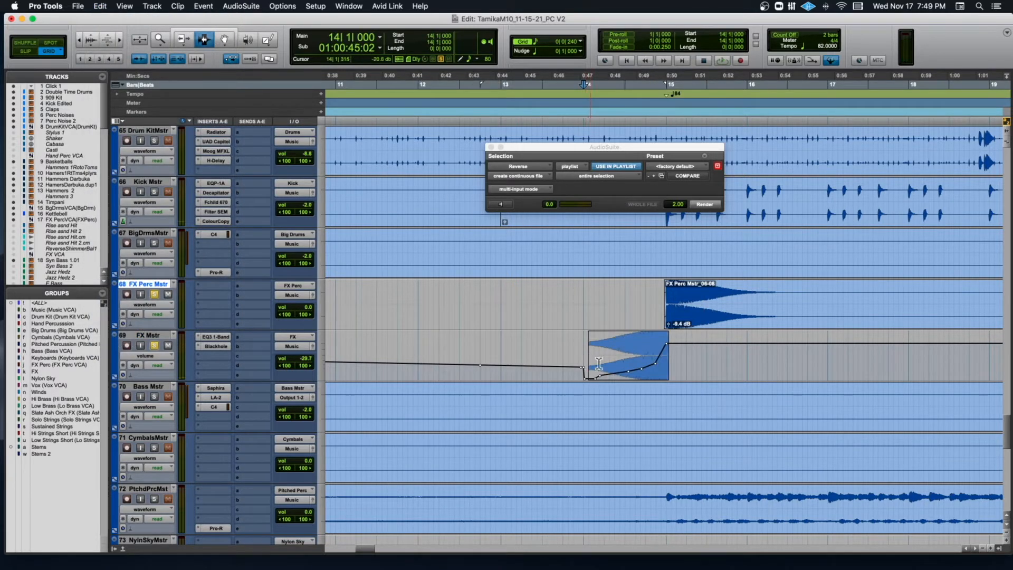
{"action": "key", "text": "space"}
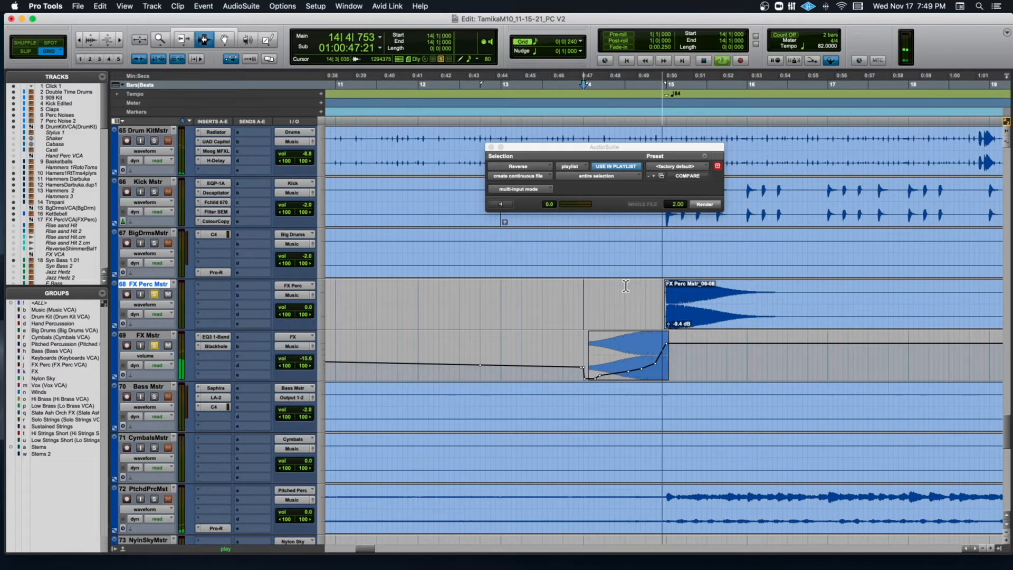
{"action": "scroll", "coordinate": [627, 285], "scroll_direction": "up", "scroll_amount": 2}
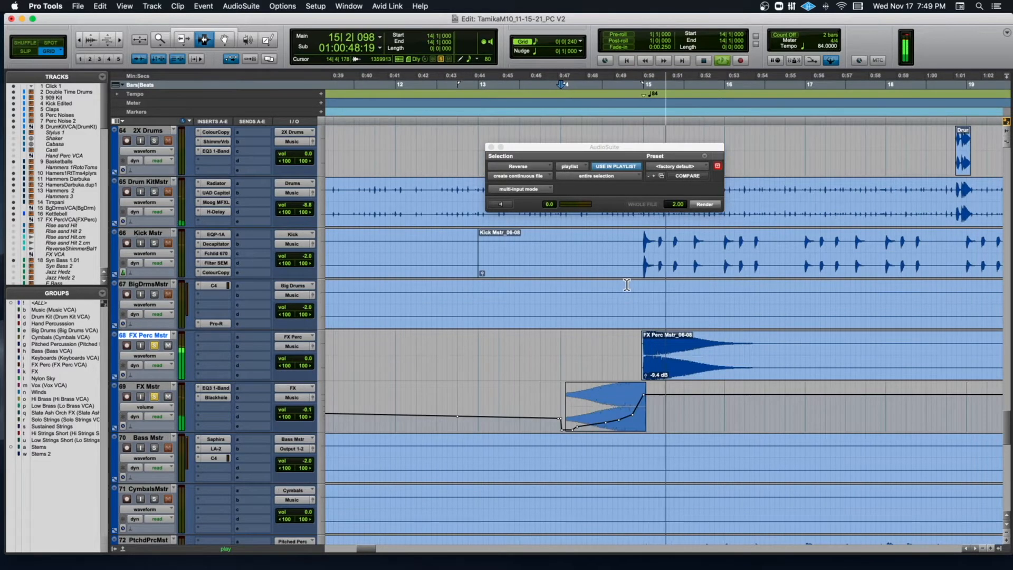
{"action": "key", "text": "space"}
Take FX Perc Mstr and FX Mstr out of solo and return FX Mstr to waveform view.
{"action": "left_click", "coordinate": [155, 346]}
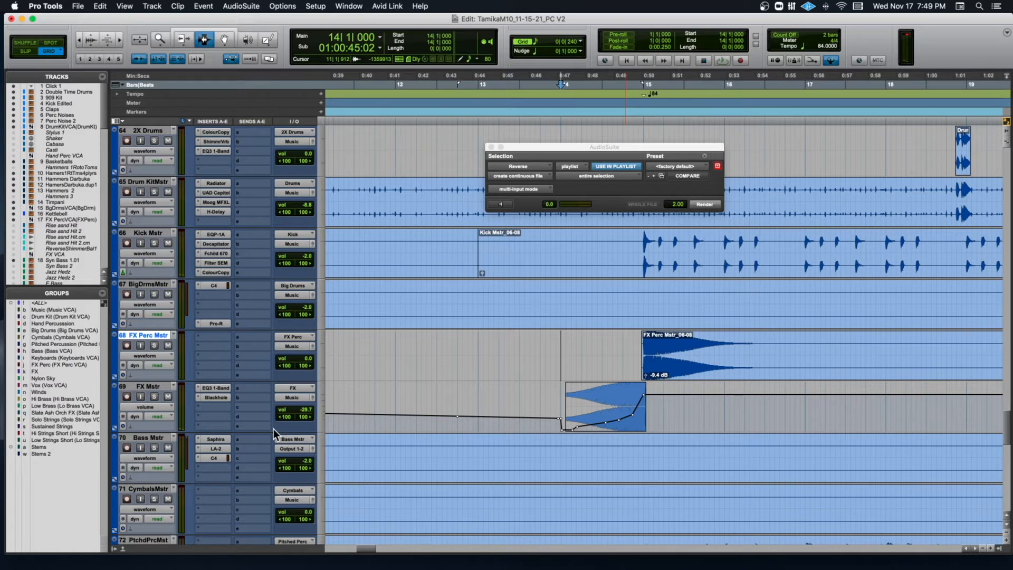
{"action": "left_click", "coordinate": [150, 407]}
{"action": "left_click", "coordinate": [159, 399]}
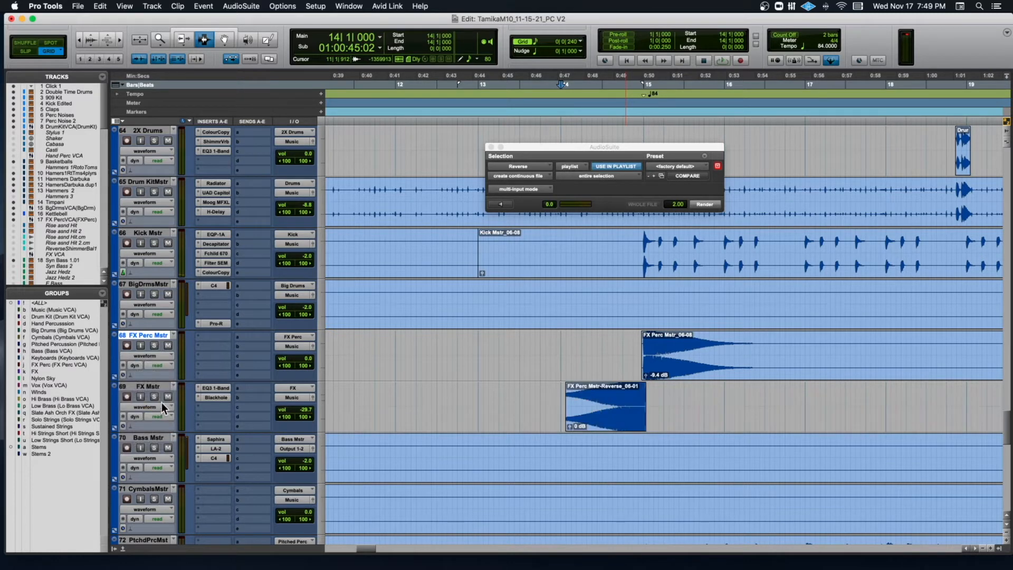
{"action": "left_click", "coordinate": [536, 409]}
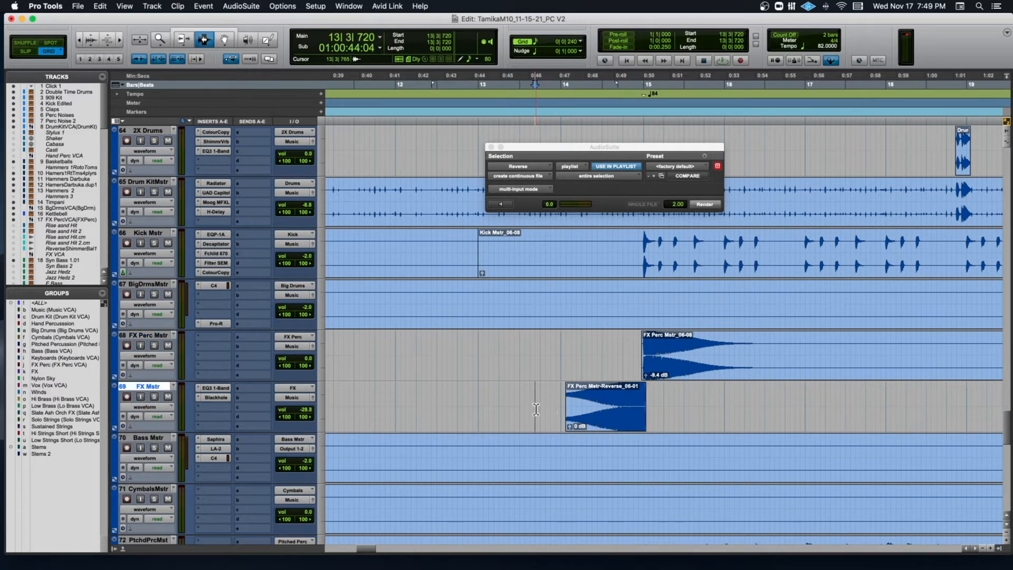
{"action": "left_click_drag", "start_coordinate": [563, 405], "coordinate": [476, 407]}
{"action": "left_click", "coordinate": [476, 406]}
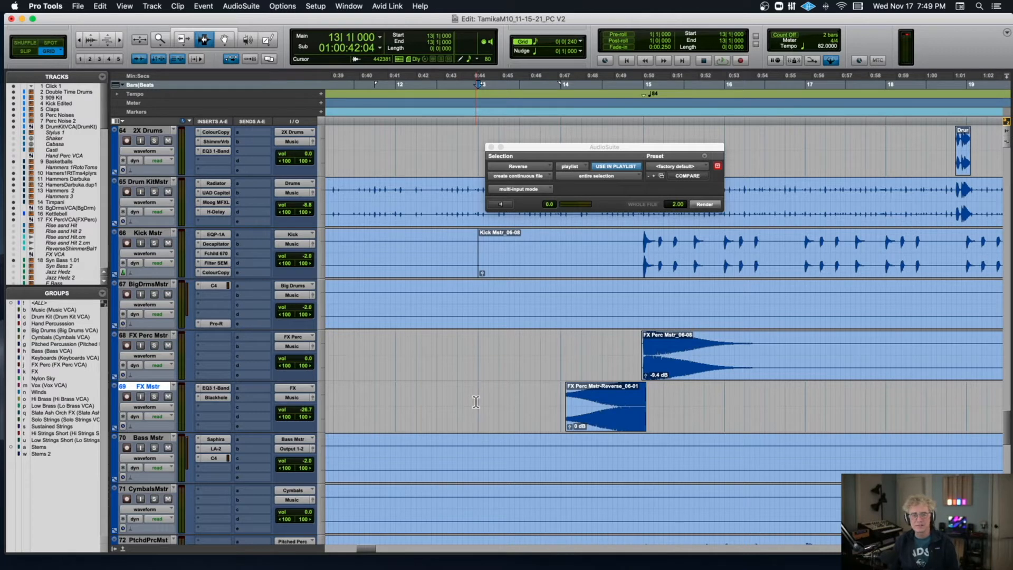
{"action": "scroll", "coordinate": [476, 402], "scroll_direction": "left", "scroll_amount": 5}
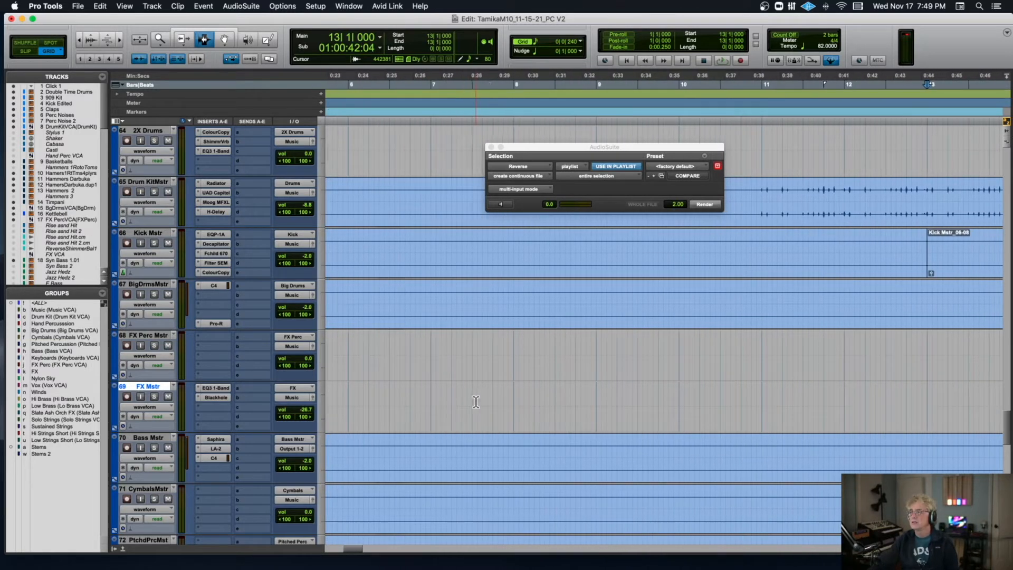
{"action": "scroll", "coordinate": [476, 402], "scroll_direction": "right", "scroll_amount": 4}
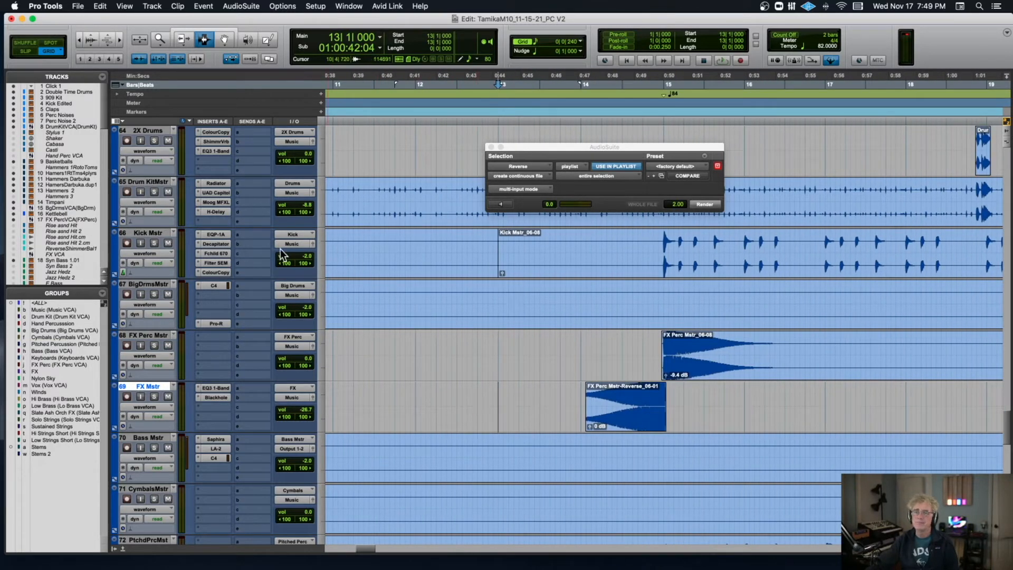
Solo Kick Mstr and enlarge its track height.
{"action": "left_click", "coordinate": [154, 244]}
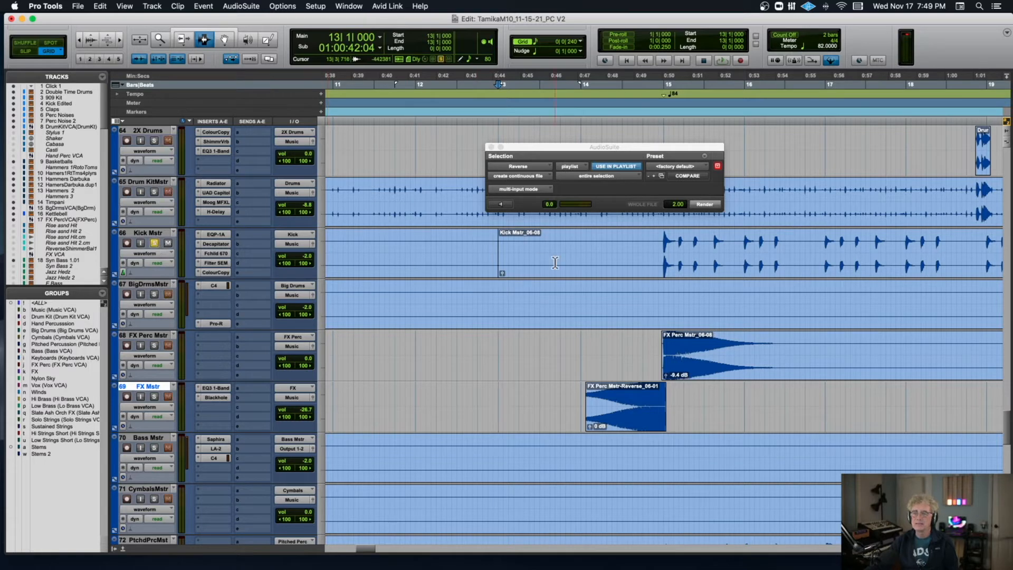
{"action": "left_click", "coordinate": [655, 247]}
{"action": "left_click_drag", "start_coordinate": [655, 247], "coordinate": [936, 258]}
{"action": "left_click_drag", "start_coordinate": [653, 250], "coordinate": [546, 252]}
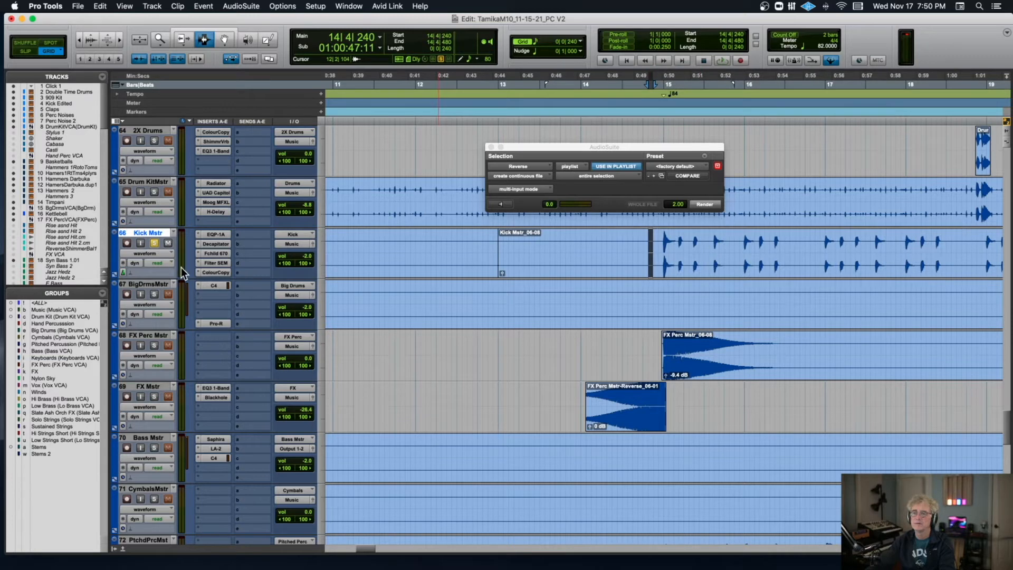
{"action": "left_click_drag", "start_coordinate": [154, 277], "coordinate": [176, 408]}
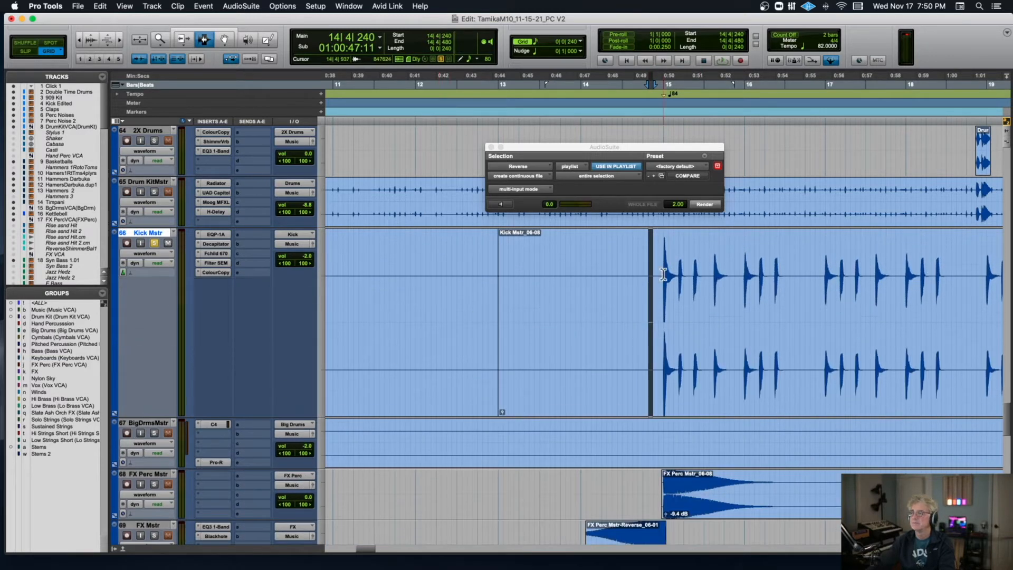
Audition Kick Mstr in solo from 14|4|000 and close the floating AudioSuite Reverse window.
{"action": "left_click", "coordinate": [644, 280]}
{"action": "key", "text": "space"}
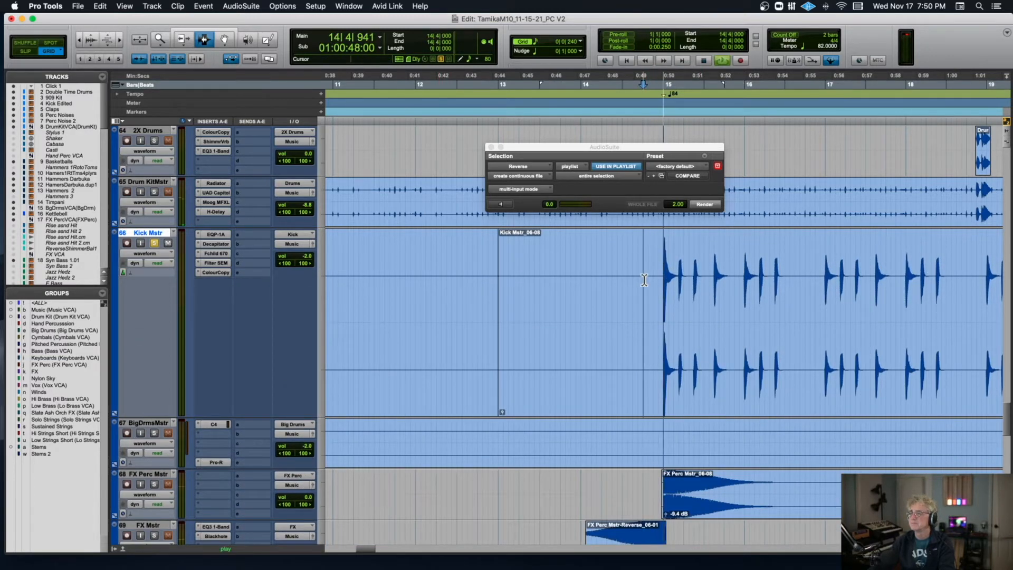
{"action": "left_click", "coordinate": [491, 147]}
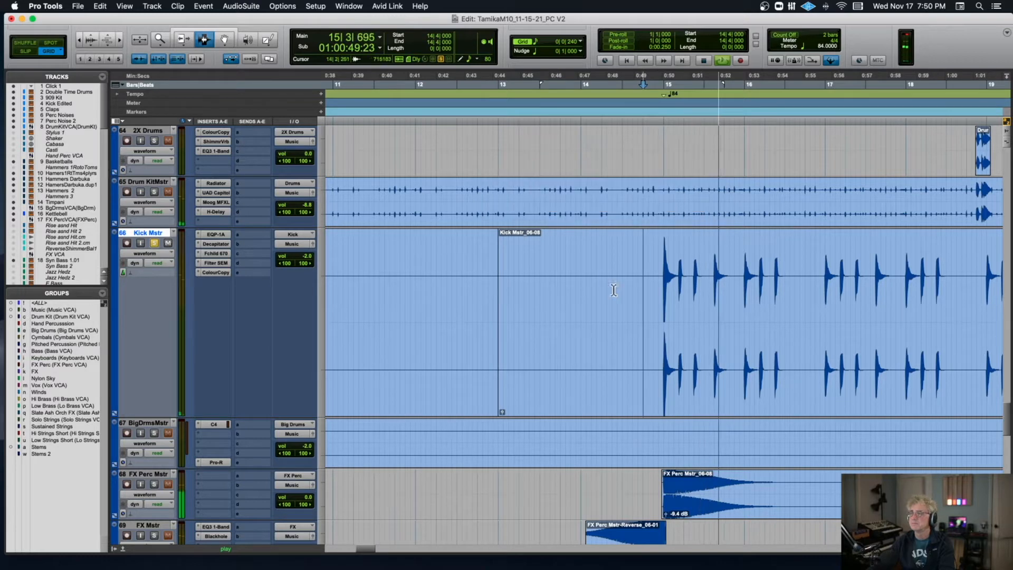
{"action": "scroll", "coordinate": [575, 285], "scroll_direction": "right", "scroll_amount": 3}
{"action": "key", "text": "r"}
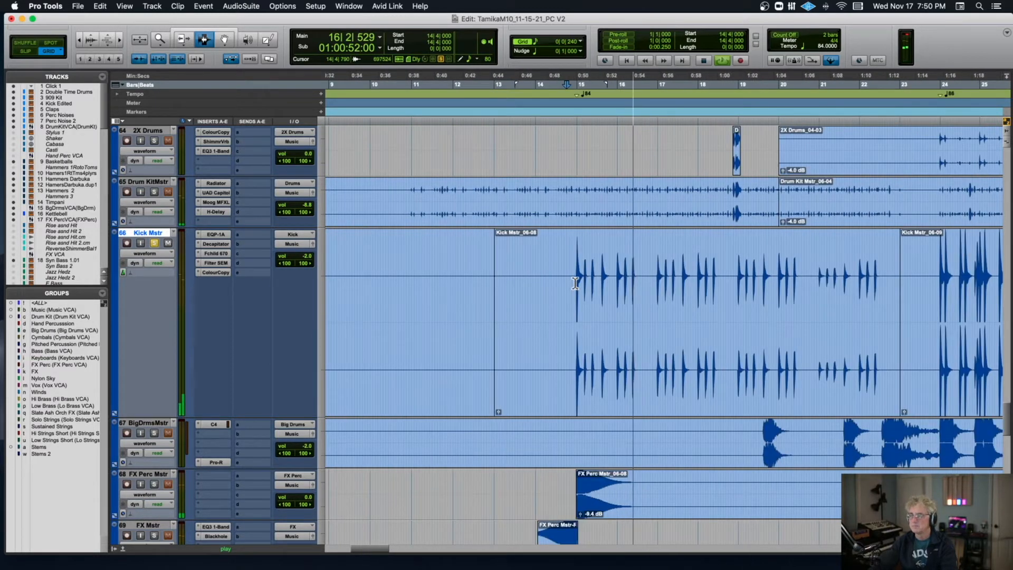
{"action": "key", "text": "space"}
Examine the individual kick hits from bar 15, selecting the one at 15|2|240 on Kick Mstr.
{"action": "key", "text": "t"}
{"action": "key", "text": "t"}
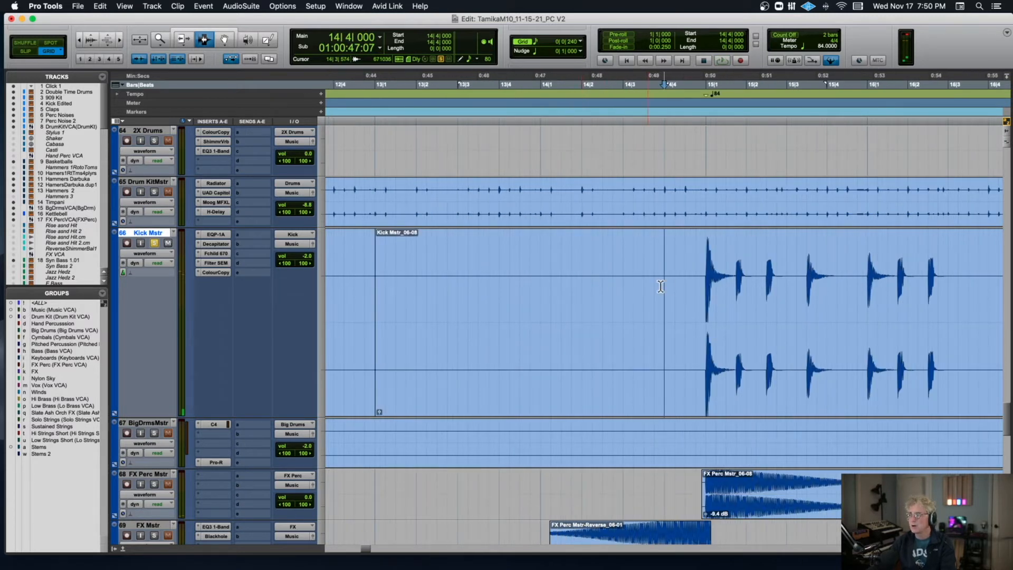
{"action": "left_click_drag", "start_coordinate": [707, 278], "coordinate": [778, 279]}
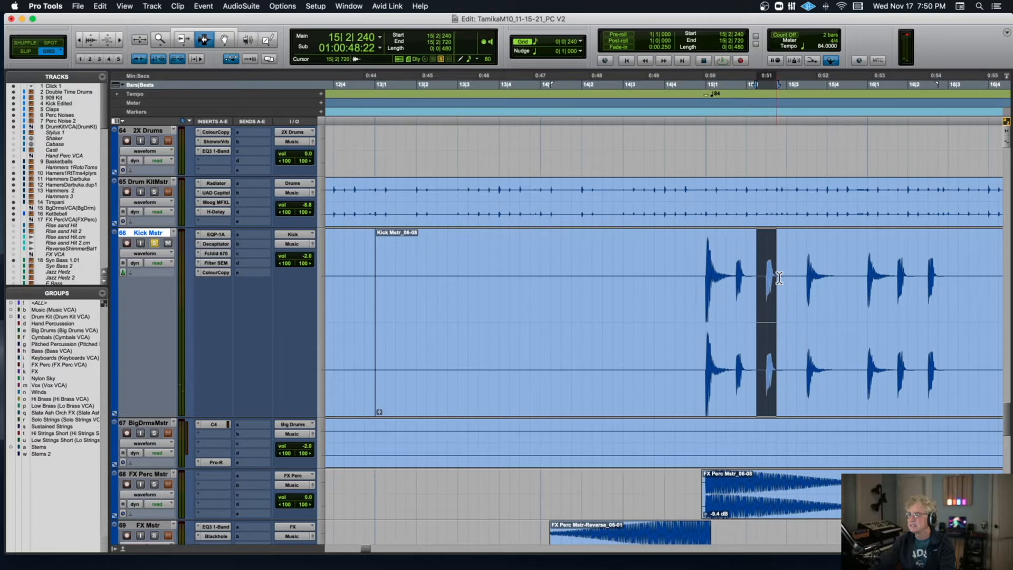
{"action": "left_click", "coordinate": [807, 285]}
Audition the soloed Kick Mstr from 14|3|240 through to bar 24.
{"action": "left_click", "coordinate": [634, 299]}
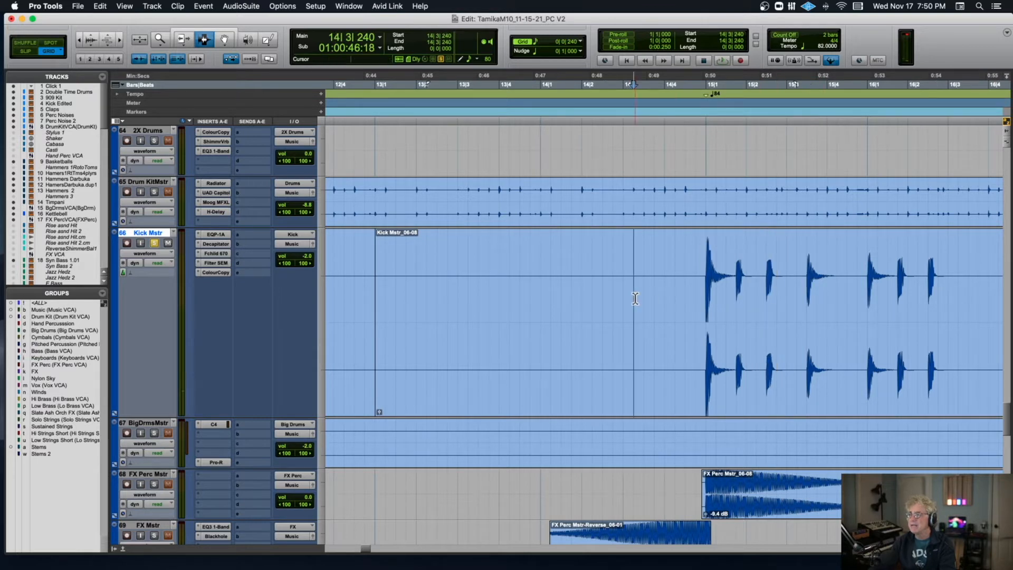
{"action": "key", "text": "r"}
{"action": "key", "text": "space"}
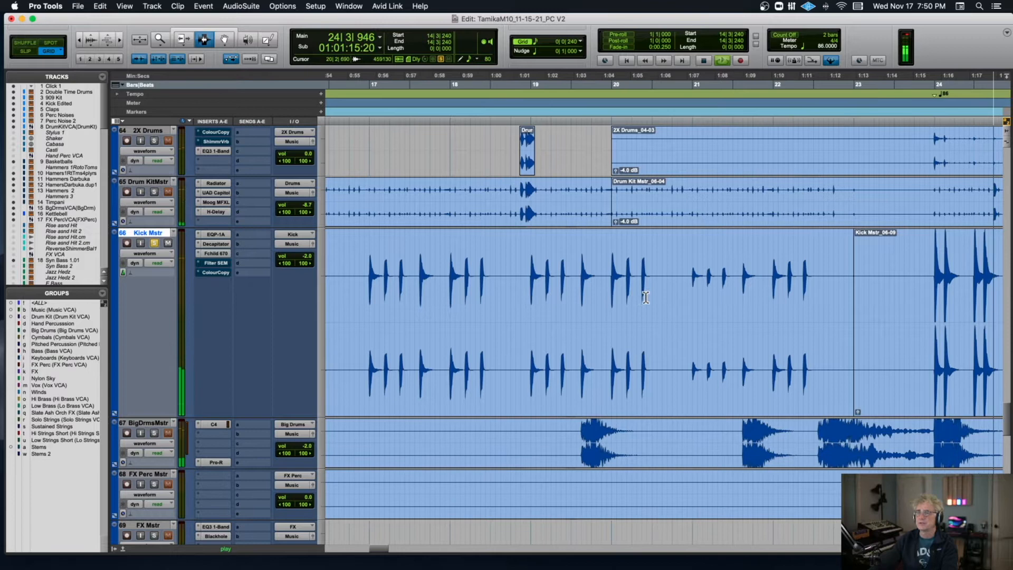
{"action": "key", "text": "space"}
{"action": "scroll", "coordinate": [417, 303], "scroll_direction": "left", "scroll_amount": 10}
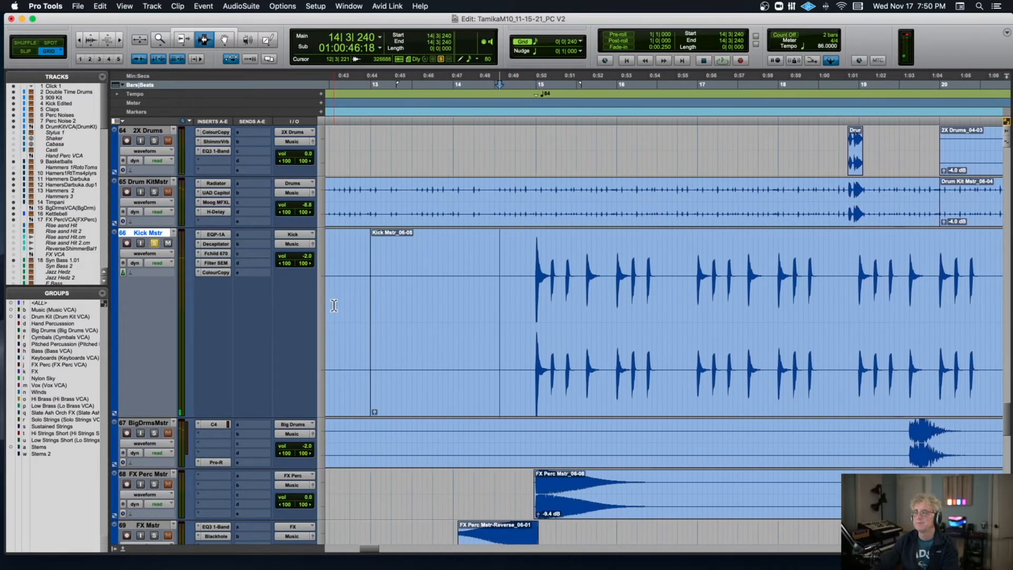
Open the Filter SEM insert on Kick Mstr and reposition its window to inspect the settings.
{"action": "left_click", "coordinate": [154, 252]}
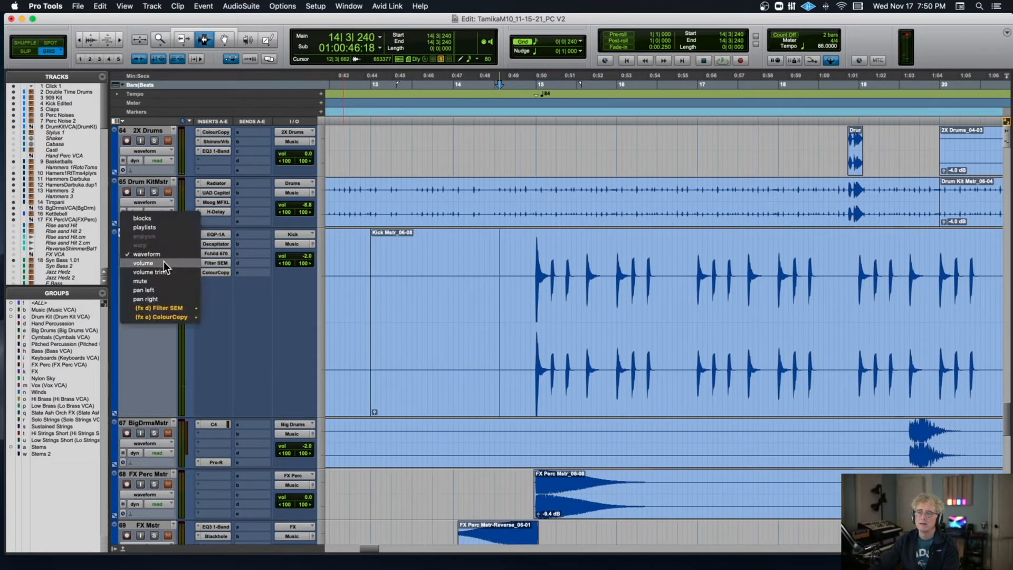
{"action": "left_click", "coordinate": [254, 237]}
{"action": "left_click", "coordinate": [214, 263]}
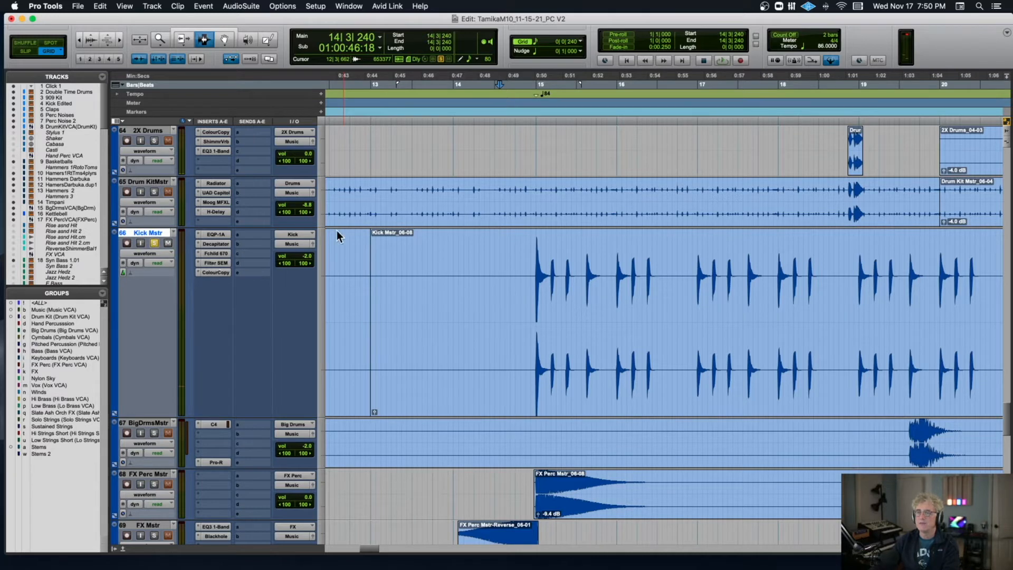
{"action": "left_click_drag", "start_coordinate": [631, 62], "coordinate": [625, 34]}
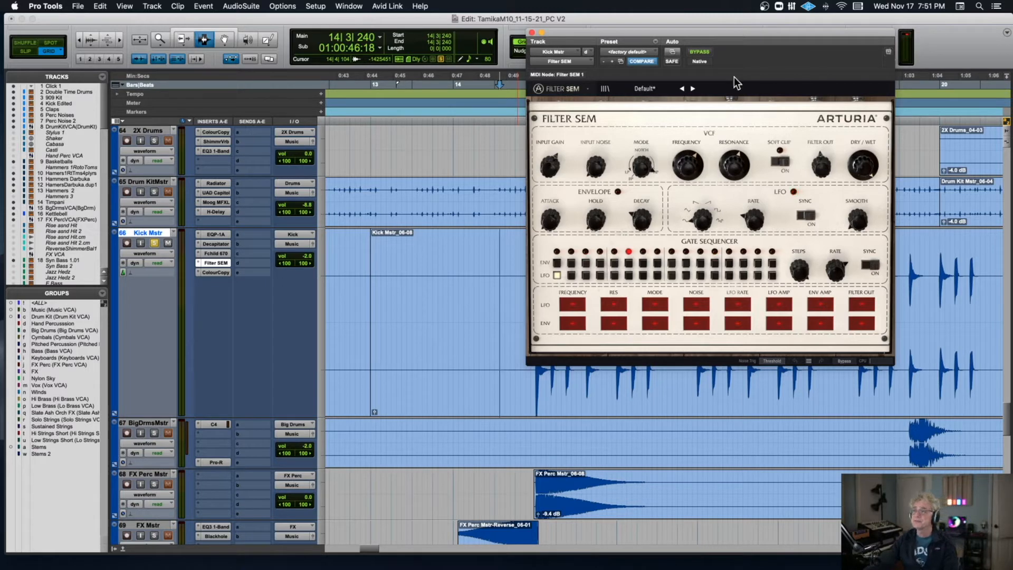
{"action": "scroll", "coordinate": [246, 207], "scroll_direction": "up", "scroll_amount": 2}
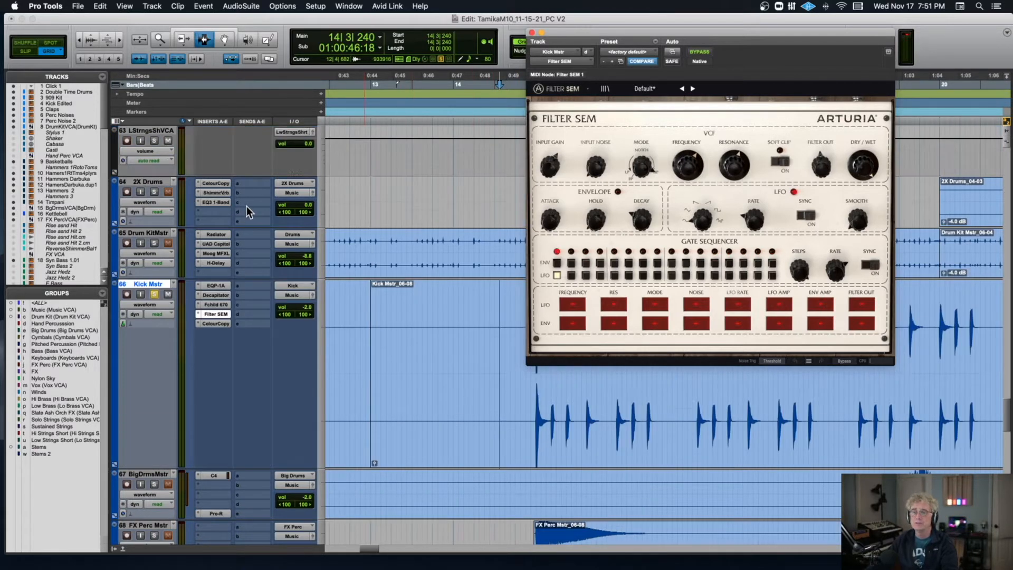
{"action": "scroll", "coordinate": [248, 207], "scroll_direction": "left", "scroll_amount": 1}
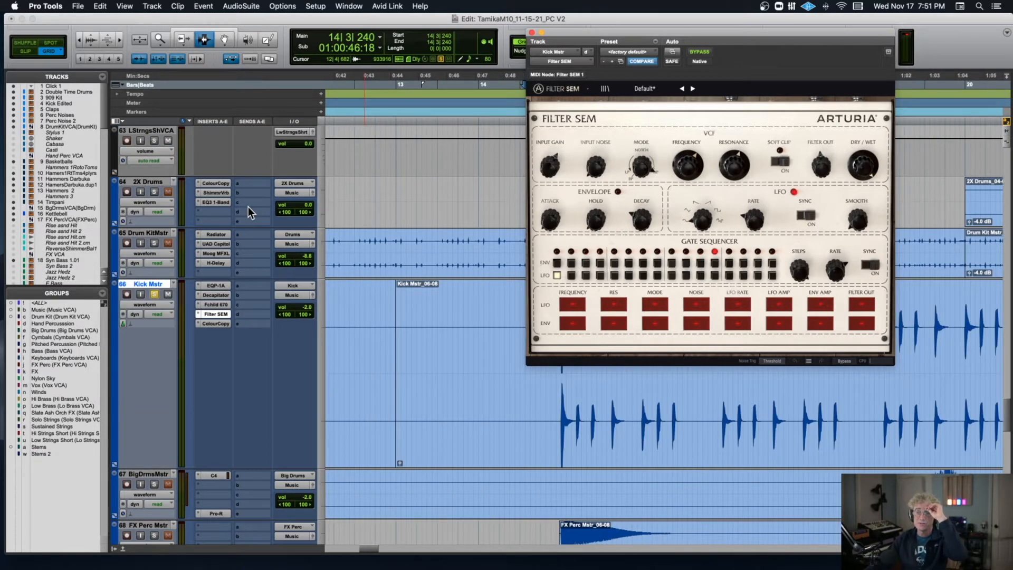
{"action": "scroll", "coordinate": [223, 325], "scroll_direction": "right", "scroll_amount": 2}
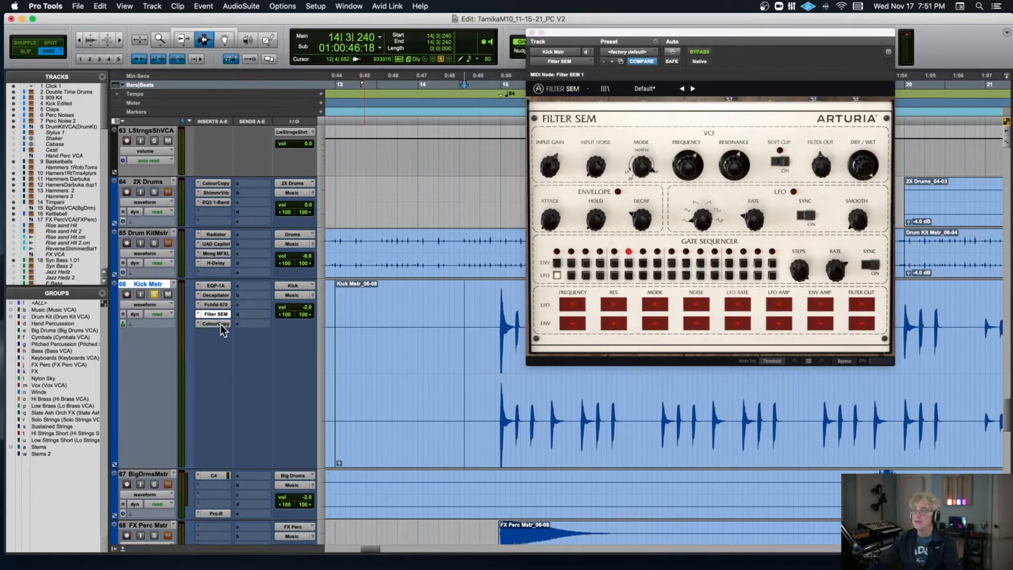
Open the ColourCopy insert on Kick Mstr alongside Filter SEM and arrange both plug-in windows for comparison.
{"action": "left_click", "coordinate": [220, 325]}
{"action": "left_click_drag", "start_coordinate": [616, 34], "coordinate": [280, 42]}
{"action": "left_click_drag", "start_coordinate": [623, 41], "coordinate": [712, 41]}
{"action": "left_click_drag", "start_coordinate": [487, 38], "coordinate": [550, 18]}
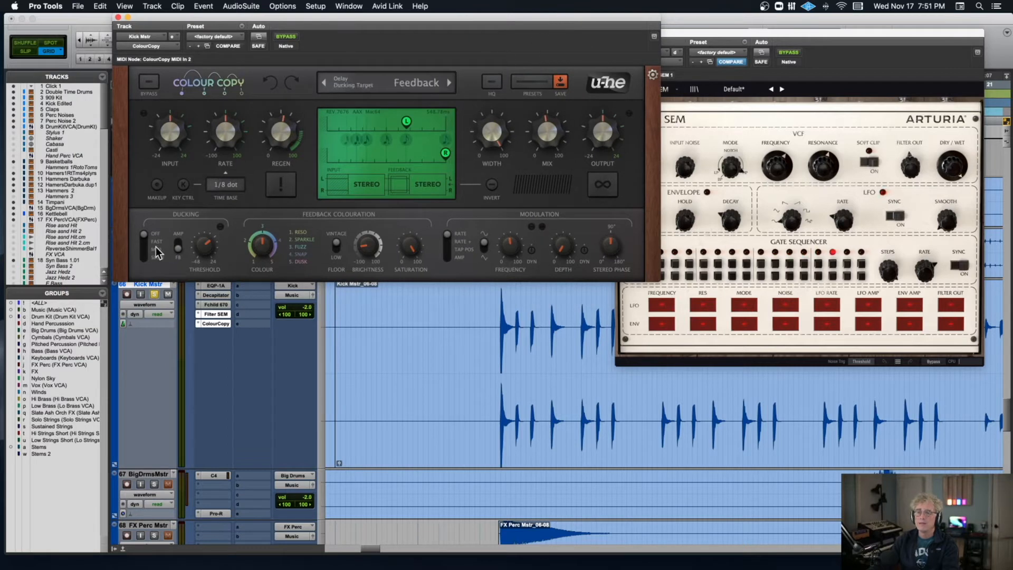
Examine the automation views available for Kick Mstr, including the Filter SEM and ColourCopy parameters.
{"action": "left_click", "coordinate": [143, 305]}
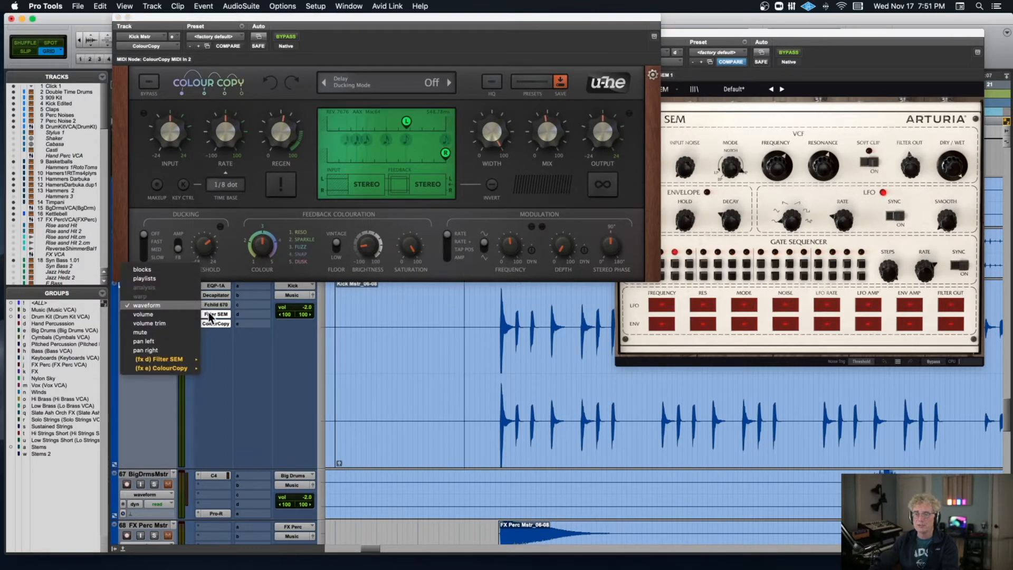
{"action": "mouse_move", "coordinate": [188, 359]}
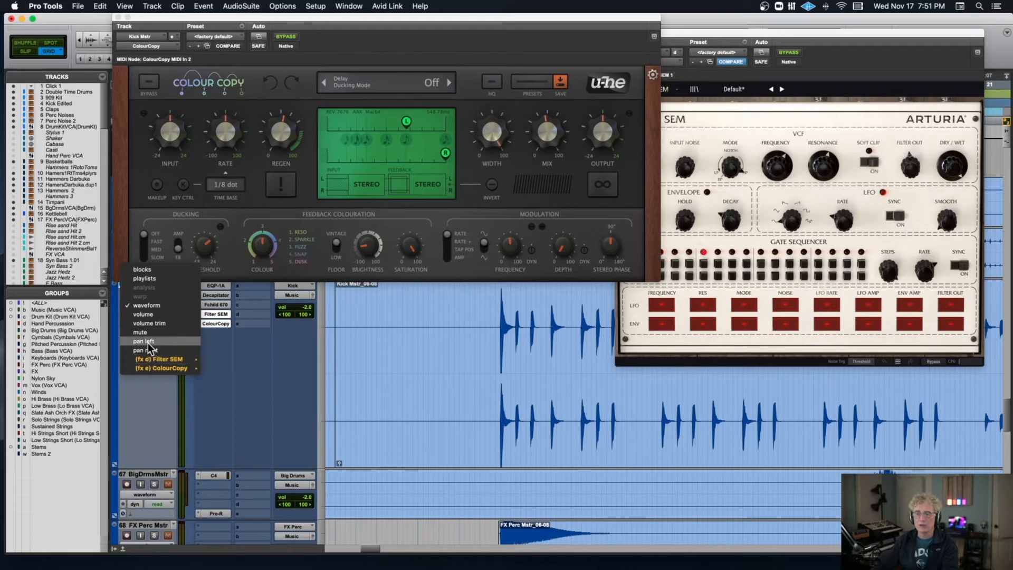
{"action": "mouse_move", "coordinate": [144, 361]}
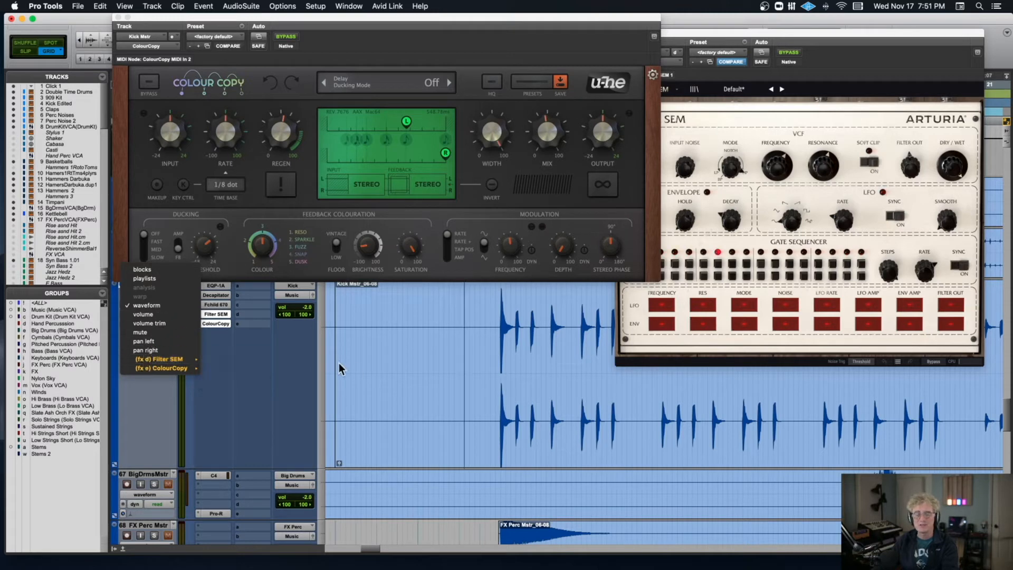
{"action": "left_click", "coordinate": [356, 369]}
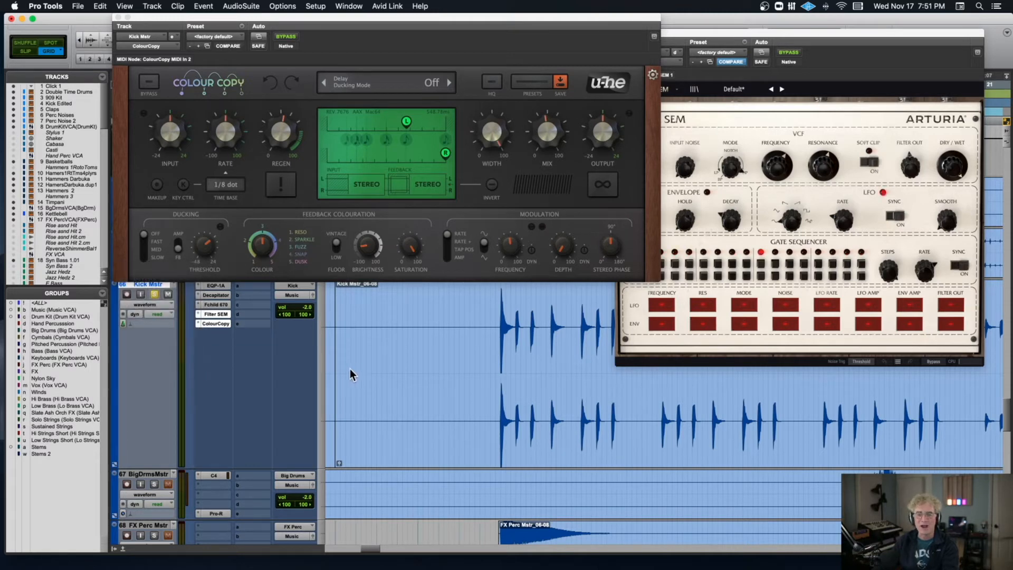
Show the automation lanes under Kick Mstr, displaying Filter SEM Master Bypass and adding a lane for Cutoff.
{"action": "left_click", "coordinate": [115, 465]}
{"action": "scroll", "coordinate": [192, 442], "scroll_direction": "down", "scroll_amount": 3}
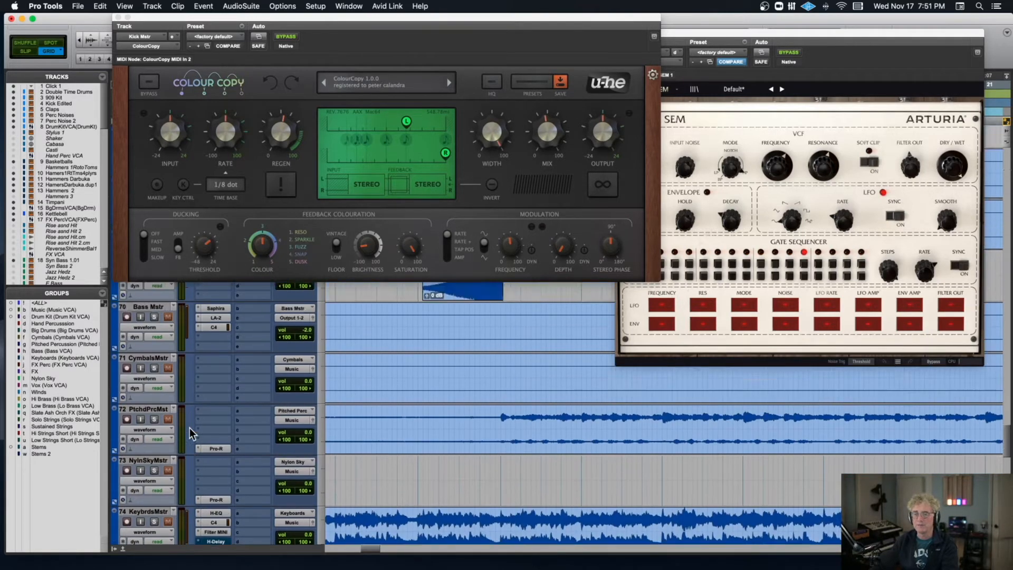
{"action": "left_click_drag", "start_coordinate": [163, 389], "coordinate": [167, 486]}
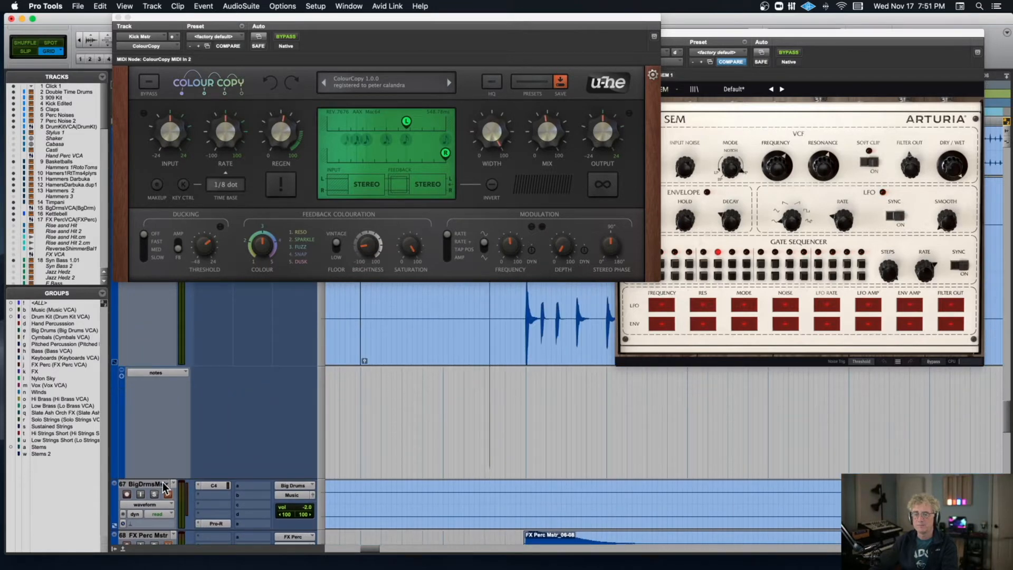
{"action": "left_click", "coordinate": [142, 374]}
{"action": "mouse_move", "coordinate": [160, 412]}
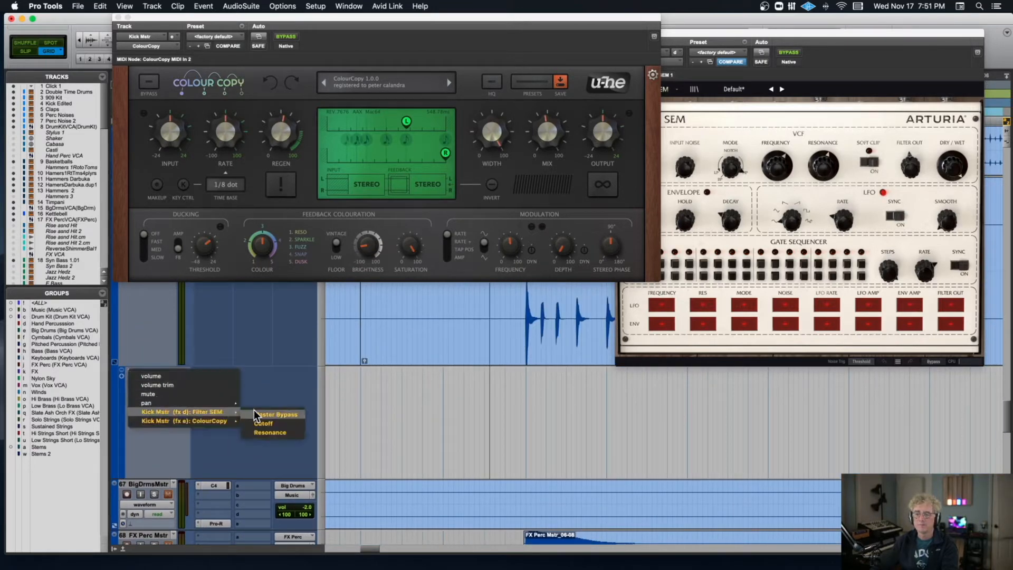
{"action": "left_click", "coordinate": [257, 413]}
{"action": "left_click", "coordinate": [122, 376]}
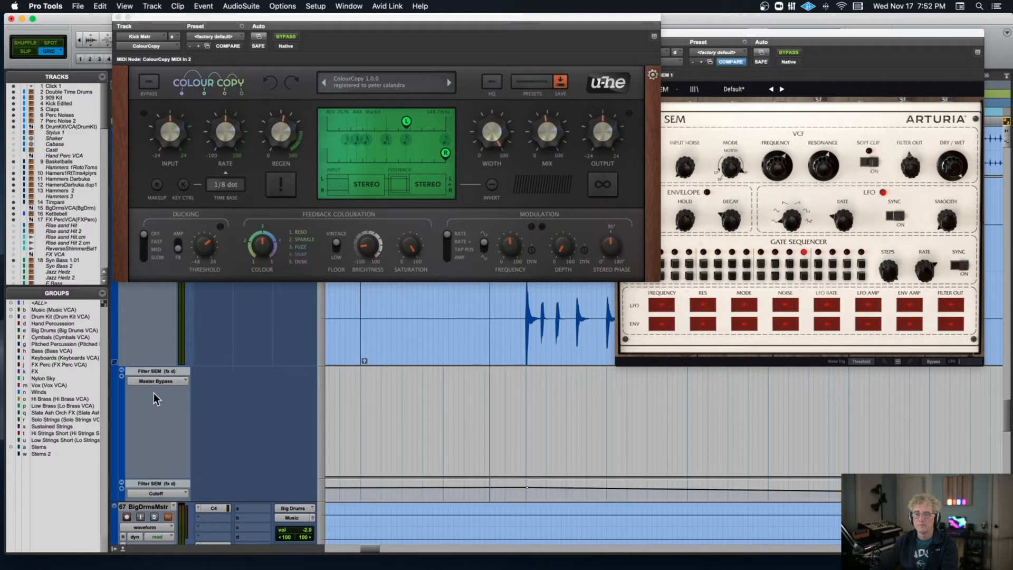
Add a Filter SEM Resonance lane under Cutoff and resize the lanes to inspect the automation curves.
{"action": "left_click", "coordinate": [152, 493]}
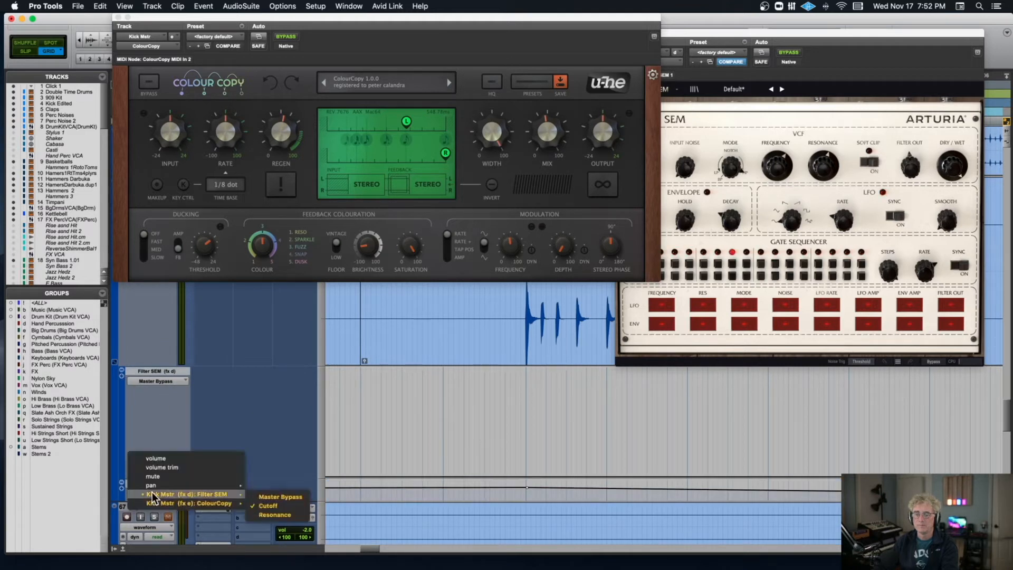
{"action": "left_click", "coordinate": [136, 406]}
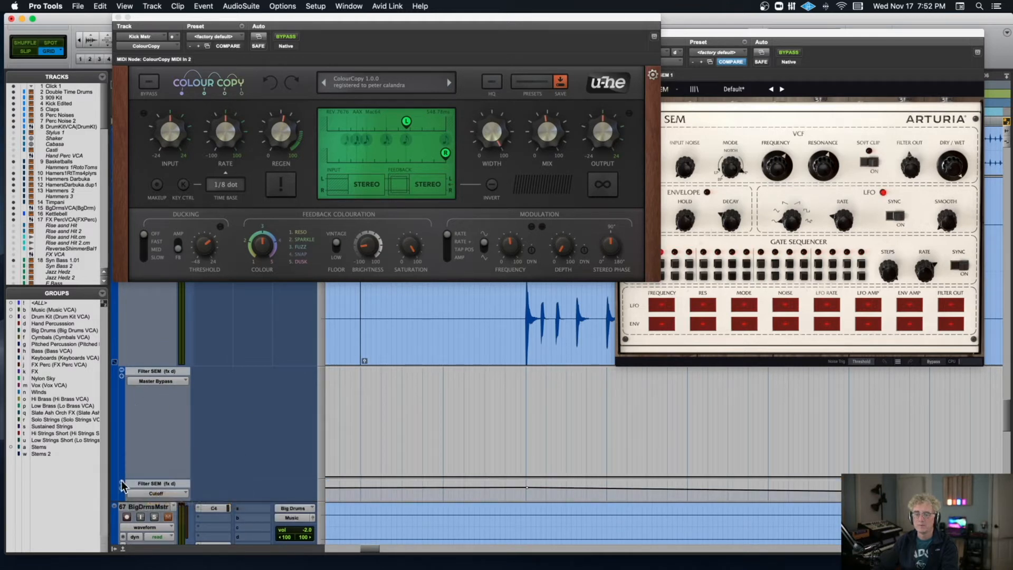
{"action": "left_click_drag", "start_coordinate": [163, 501], "coordinate": [164, 516]}
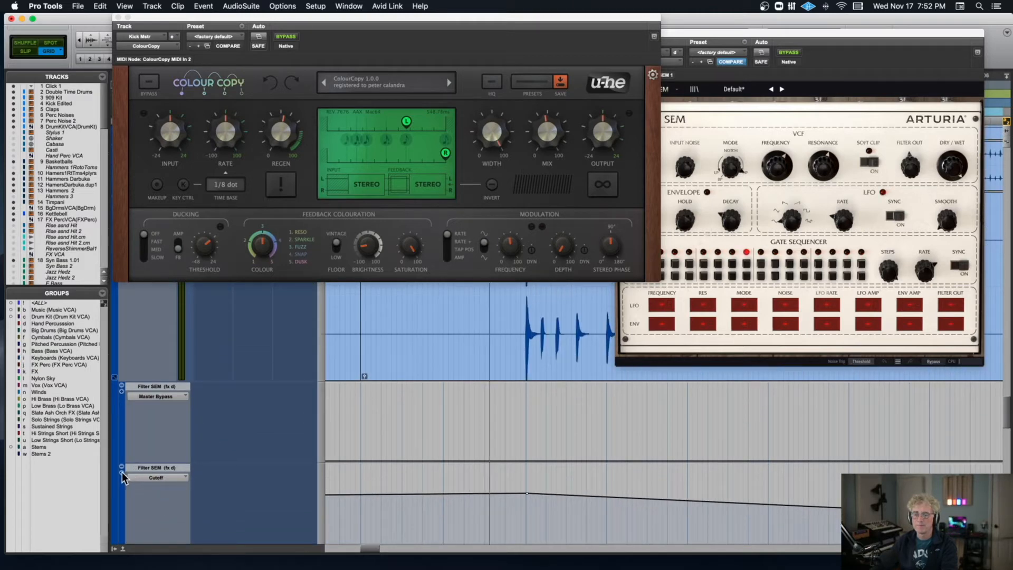
{"action": "scroll", "coordinate": [150, 471], "scroll_direction": "down", "scroll_amount": 5}
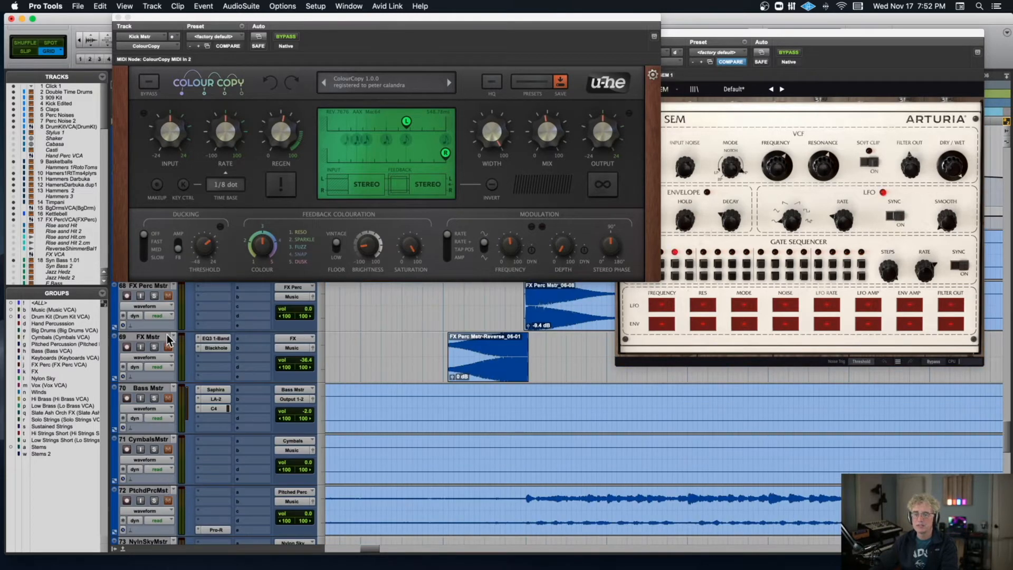
{"action": "scroll", "coordinate": [168, 338], "scroll_direction": "up", "scroll_amount": 5}
{"action": "left_click", "coordinate": [148, 490]}
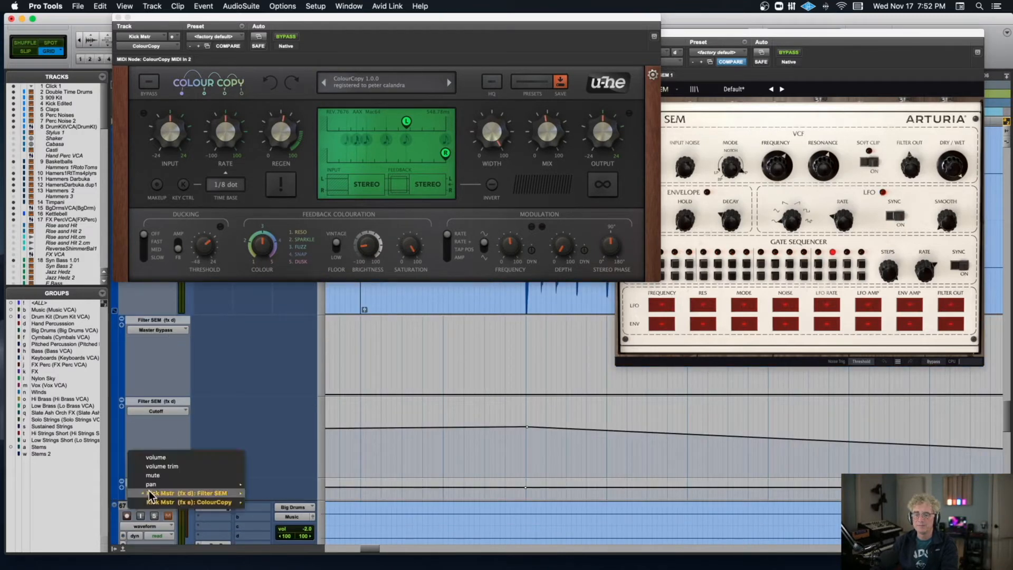
{"action": "mouse_move", "coordinate": [149, 491]}
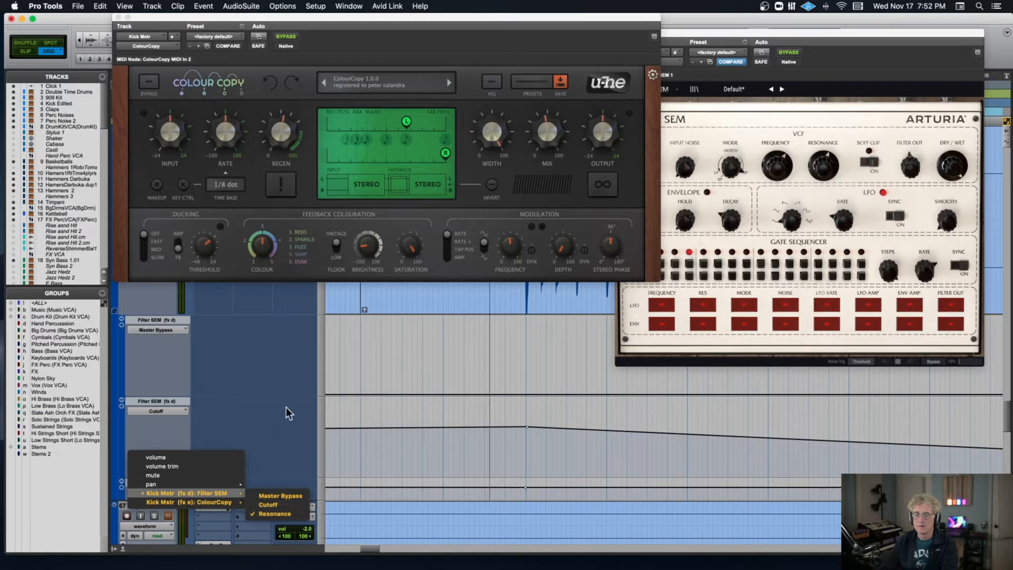
{"action": "left_click", "coordinate": [295, 388]}
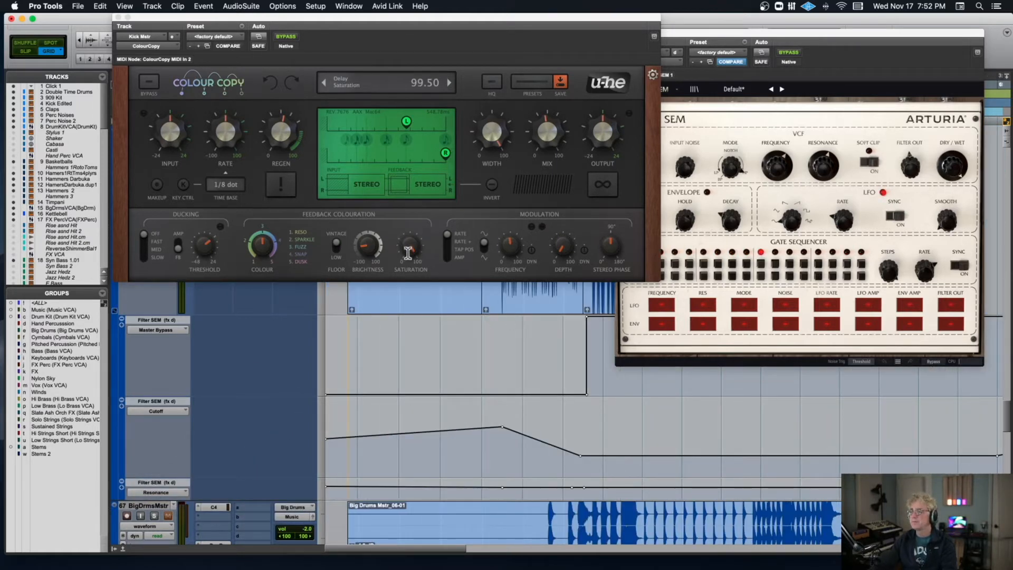
Close ColourCopy, move Filter SEM clear of the kick waveform, and briefly audition Kick Mstr from 14|1|480.
{"action": "left_click", "coordinate": [117, 18]}
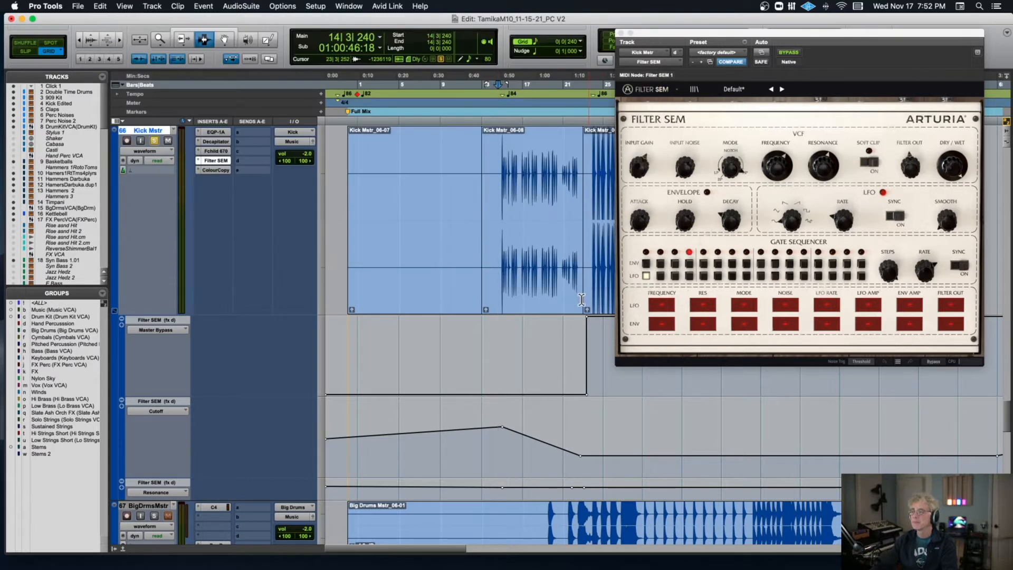
{"action": "left_click_drag", "start_coordinate": [709, 32], "coordinate": [148, 53]}
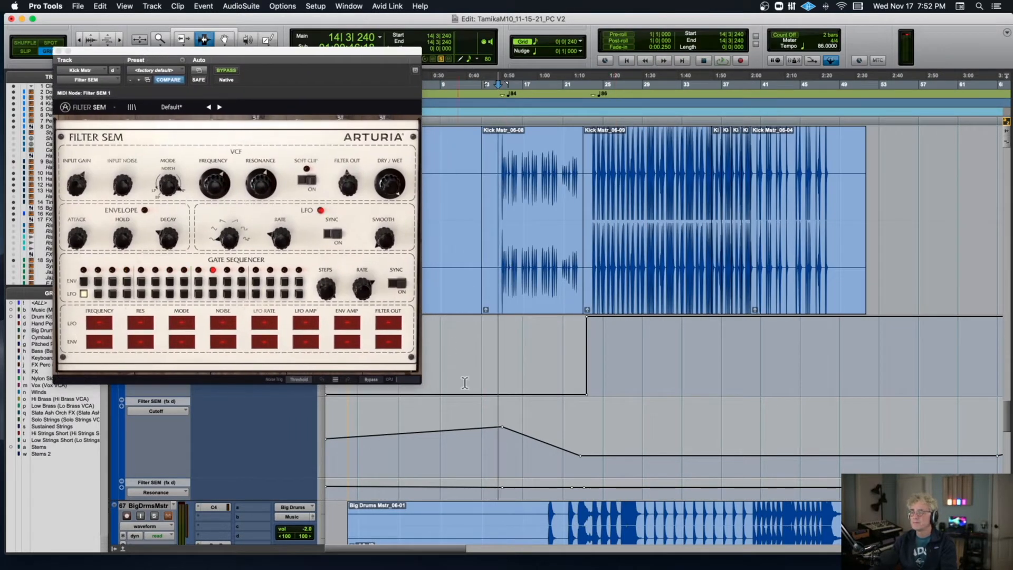
{"action": "left_click", "coordinate": [493, 485]}
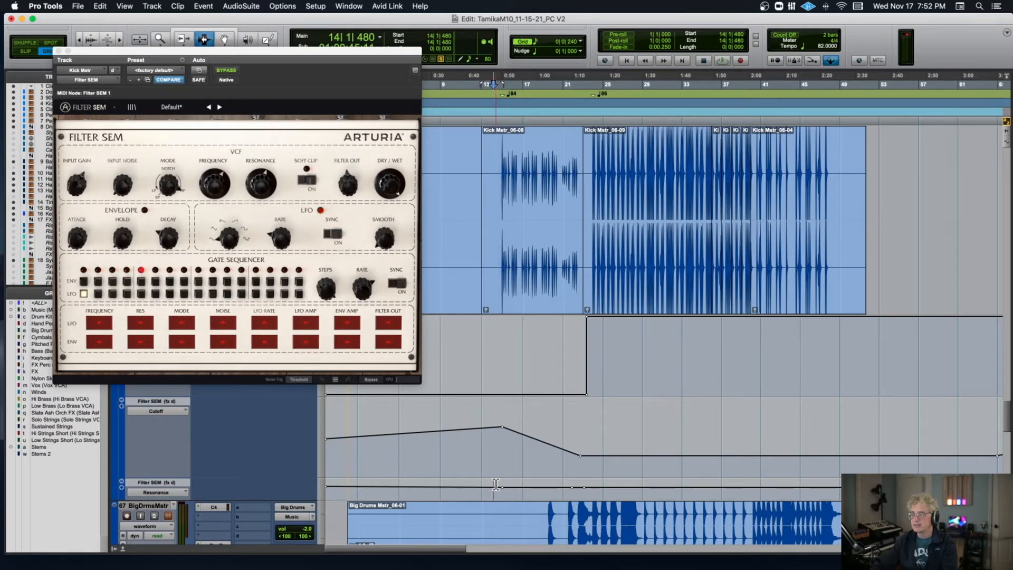
{"action": "key", "text": "space"}
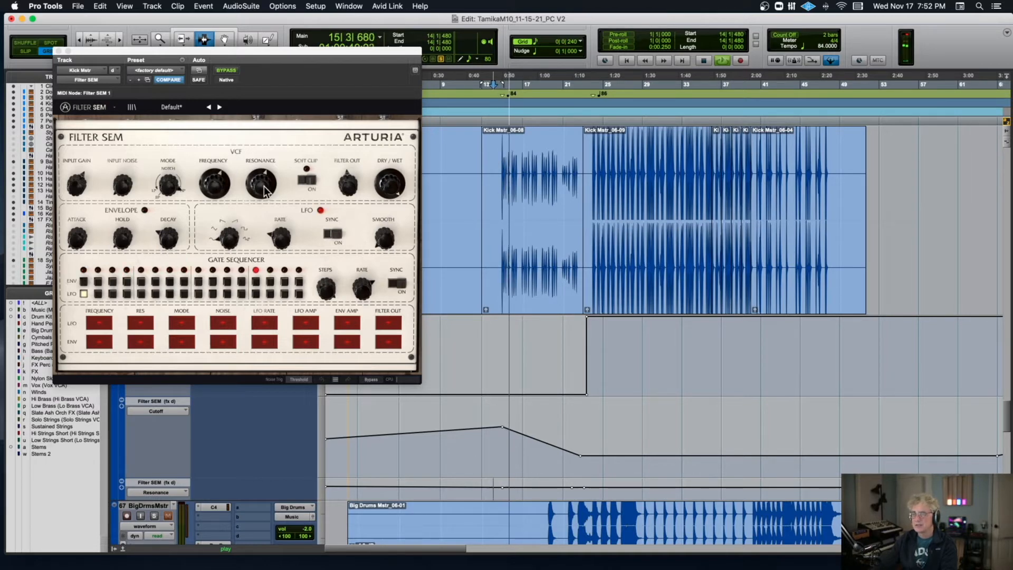
{"action": "key", "text": "space"}
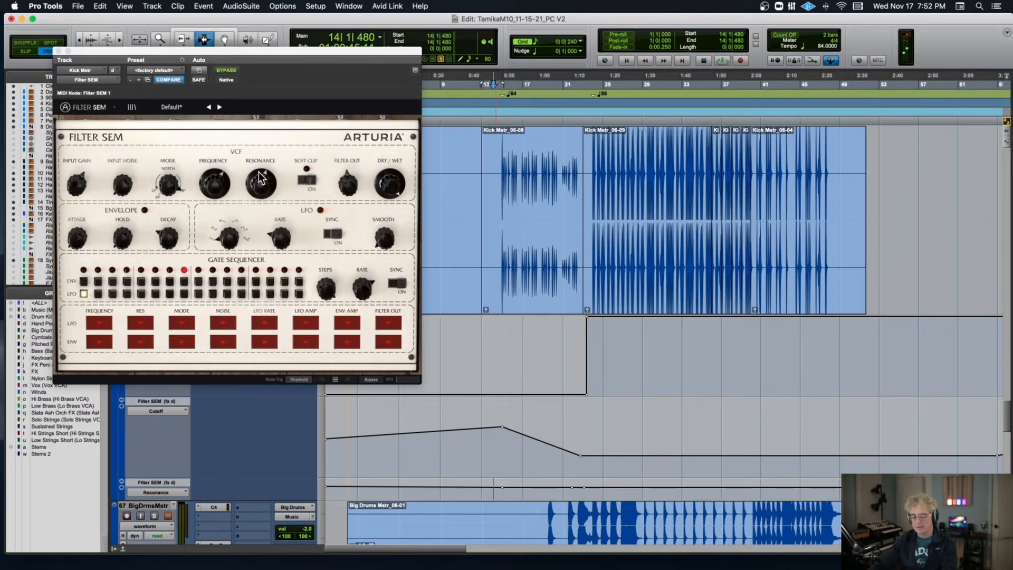
Audition Kick Mstr from 14|3|480 into bar 24, checking Filter SEM's cutoff sweep and master bypass.
{"action": "key", "text": "t"}
{"action": "key", "text": "t"}
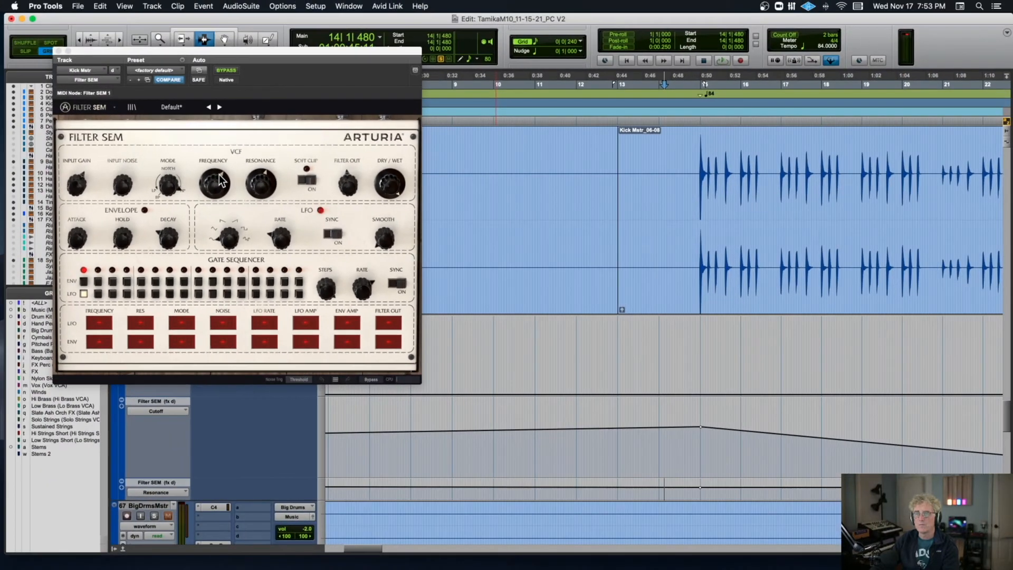
{"action": "left_click", "coordinate": [686, 242]}
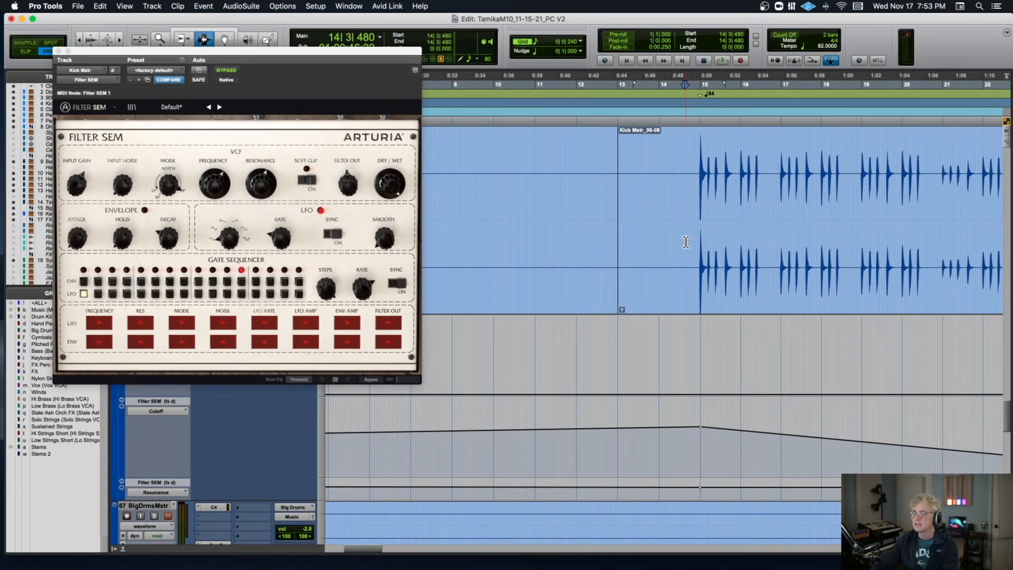
{"action": "key", "text": "space"}
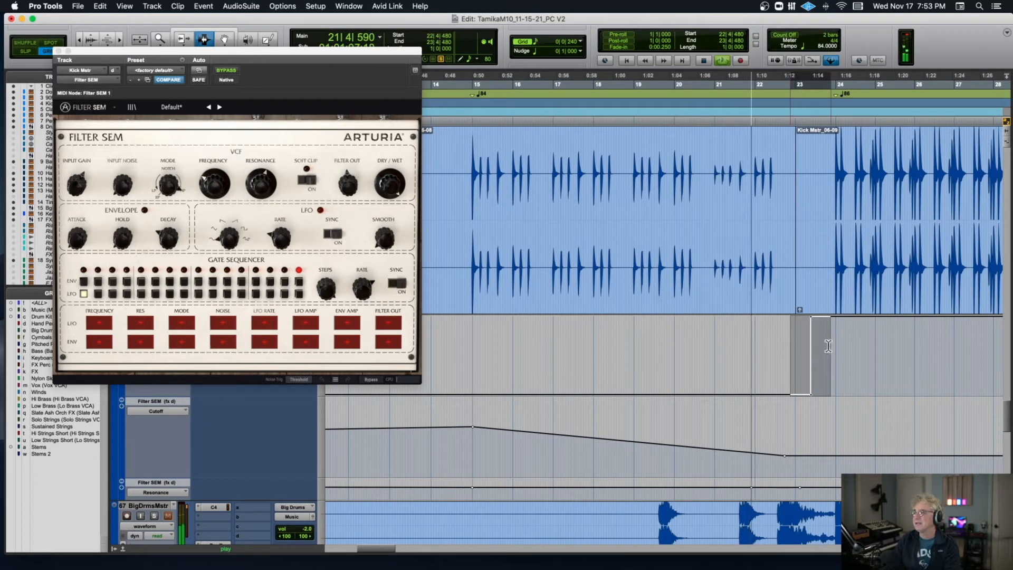
{"action": "left_click", "coordinate": [226, 72]}
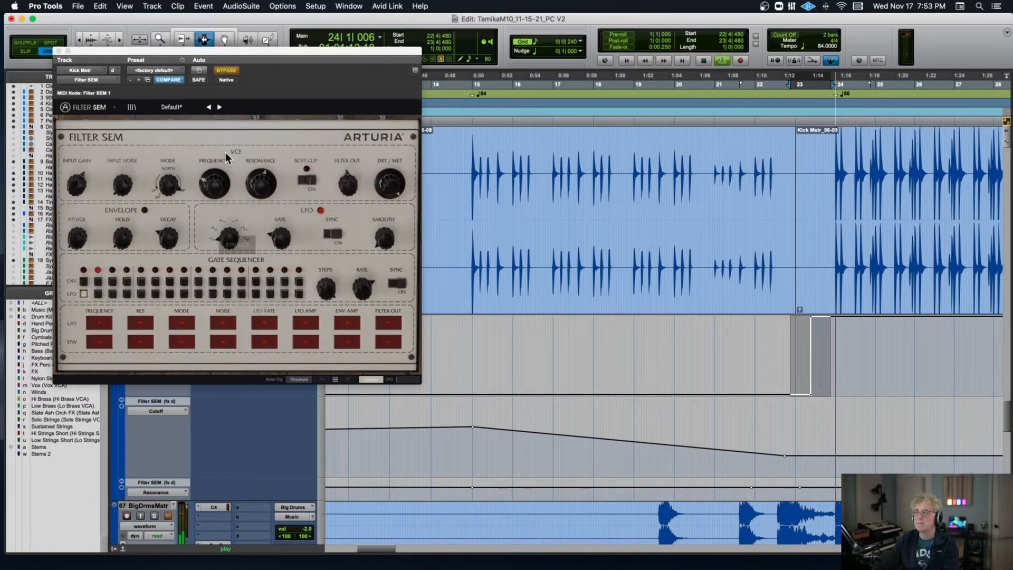
{"action": "key", "text": "space"}
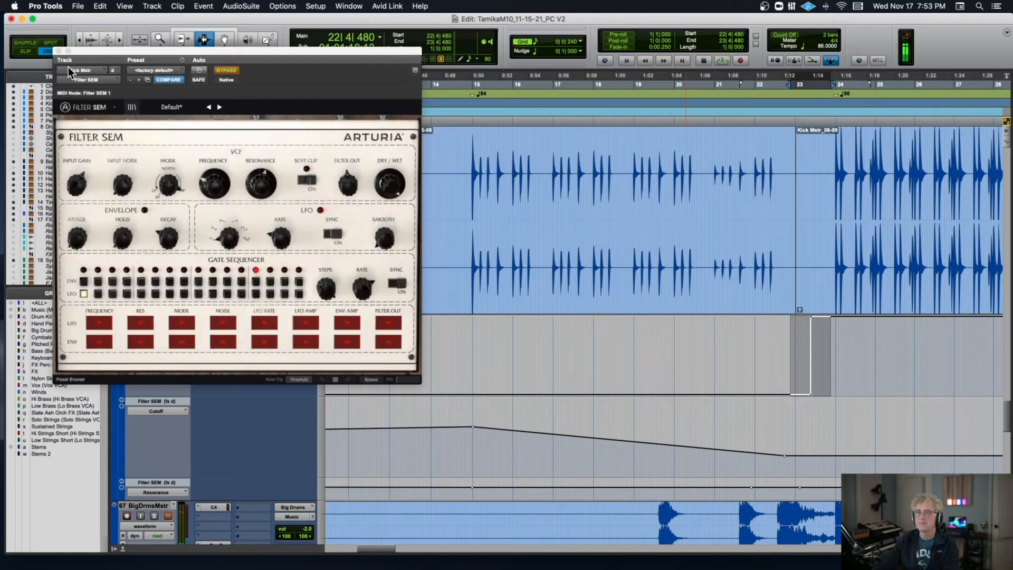
Close Filter SEM and remove the Master Bypass and Cutoff automation lanes from under Kick Mstr.
{"action": "left_click", "coordinate": [58, 51]}
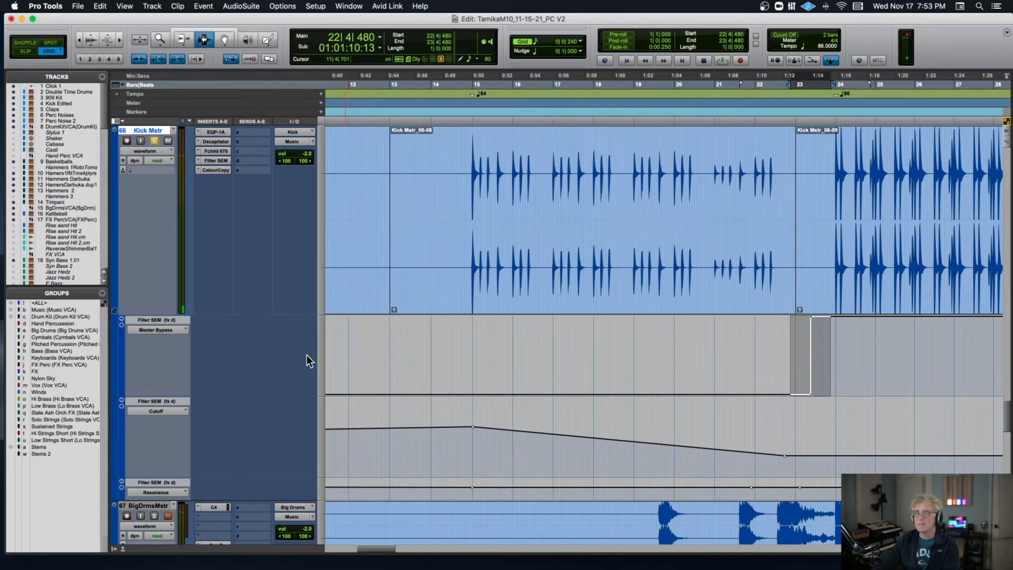
{"action": "left_click", "coordinate": [121, 324]}
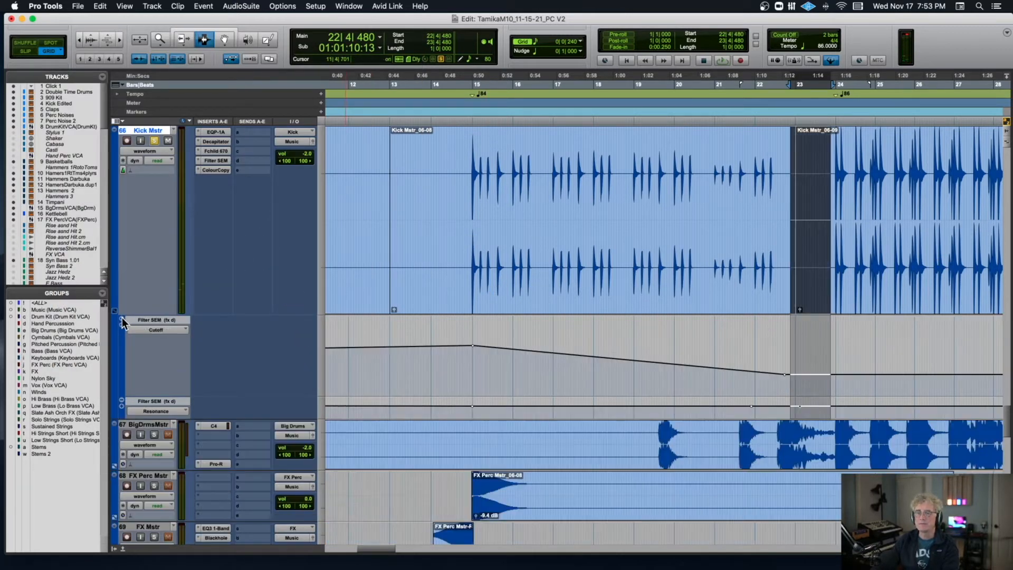
{"action": "left_click", "coordinate": [121, 320]}
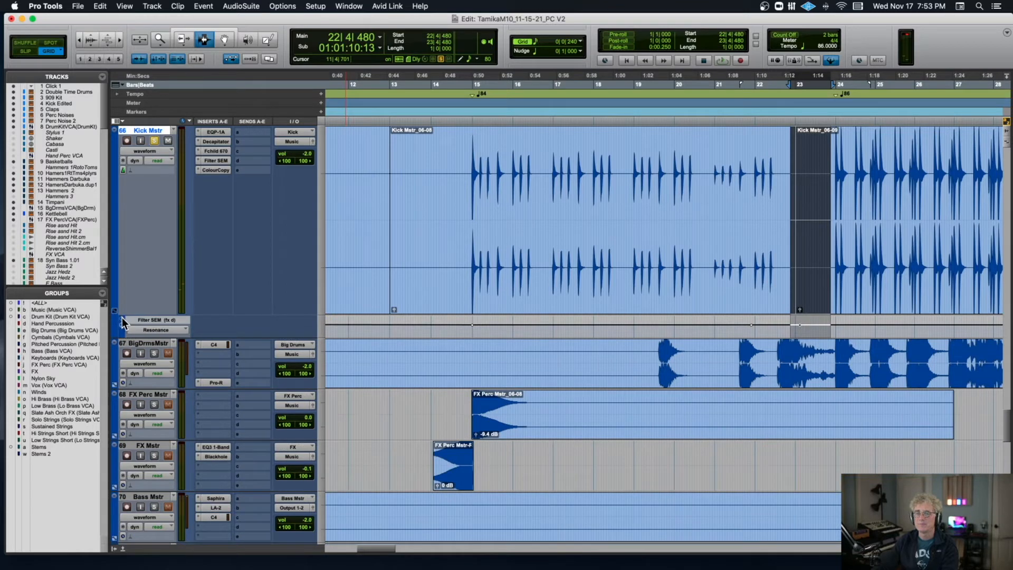
Open the ColourCopy insert on Kick Mstr and switch the track view to ColourCopy Master Bypass automation.
{"action": "left_click", "coordinate": [210, 169]}
{"action": "left_click_drag", "start_coordinate": [293, 33], "coordinate": [574, 35]}
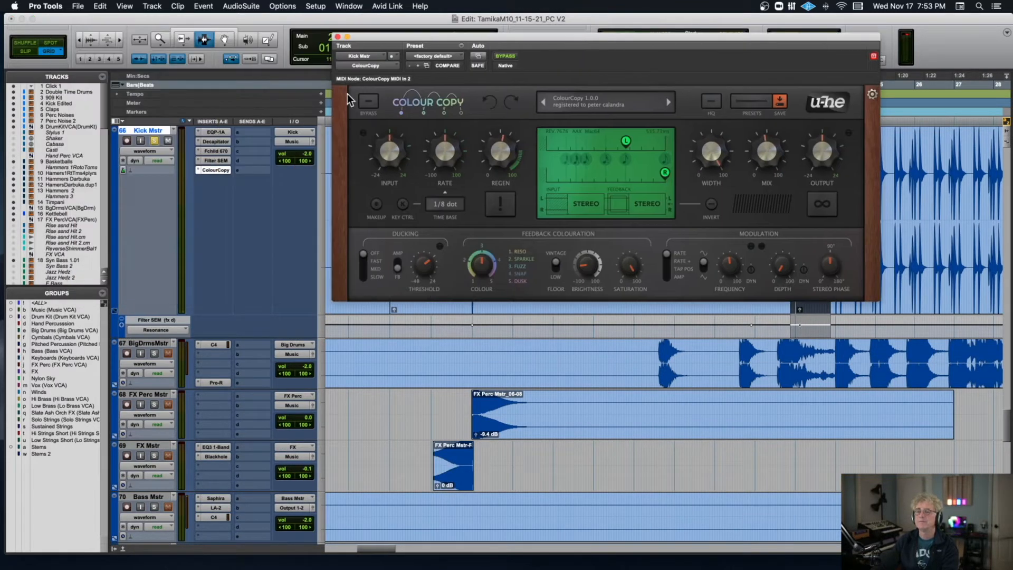
{"action": "left_click", "coordinate": [164, 150]}
{"action": "mouse_move", "coordinate": [172, 211]}
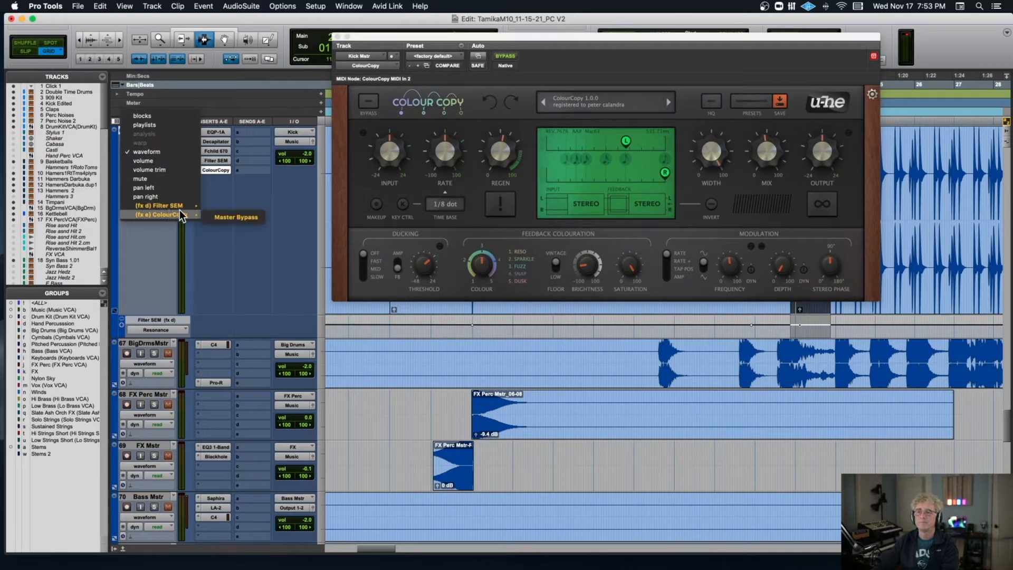
{"action": "left_click", "coordinate": [231, 215]}
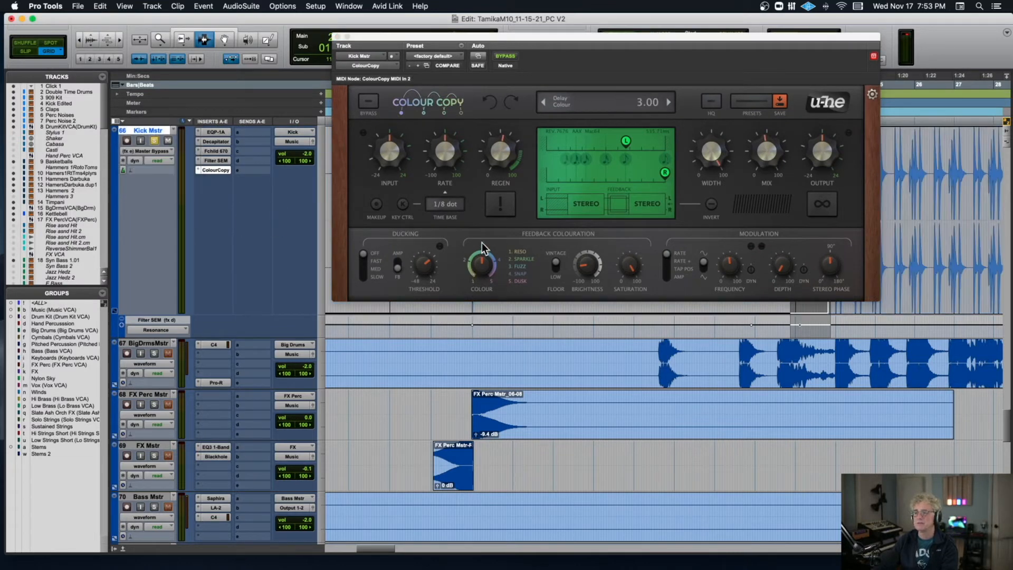
Hide the remaining Resonance lane and move ColourCopy off the bypass automation to examine its left and right delay taps.
{"action": "left_click", "coordinate": [114, 314]}
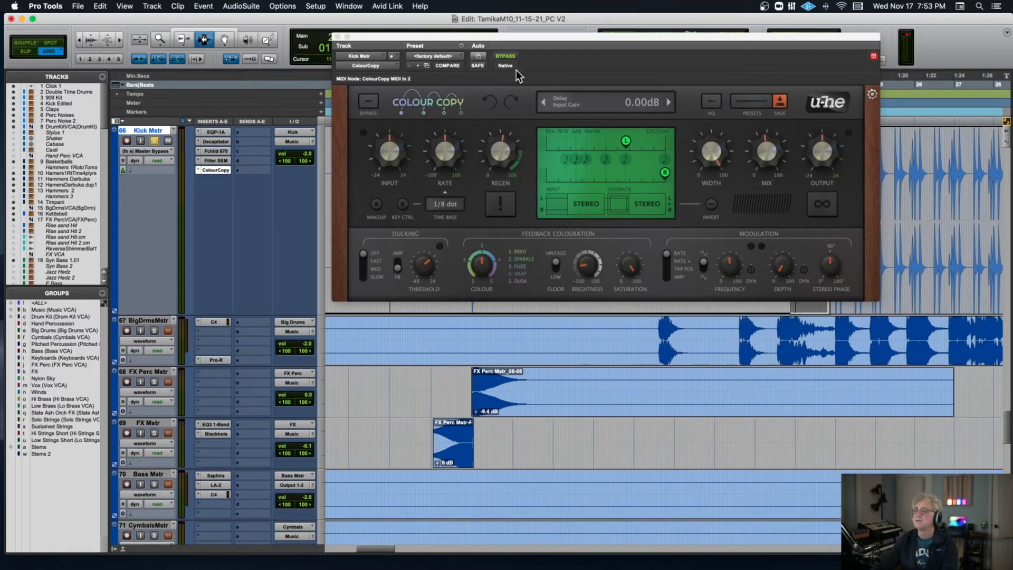
{"action": "left_click_drag", "start_coordinate": [534, 42], "coordinate": [250, 60]}
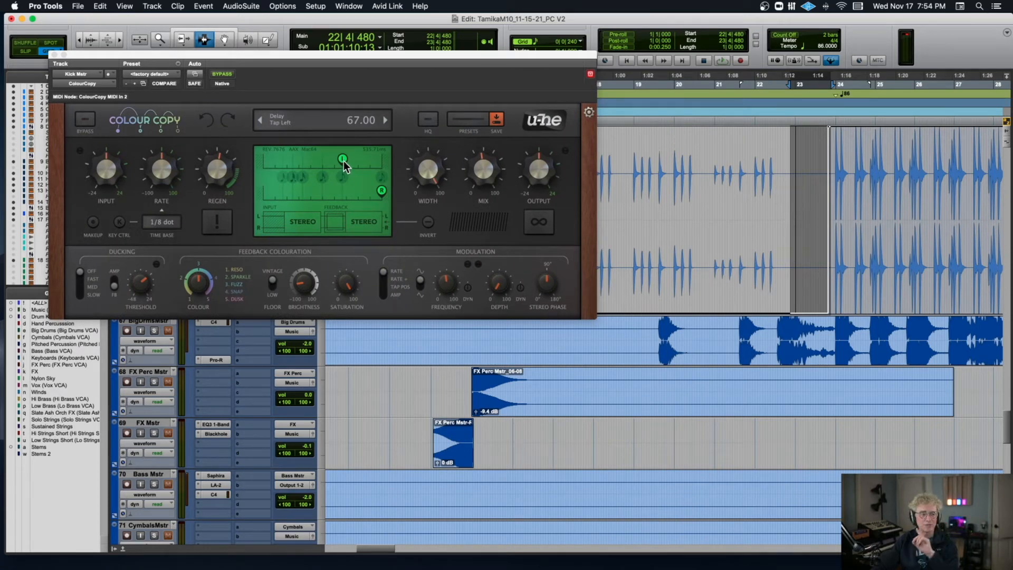
{"action": "mouse_move", "coordinate": [384, 197]}
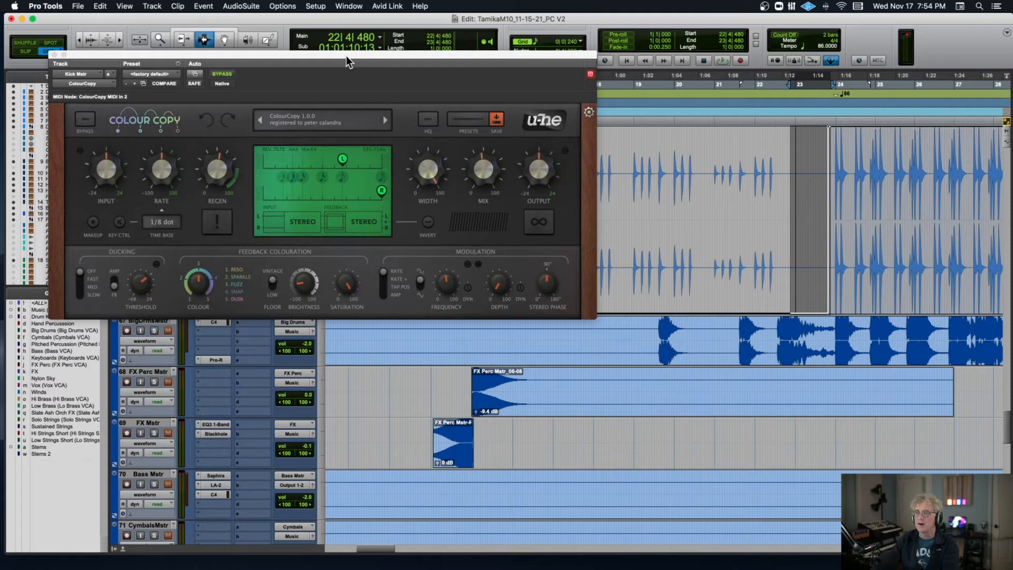
{"action": "left_click", "coordinate": [346, 58]}
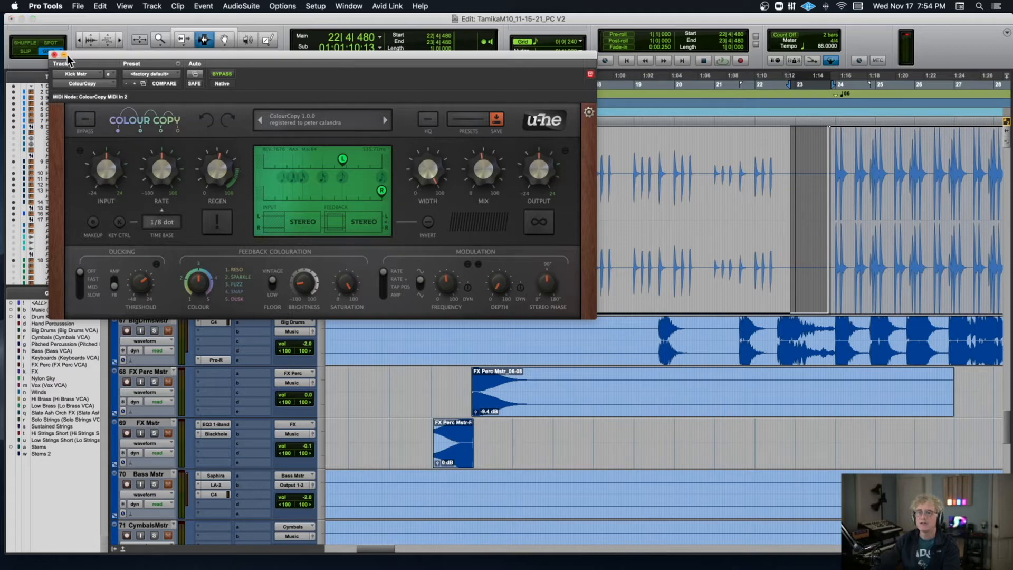
Audition soloed Kick Mstr from 14|4|480, comparing ColourCopy bypassed and active.
{"action": "left_click_drag", "start_coordinate": [524, 63], "coordinate": [616, 285]}
{"action": "left_click", "coordinate": [467, 181]}
{"action": "key", "text": "space"}
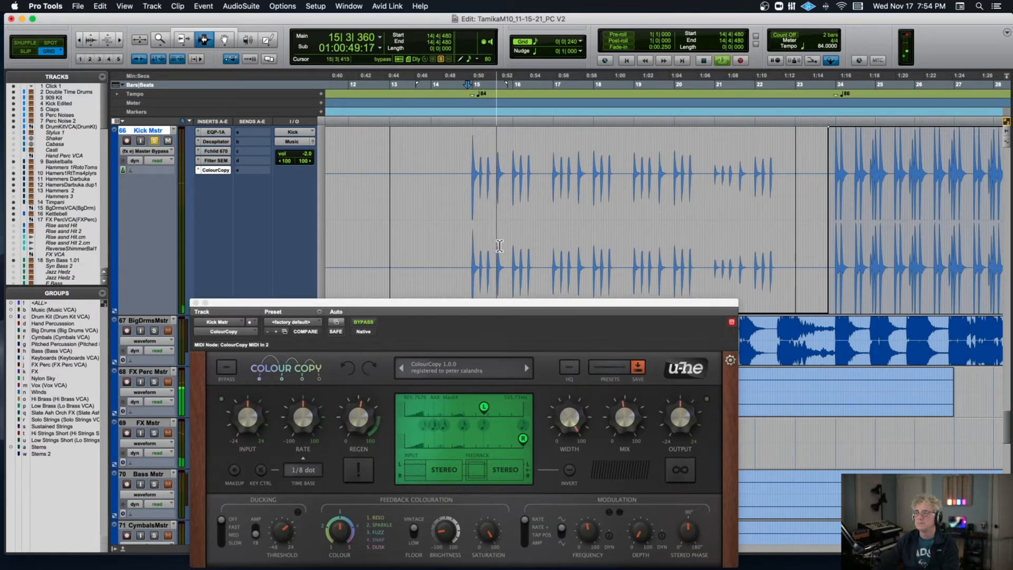
{"action": "left_click_drag", "start_coordinate": [486, 302], "coordinate": [465, 115]}
{"action": "left_click", "coordinate": [343, 133]}
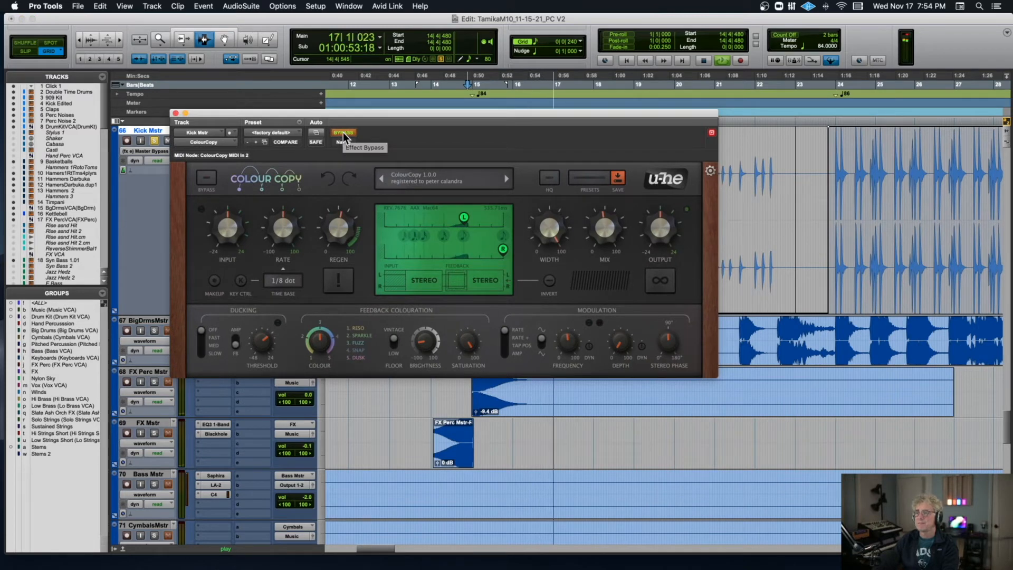
{"action": "left_click", "coordinate": [343, 133]}
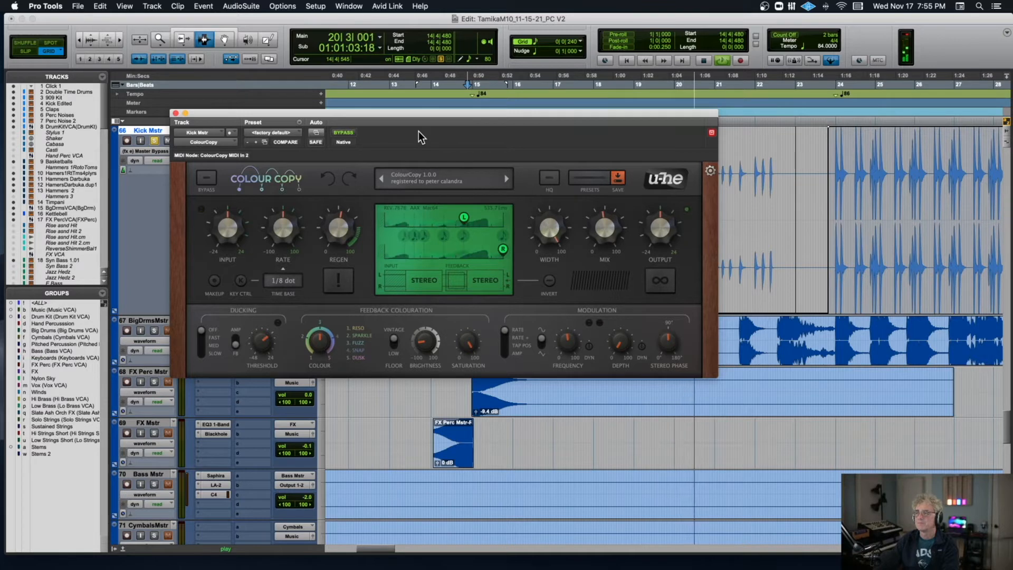
Audition Kick Mstr from 23|2|240 into bar 24, watching ColourCopy's bypass state.
{"action": "left_click_drag", "start_coordinate": [706, 113], "coordinate": [649, 111]}
{"action": "left_click_drag", "start_coordinate": [817, 179], "coordinate": [878, 180]}
{"action": "left_click", "coordinate": [808, 188]}
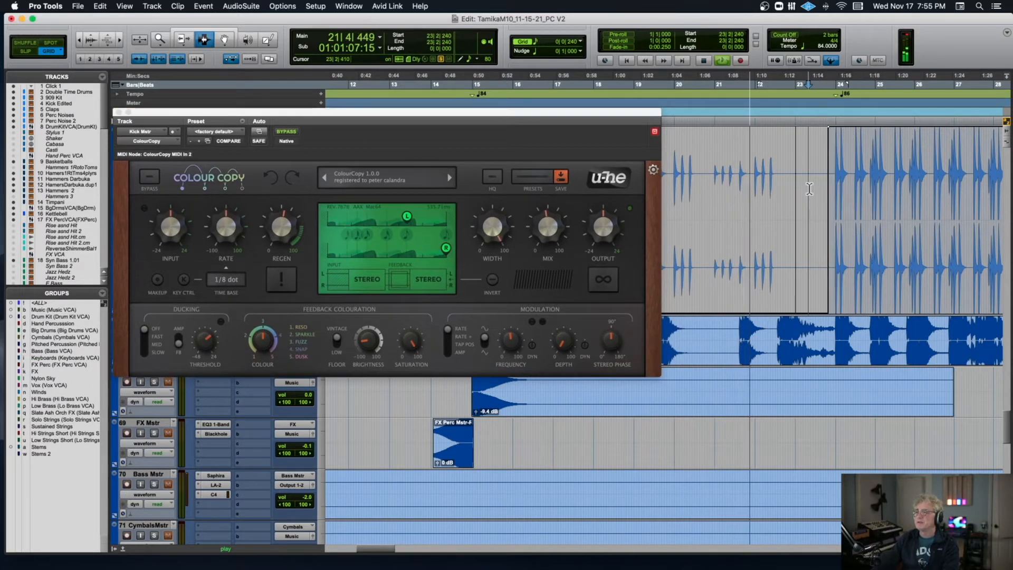
{"action": "left_click", "coordinate": [283, 136]}
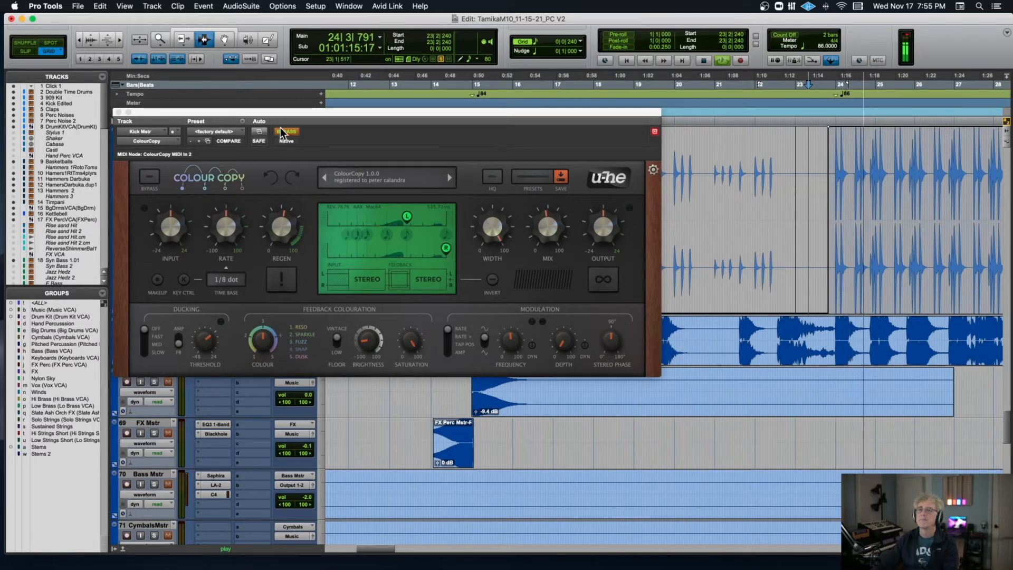
{"action": "key", "text": "space"}
Close ColourCopy and switch Kick Mstr's track view back to waveform.
{"action": "left_click", "coordinate": [118, 112]}
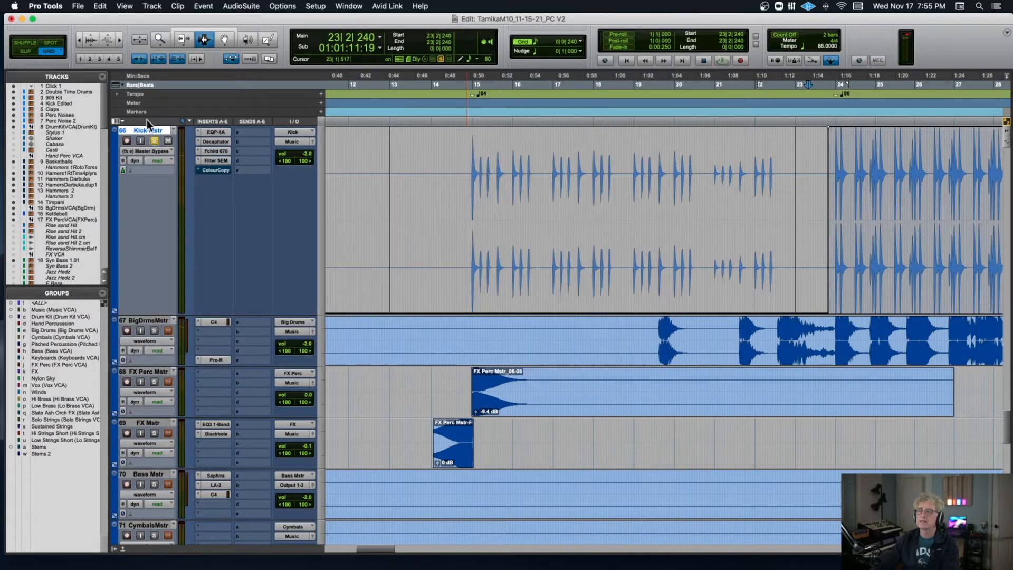
{"action": "left_click", "coordinate": [154, 150]}
{"action": "left_click", "coordinate": [170, 99]}
Unsolo Kick Mstr and play the full mix from 14|2|720 into bar 23.
{"action": "left_click", "coordinate": [362, 263]}
{"action": "left_click", "coordinate": [449, 250]}
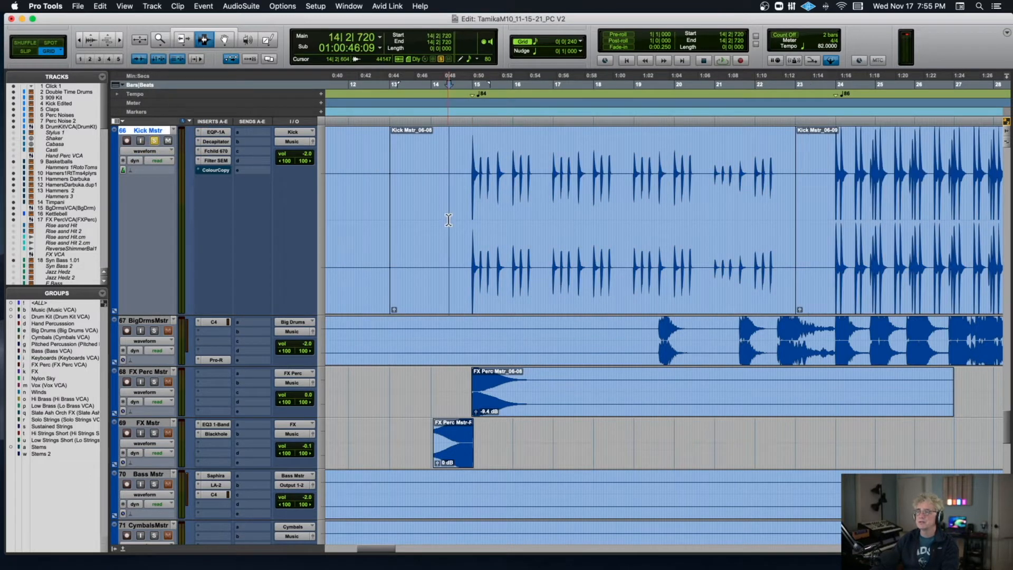
{"action": "key", "text": "space"}
{"action": "key", "text": "space"}
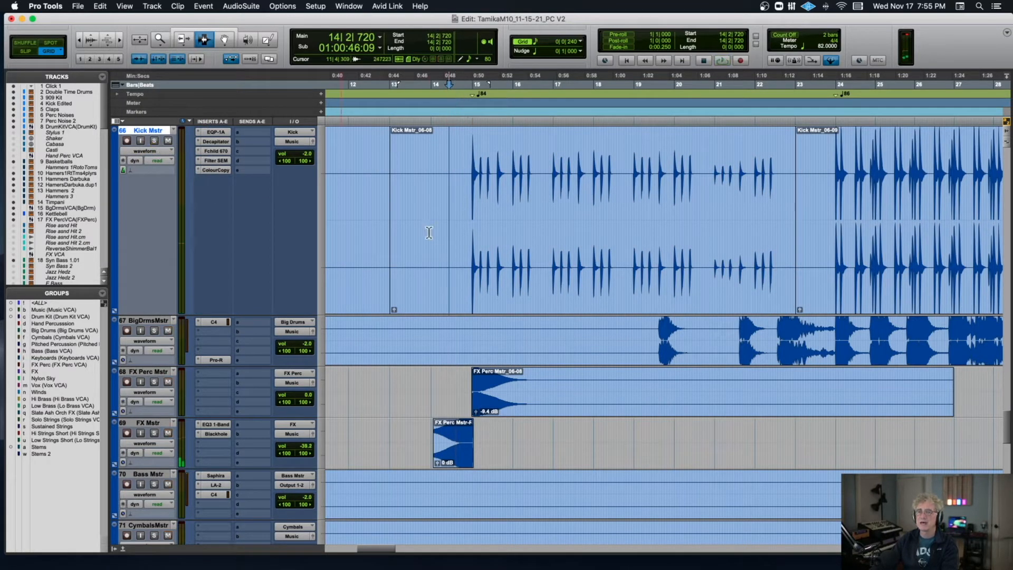
{"action": "key", "text": "space"}
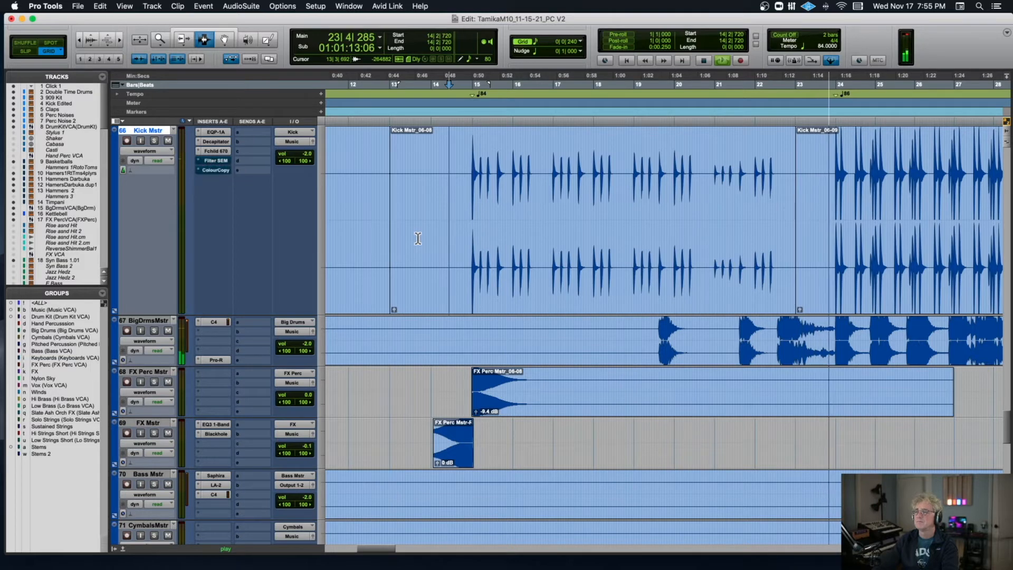
{"action": "key", "text": "space"}
Zoom in on Drum KitMstr around 18|3|720 and solo both Drum KitMstr and 2X Drums.
{"action": "scroll", "coordinate": [459, 255], "scroll_direction": "up", "scroll_amount": 5}
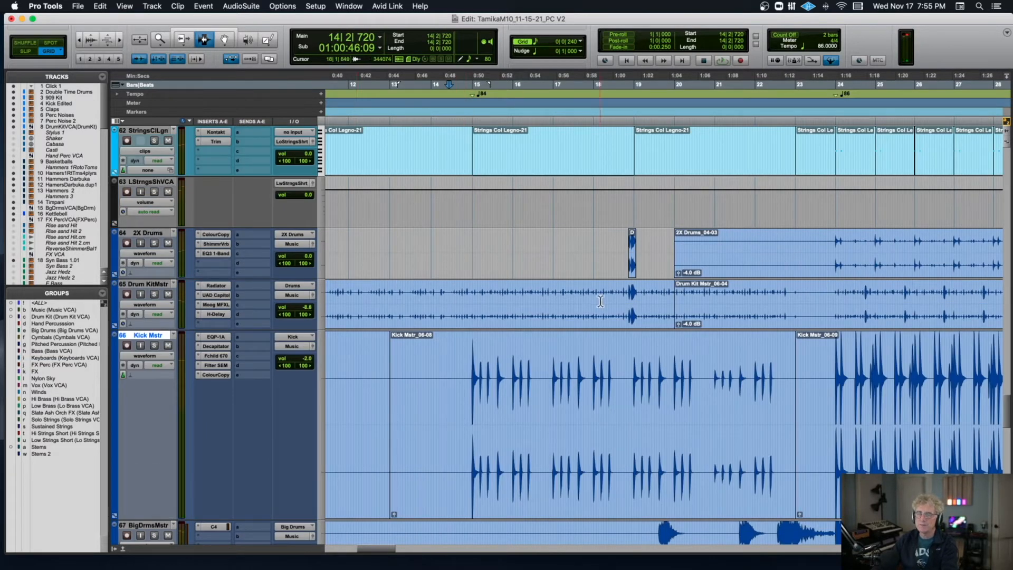
{"action": "left_click", "coordinate": [625, 302]}
{"action": "key", "text": "t"}
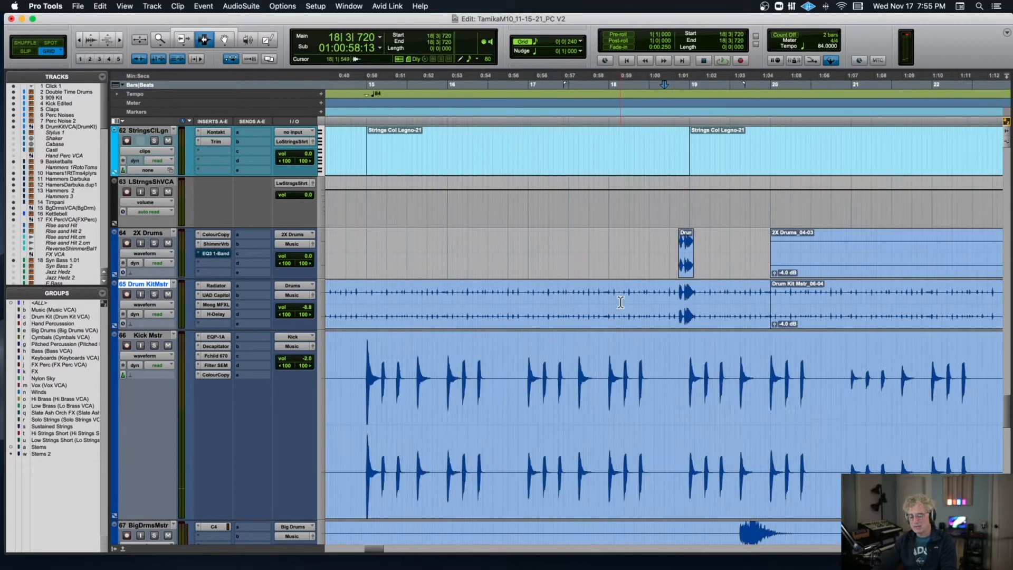
{"action": "key", "text": "t"}
{"action": "key", "text": "t"}
{"action": "left_click", "coordinate": [154, 294]}
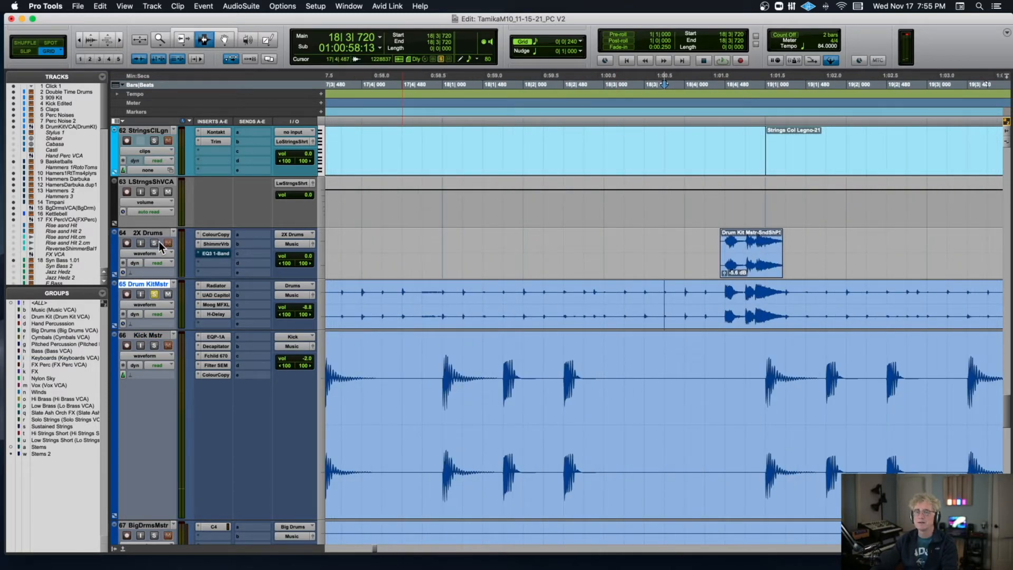
{"action": "left_click_drag", "start_coordinate": [605, 278], "coordinate": [791, 308]}
{"action": "left_click", "coordinate": [584, 272]}
{"action": "left_click", "coordinate": [519, 295]}
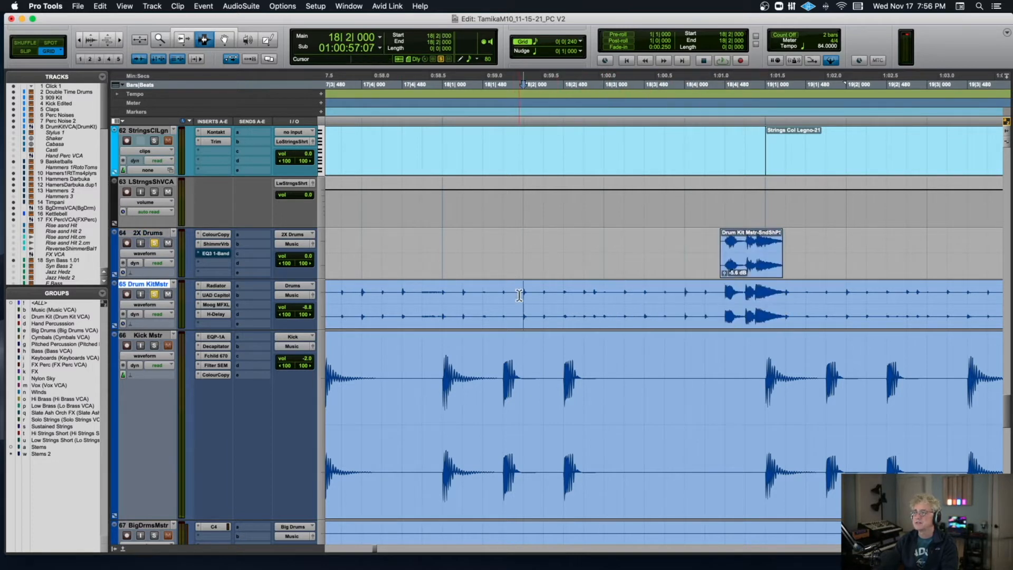
Highlight the short 2X Drums clip at 18|4|480 and audition both soloed drum tracks from 18|1|480.
{"action": "left_click_drag", "start_coordinate": [721, 254], "coordinate": [803, 248]}
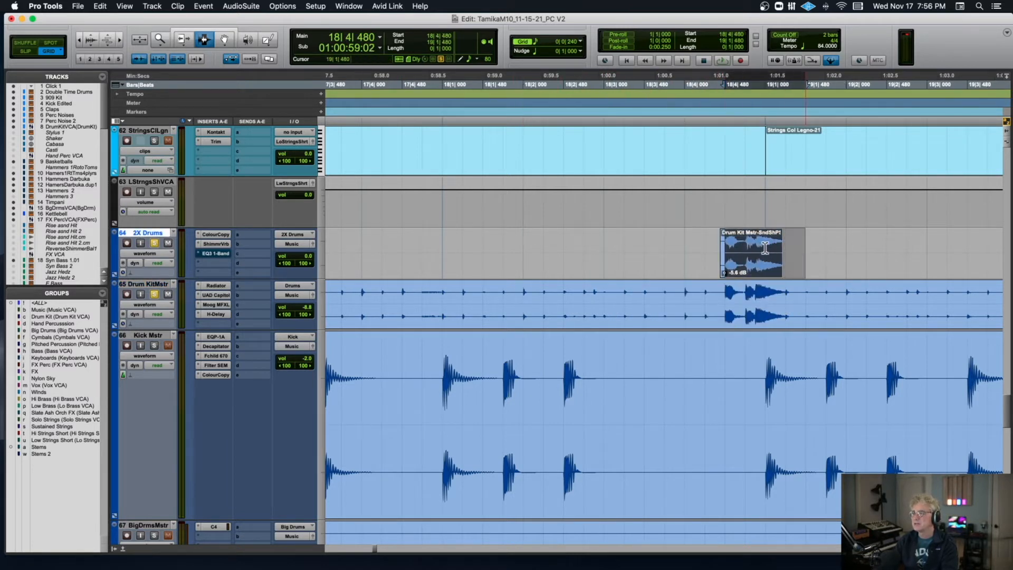
{"action": "left_click", "coordinate": [583, 265]}
{"action": "left_click", "coordinate": [491, 261]}
{"action": "key", "text": "space"}
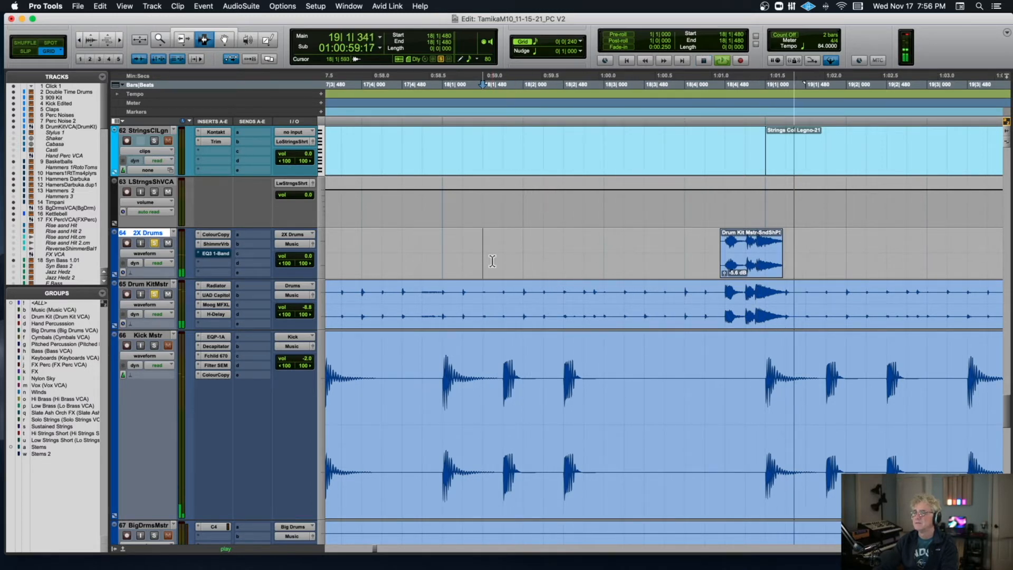
{"action": "key", "text": "space"}
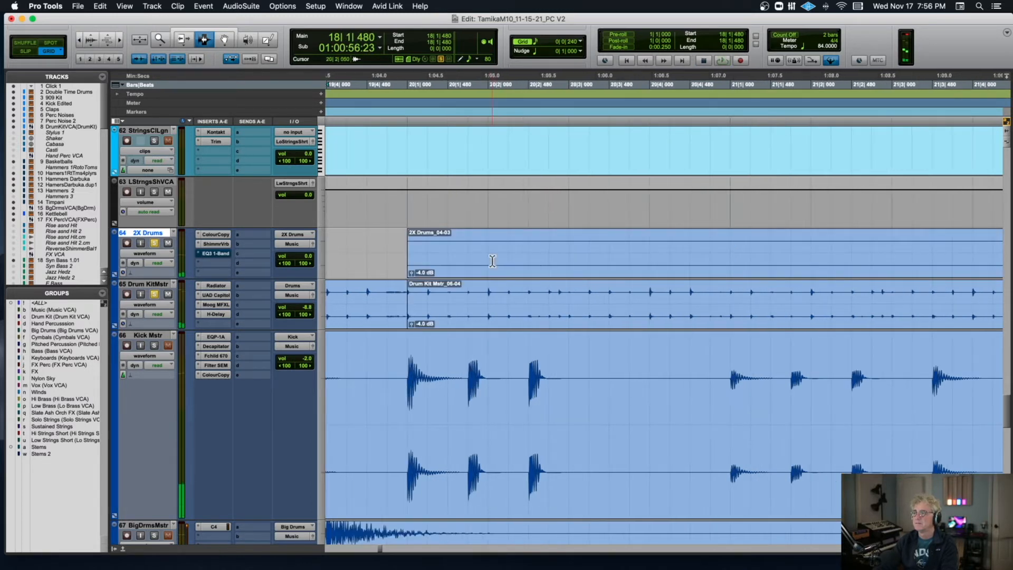
Unsolo 2X Drums and audition Drum KitMstr alone from 18|3|000.
{"action": "scroll", "coordinate": [498, 258], "scroll_direction": "down", "scroll_amount": 1}
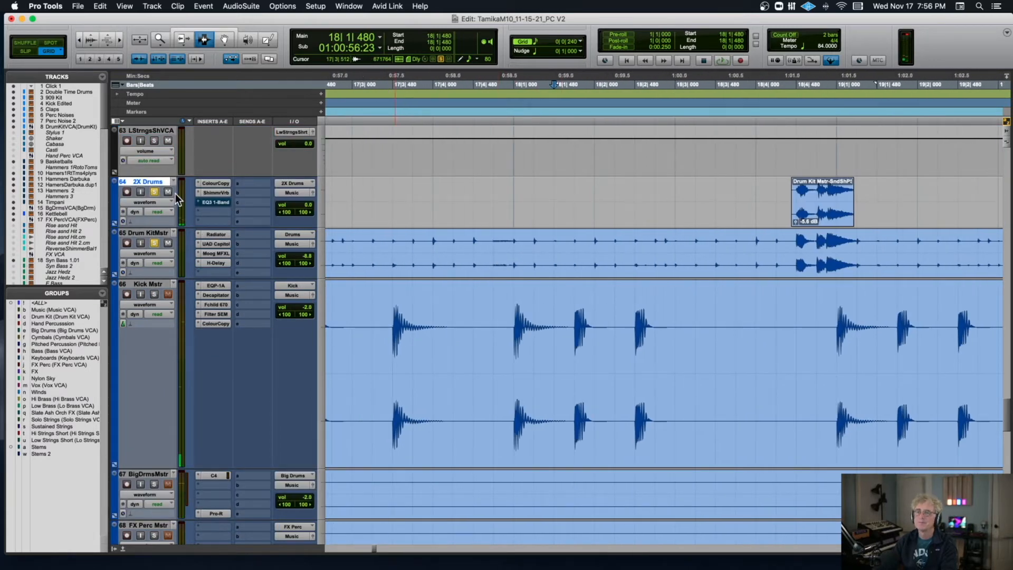
{"action": "left_click", "coordinate": [676, 252]}
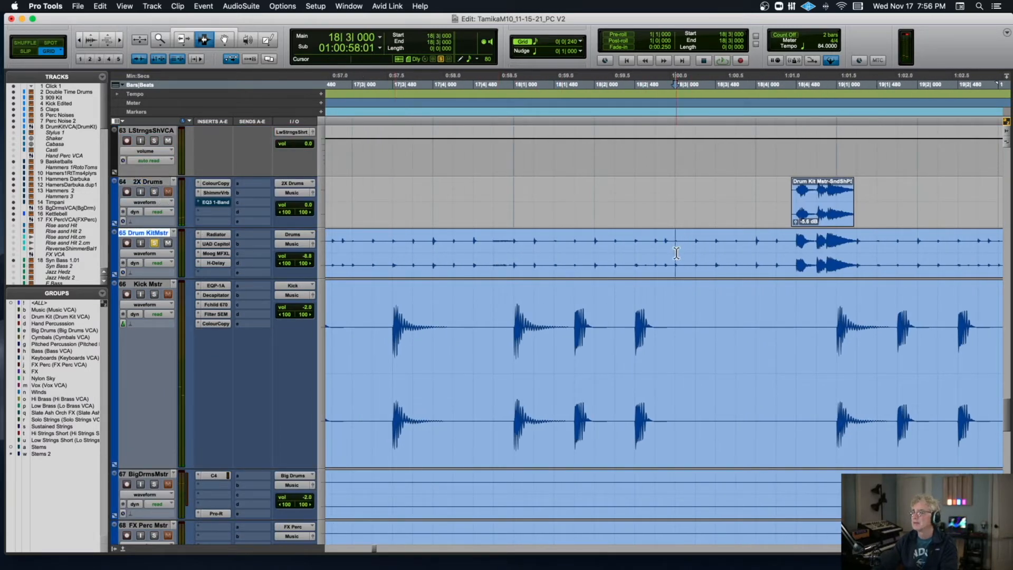
{"action": "key", "text": "space"}
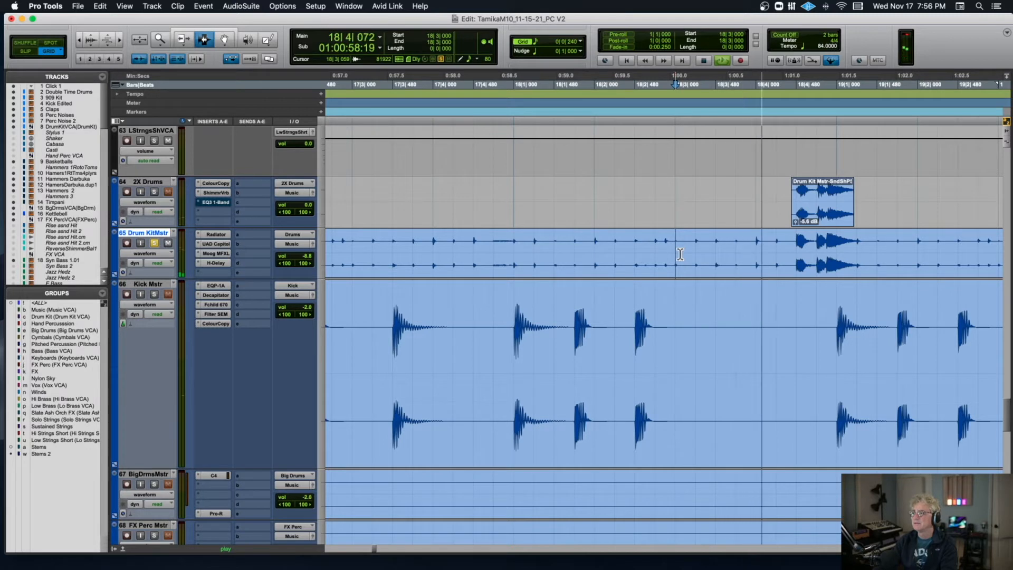
{"action": "key", "text": "space"}
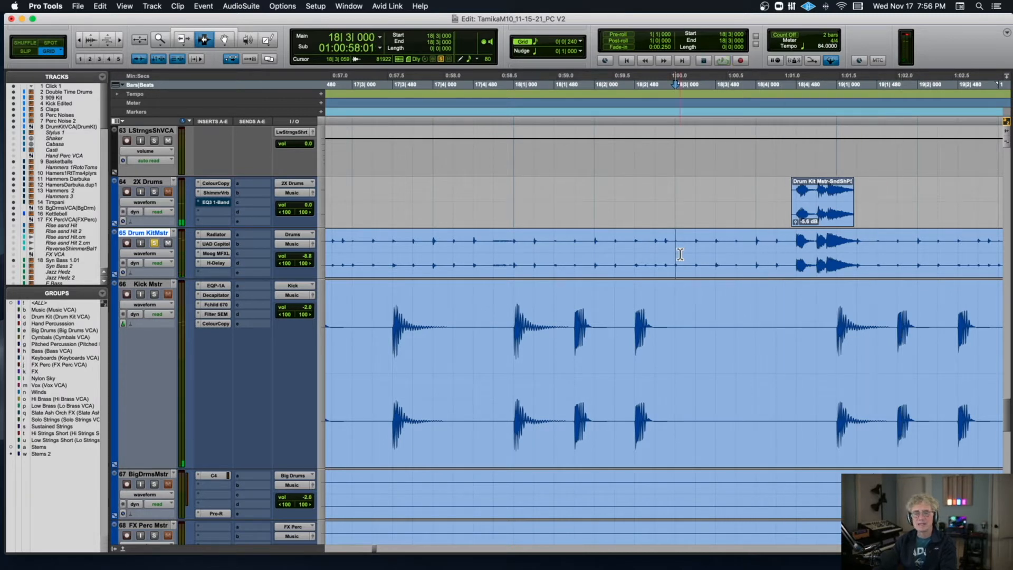
Unsolo Drum KitMstr, mute 2X Drums and play the mix from 18|1|240 through the drum fill.
{"action": "left_click", "coordinate": [155, 243]}
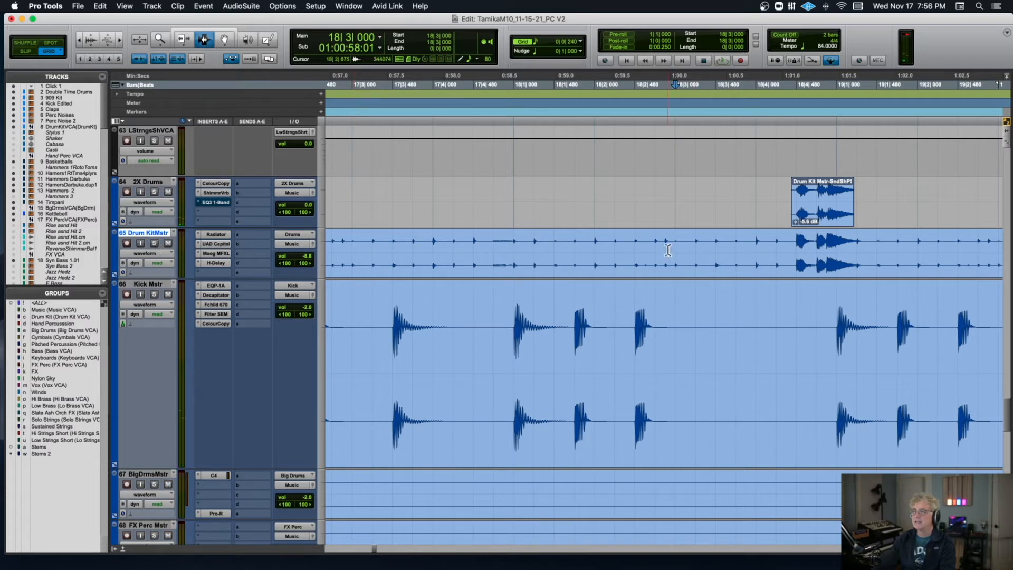
{"action": "left_click", "coordinate": [168, 193]}
{"action": "left_click", "coordinate": [631, 245]}
{"action": "left_click_drag", "start_coordinate": [759, 208], "coordinate": [868, 199]}
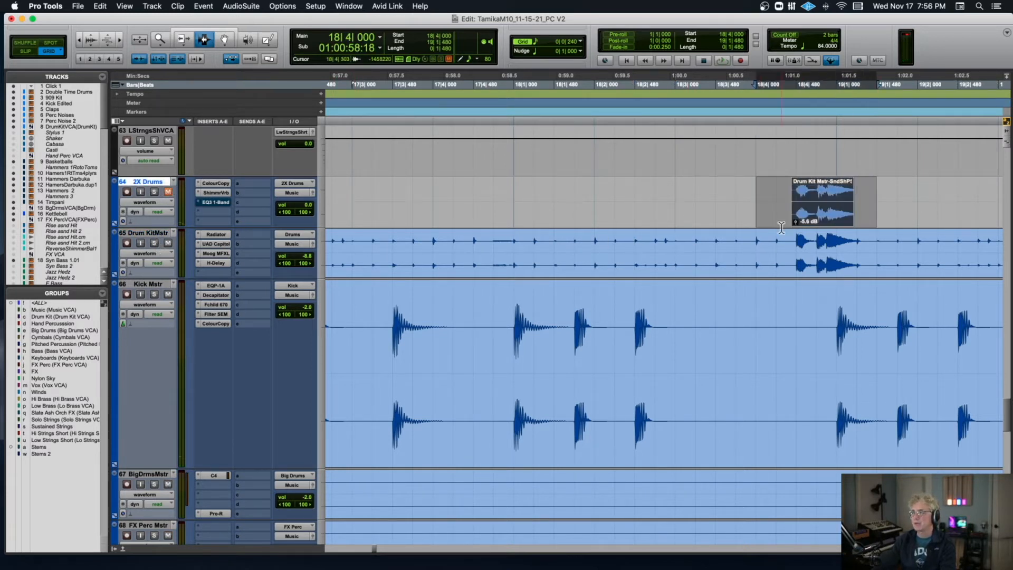
{"action": "left_click", "coordinate": [678, 250]}
{"action": "left_click", "coordinate": [544, 264]}
{"action": "key", "text": "space"}
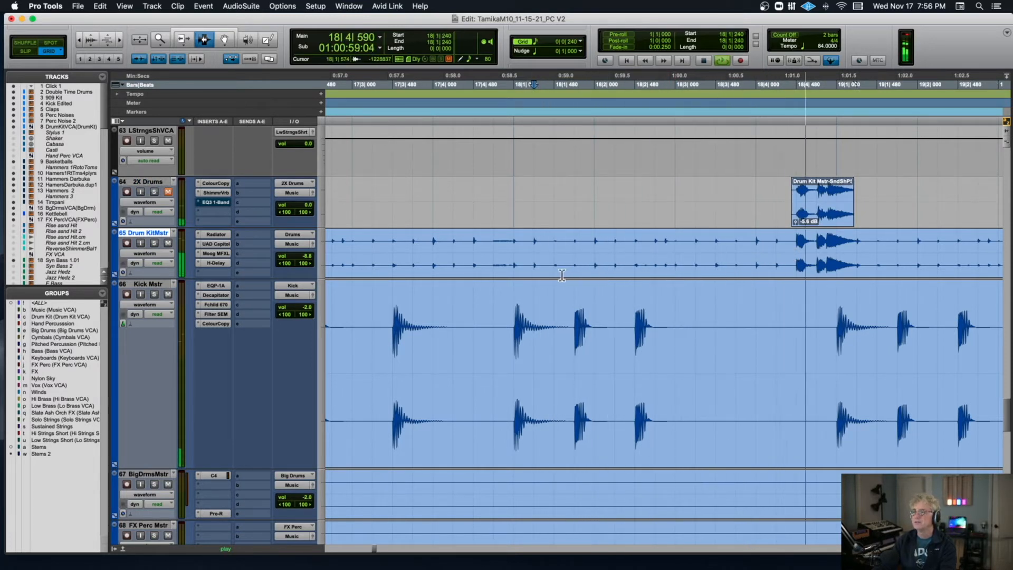
{"action": "key", "text": "space"}
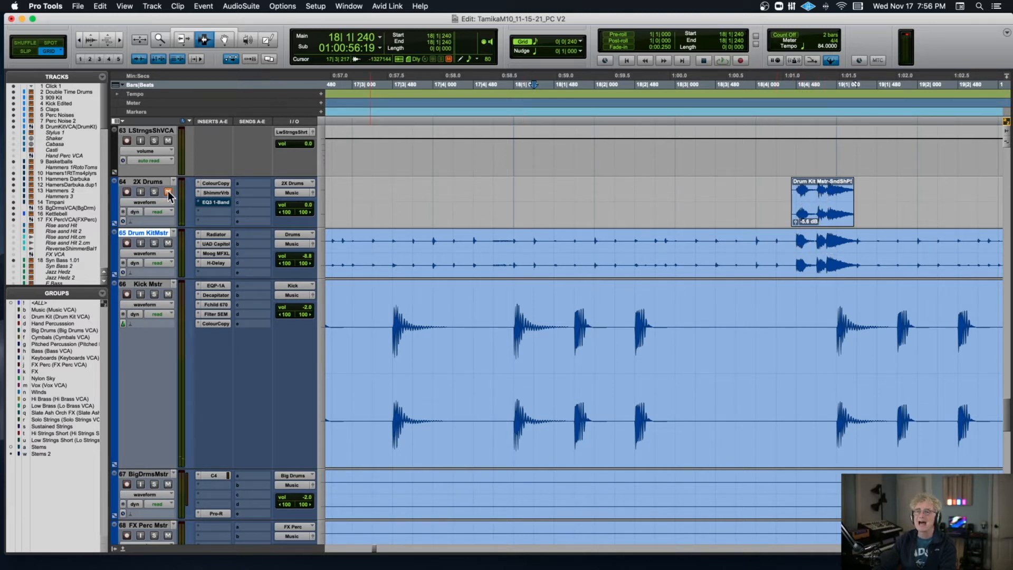
Browse the AudioSuite Pitch Shift processors without applying one.
{"action": "left_click", "coordinate": [244, 8]}
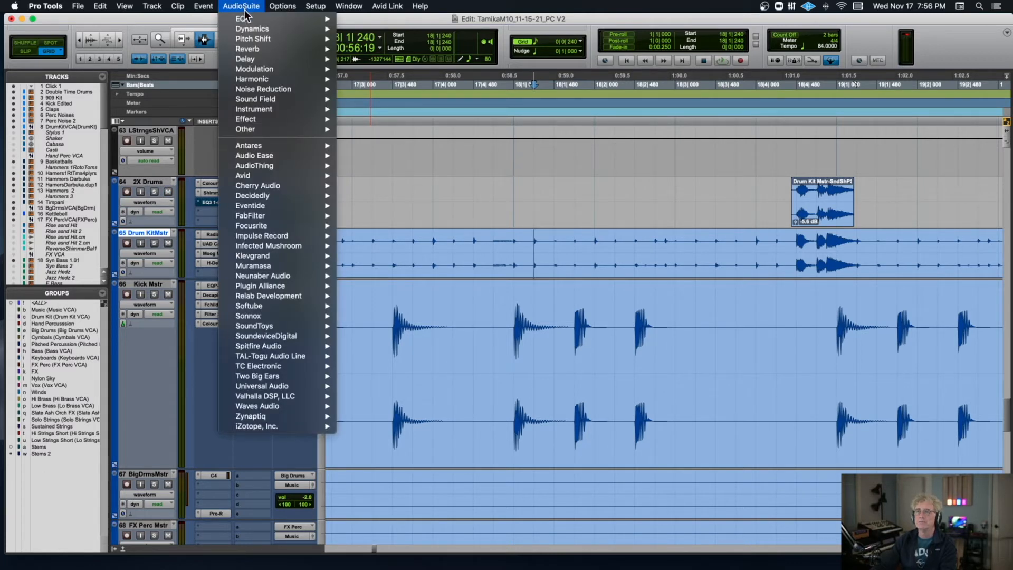
{"action": "mouse_move", "coordinate": [243, 38]}
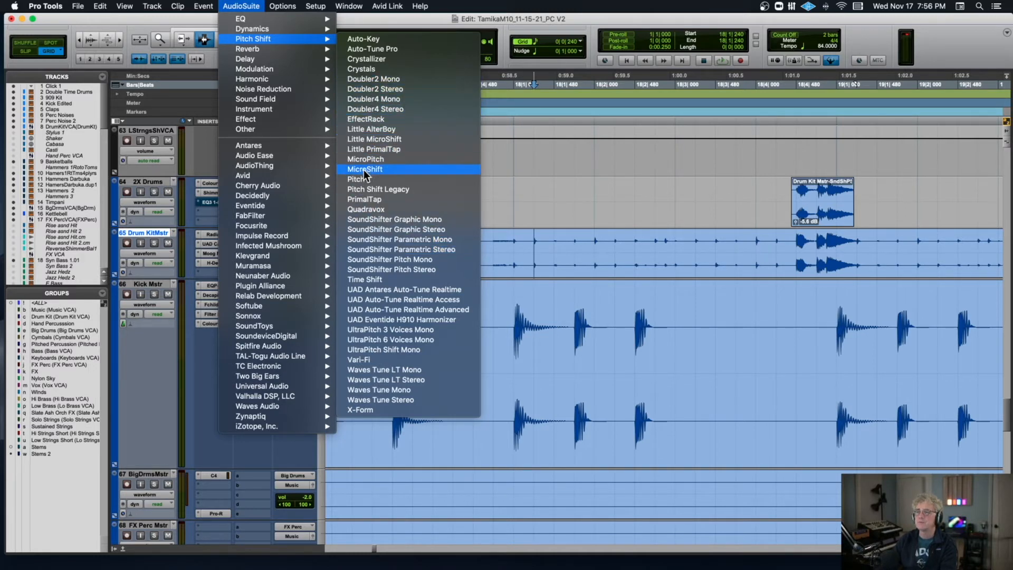
{"action": "left_click", "coordinate": [582, 110]}
Toggle the ColourCopy and ShimmrVrb bypasses on 2X Drums and audition the drum fill from 18|4|240.
{"action": "left_click", "coordinate": [222, 192], "text": "super"}
{"action": "left_click", "coordinate": [226, 183], "text": "super"}
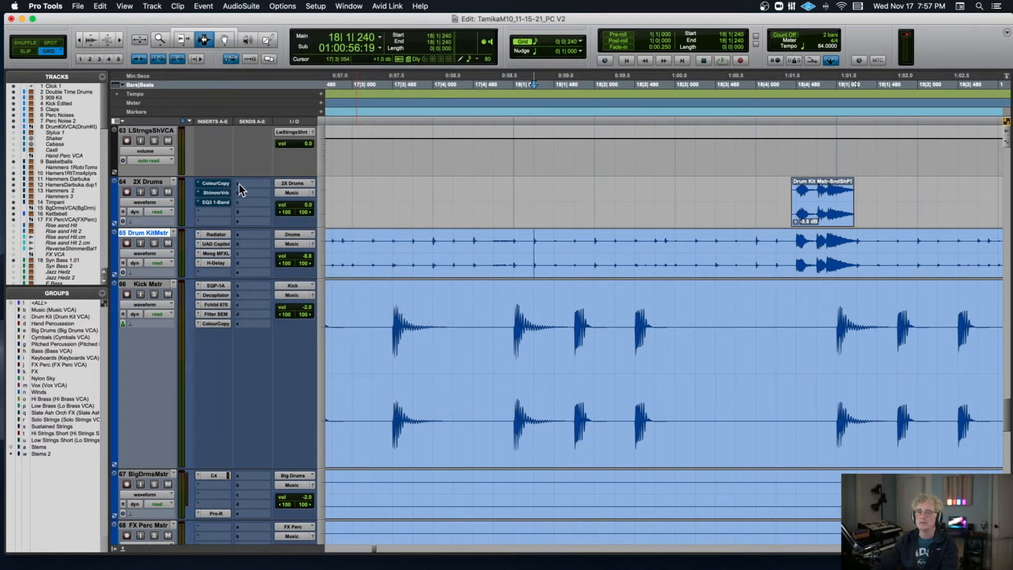
{"action": "scroll", "coordinate": [739, 211], "scroll_direction": "right", "scroll_amount": 1}
{"action": "left_click", "coordinate": [754, 205]}
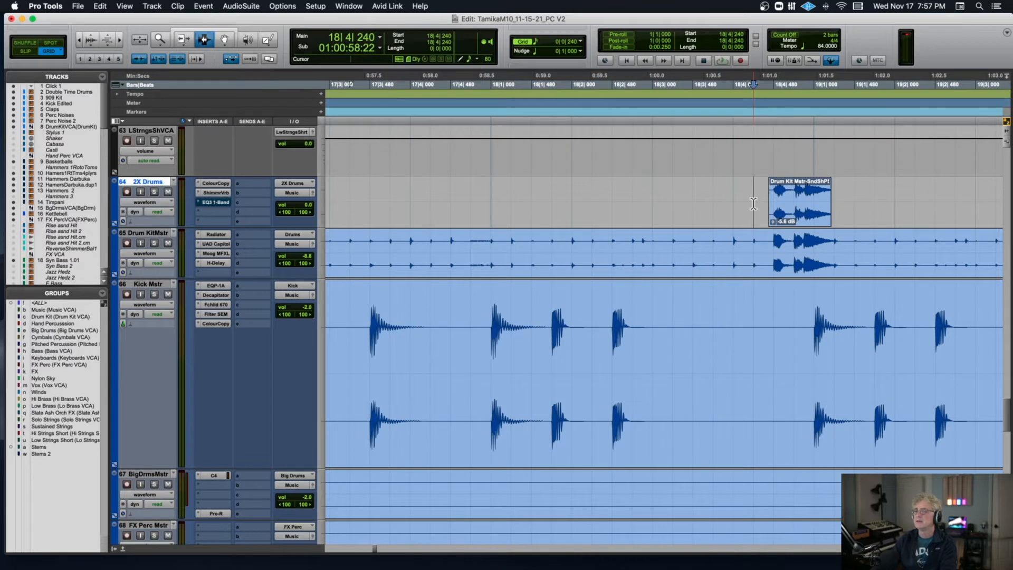
{"action": "scroll", "coordinate": [317, 201], "scroll_direction": "up", "scroll_amount": 1}
{"action": "scroll", "coordinate": [205, 192], "scroll_direction": "left", "scroll_amount": 3}
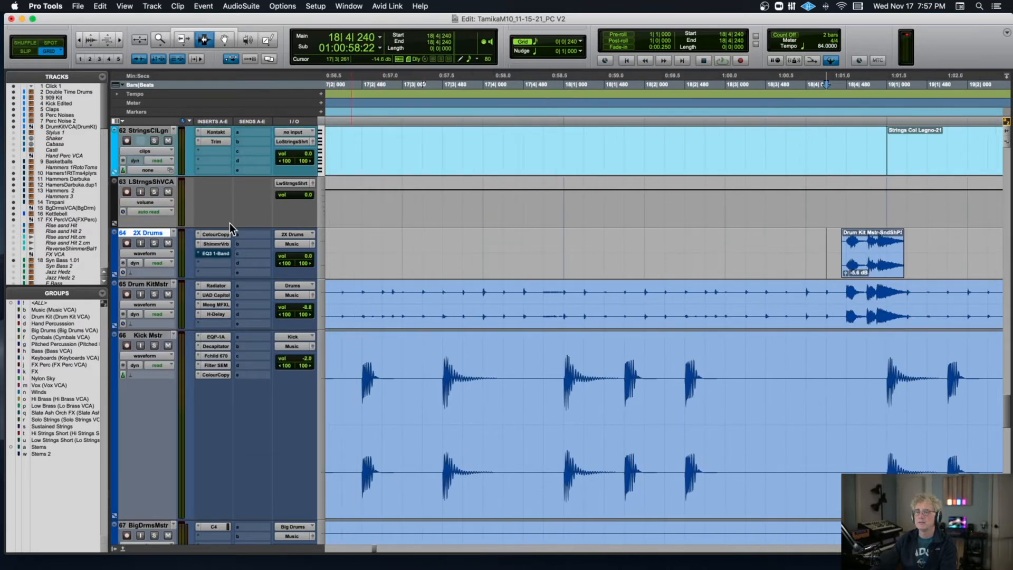
{"action": "key", "text": "space"}
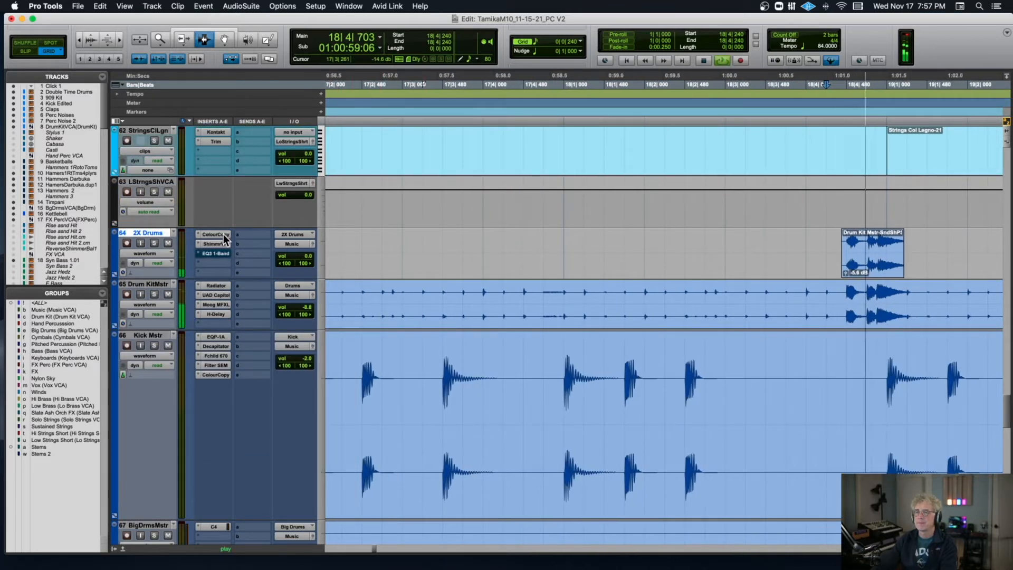
{"action": "key", "text": "super+bracketleft"}
{"action": "key", "text": "super+bracketleft"}
{"action": "key", "text": "space"}
Mute Drum KitMstr and play the 2X Drums fill from 18|4|240.
{"action": "left_click", "coordinate": [167, 294]}
{"action": "key", "text": "space"}
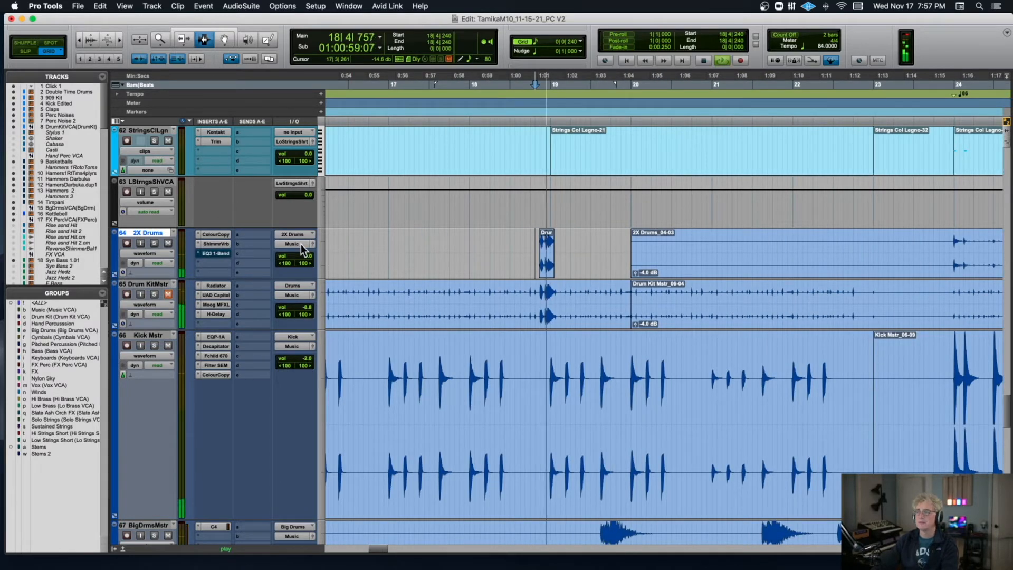
{"action": "key", "text": "space"}
Solo 2X Drums, play from 17|4|000 through bar 20, and look over the other stem masters.
{"action": "left_click", "coordinate": [154, 244]}
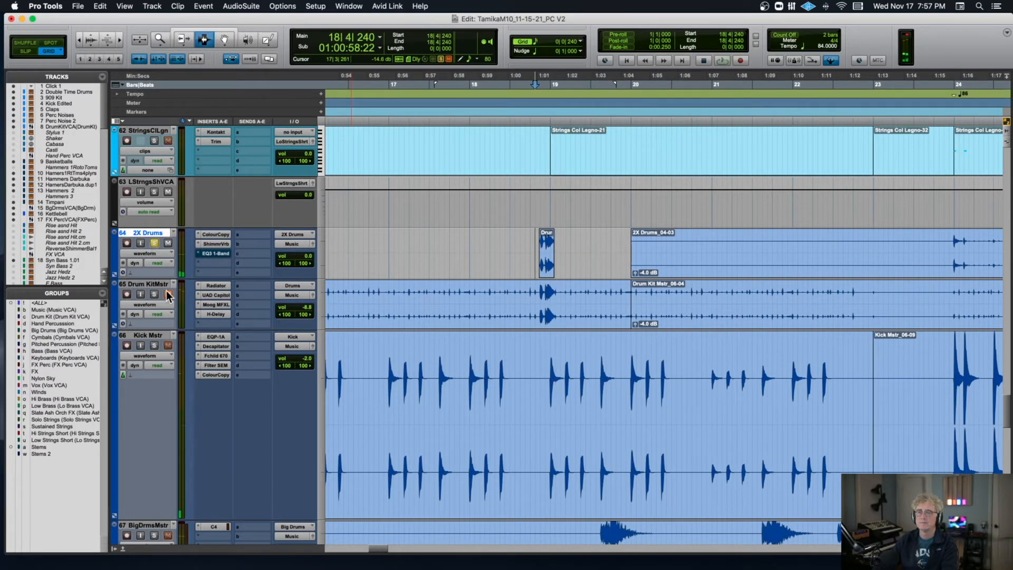
{"action": "left_click", "coordinate": [451, 229]}
{"action": "key", "text": "space"}
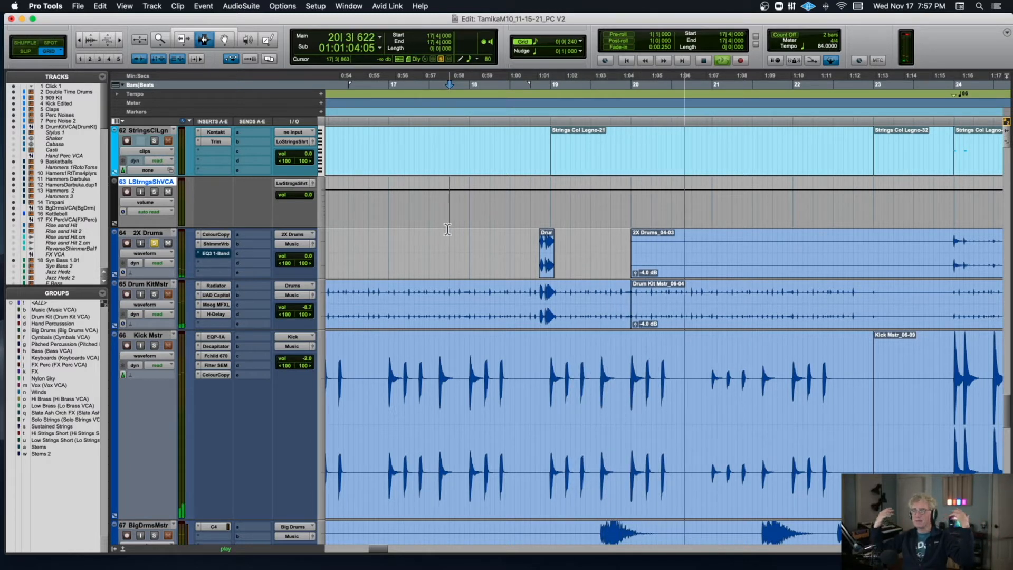
{"action": "scroll", "coordinate": [448, 230], "scroll_direction": "down", "scroll_amount": 10}
{"action": "key", "text": "space"}
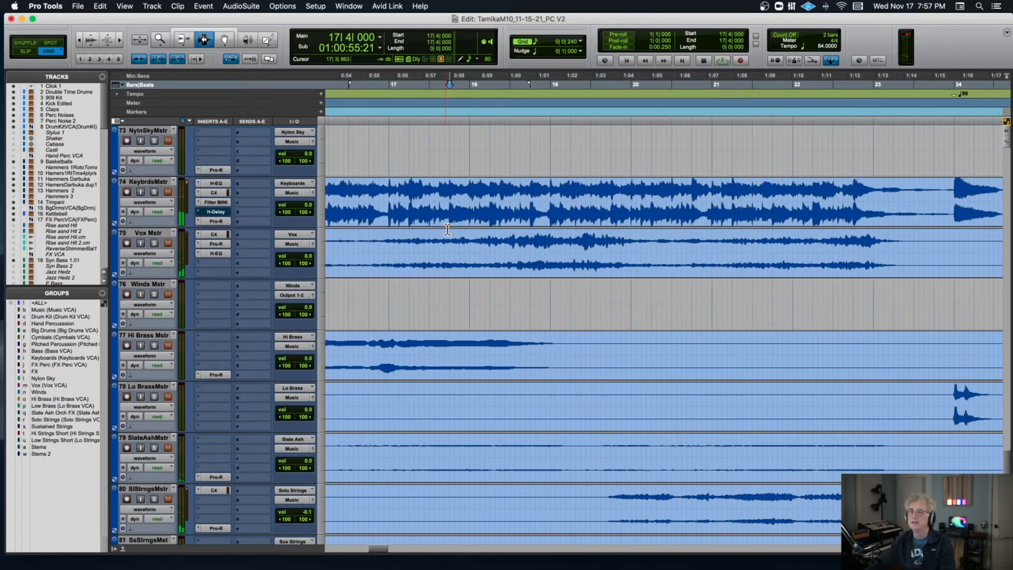
{"action": "scroll", "coordinate": [448, 230], "scroll_direction": "up", "scroll_amount": 12}
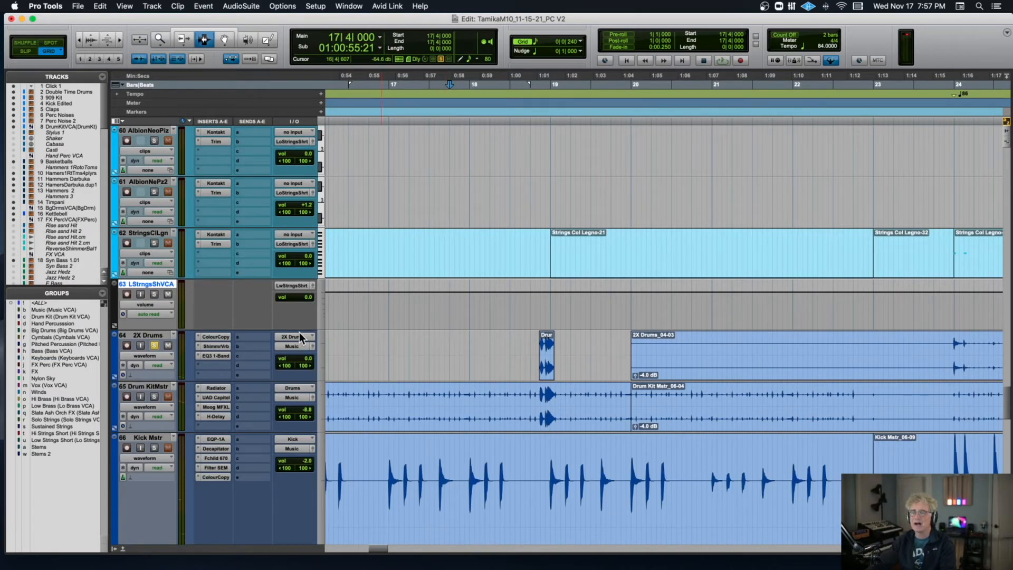
Display the ColourCopy and ShimmerVerb Master Bypass automation lanes one after the other on 2X Drums.
{"action": "left_click", "coordinate": [156, 356]}
{"action": "mouse_move", "coordinate": [178, 409]}
{"action": "left_click", "coordinate": [218, 411]}
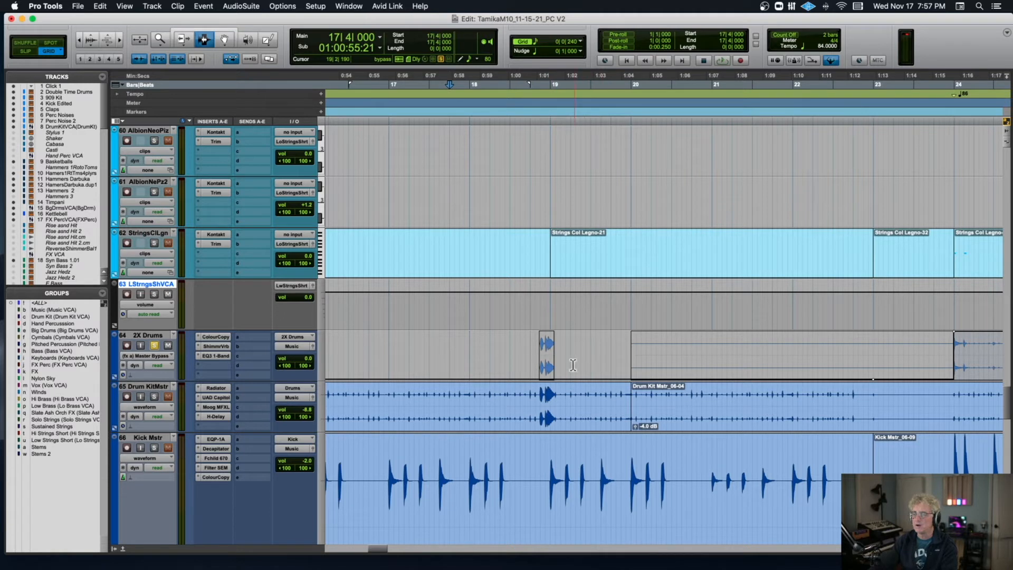
{"action": "left_click_drag", "start_coordinate": [953, 363], "coordinate": [957, 363]}
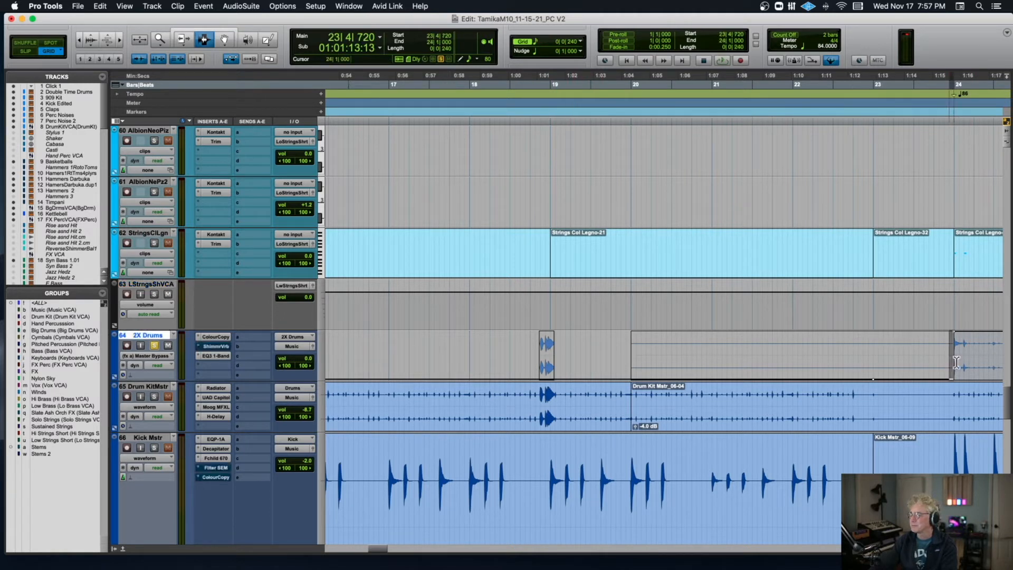
{"action": "left_click", "coordinate": [126, 356]}
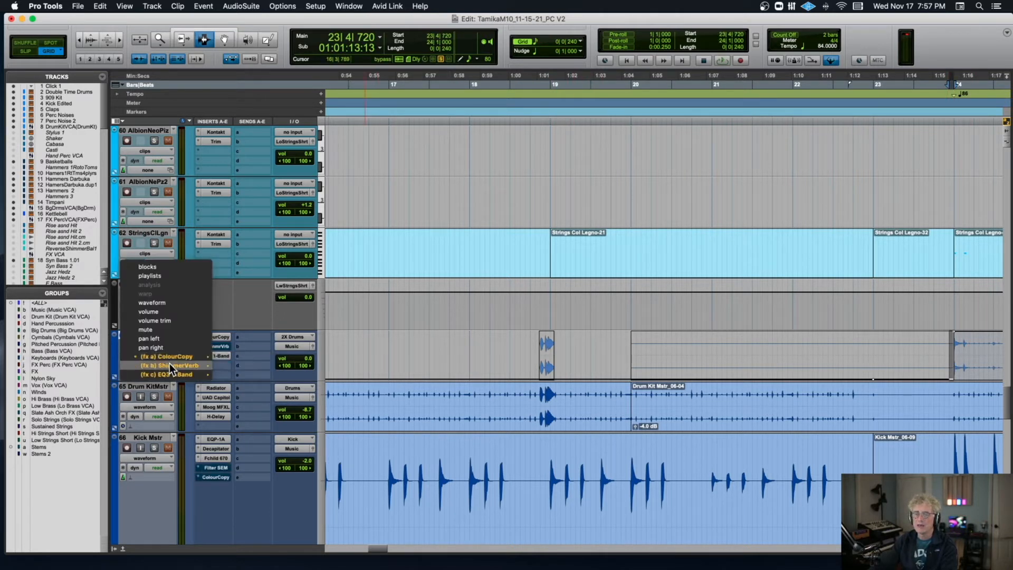
{"action": "left_click", "coordinate": [223, 367]}
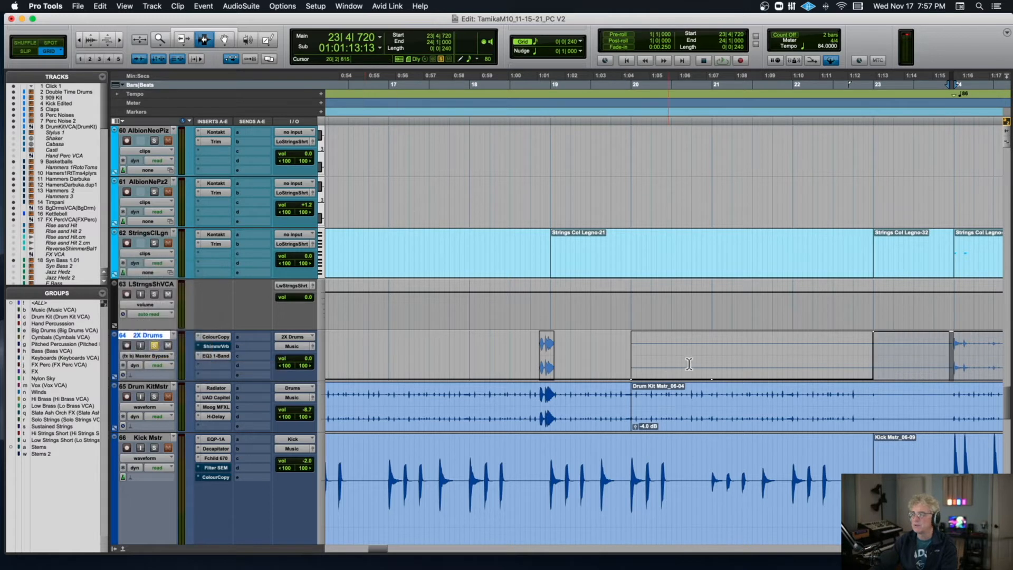
Display the EQ3 1-Band Master Bypass automation on 2X Drums and select the area around the fill from 18|2|240.
{"action": "left_click", "coordinate": [154, 357]}
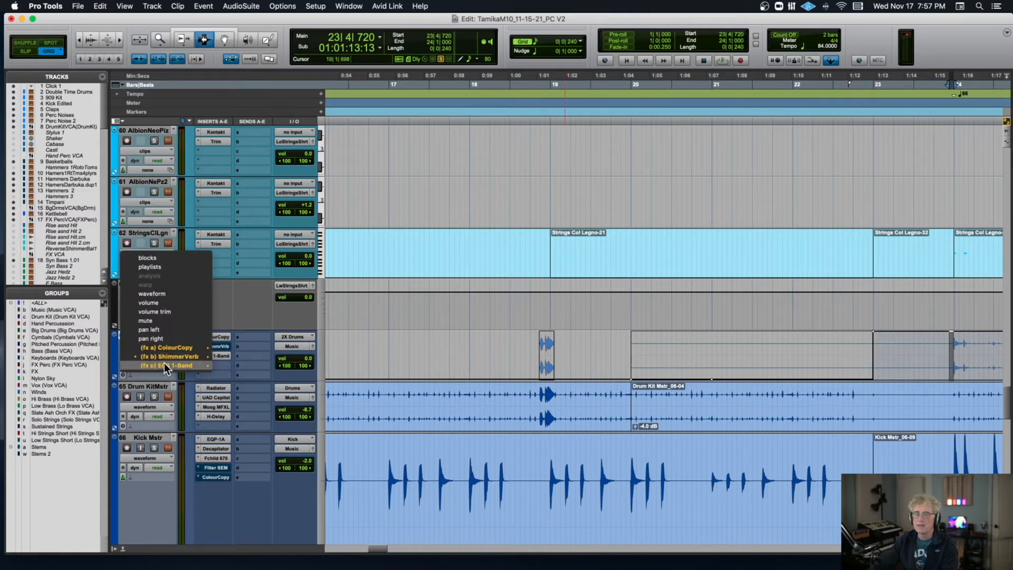
{"action": "left_click", "coordinate": [166, 359]}
{"action": "left_click", "coordinate": [164, 356]}
{"action": "left_click", "coordinate": [228, 367]}
{"action": "left_click_drag", "start_coordinate": [495, 359], "coordinate": [580, 359]}
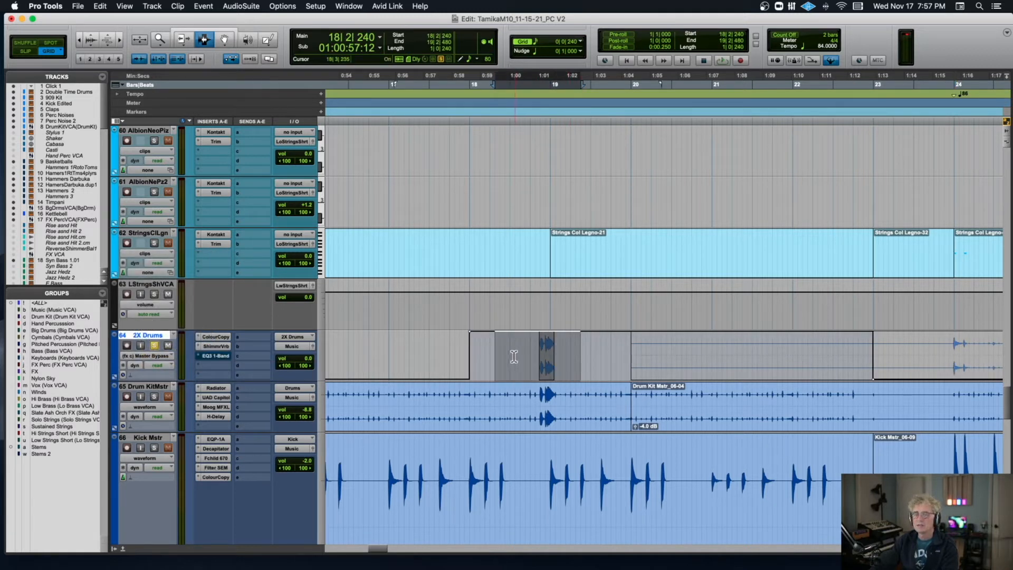
Play the soloed 2X Drums from 18|1|720 and from 23|4|000 to compare the sections with differing EQ bypass.
{"action": "left_click", "coordinate": [486, 359]}
{"action": "key", "text": "space"}
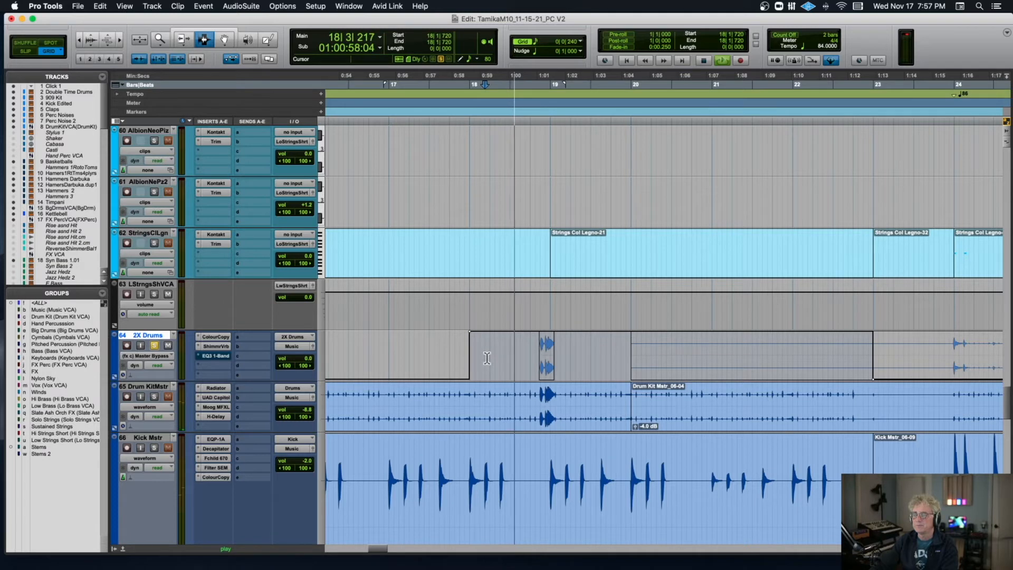
{"action": "key", "text": "r"}
{"action": "key", "text": "r"}
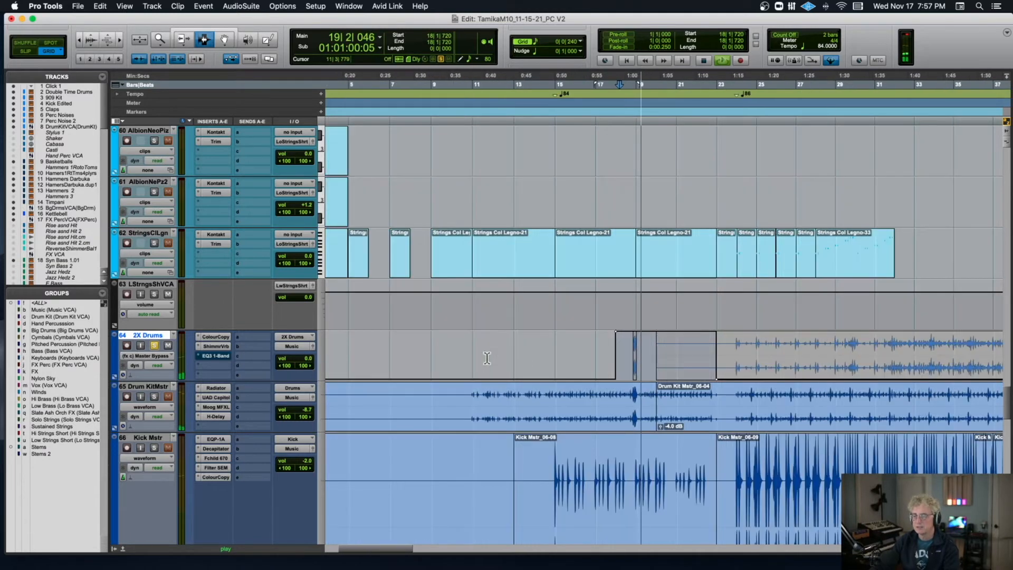
{"action": "left_click", "coordinate": [732, 359]}
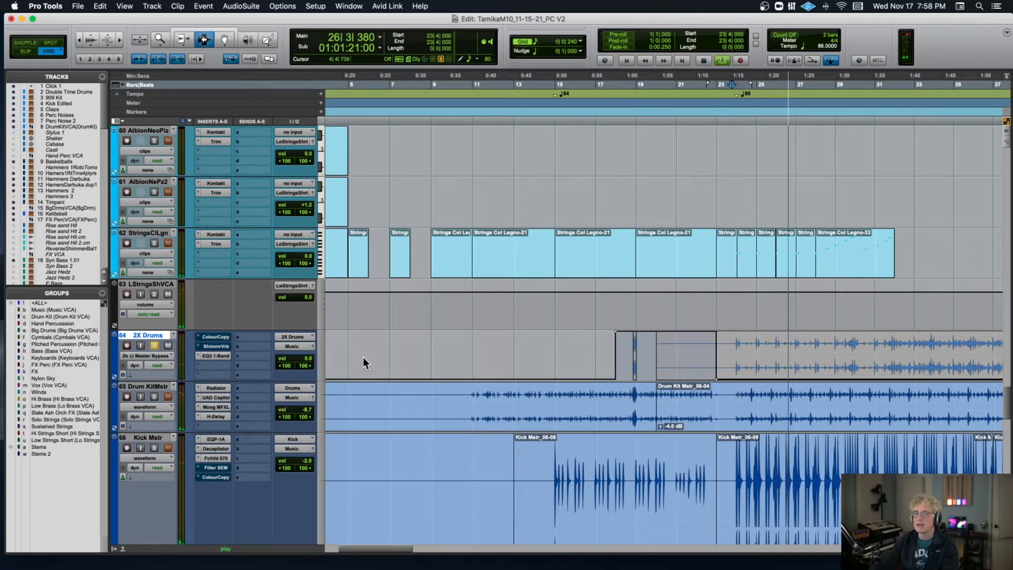
{"action": "key", "text": "space"}
Open the EQ3 1-Band on 2X Drums and play from 32|1|000, adding Drum KitMstr and Kick Mstr to the solo.
{"action": "left_click", "coordinate": [206, 355]}
{"action": "key", "text": "space"}
{"action": "left_click", "coordinate": [895, 350]}
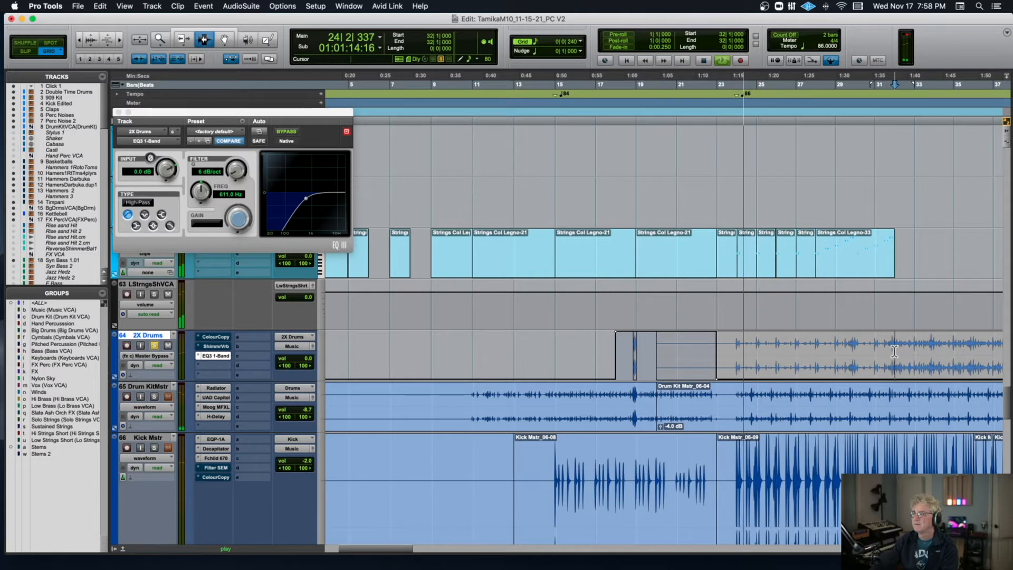
{"action": "left_click", "coordinate": [153, 396]}
{"action": "left_click", "coordinate": [153, 447]}
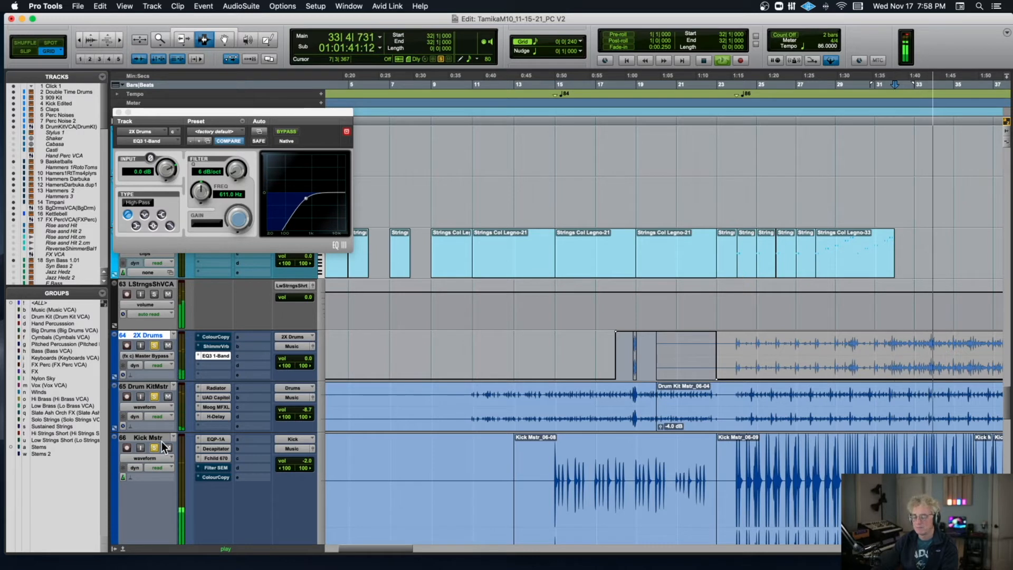
Return the 2X Drums track to waveform view and stop playback.
{"action": "left_click", "coordinate": [147, 355]}
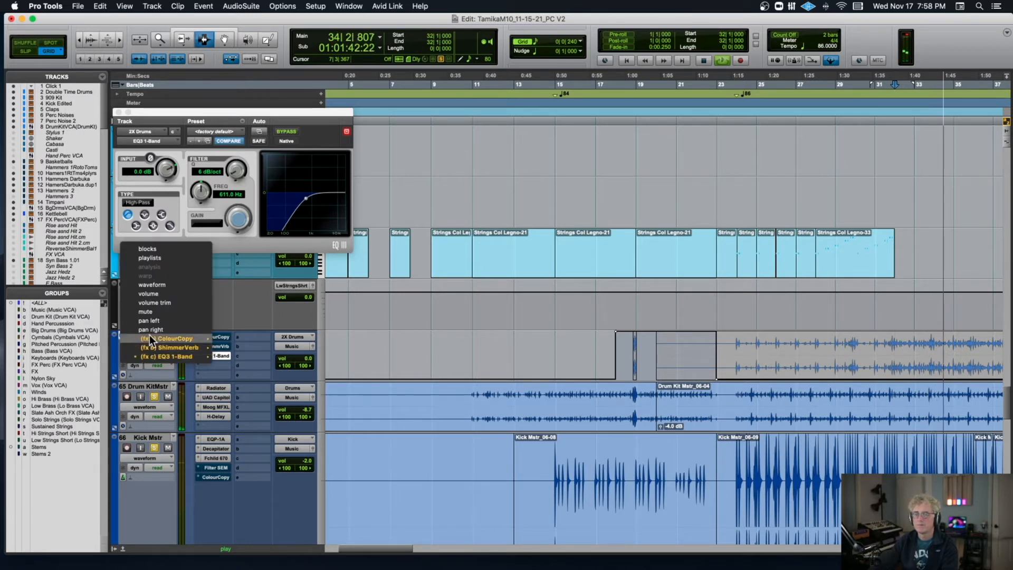
{"action": "left_click", "coordinate": [152, 284]}
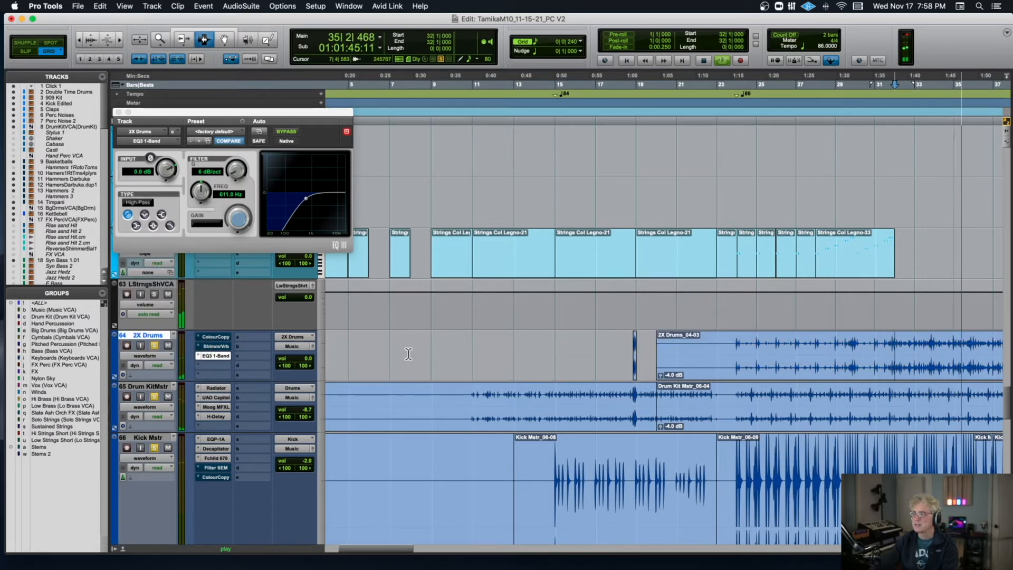
{"action": "key", "text": "space"}
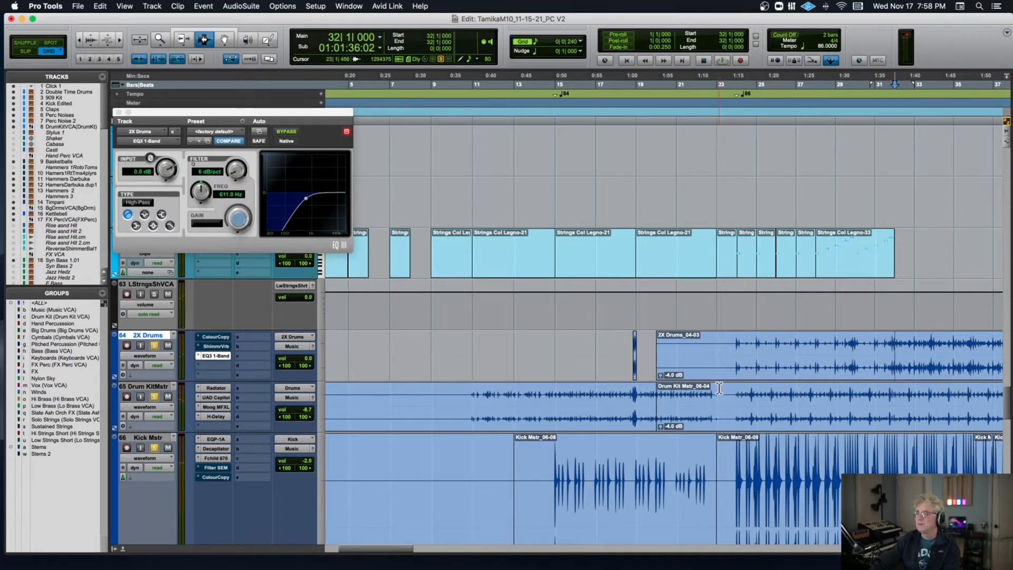
Play the 2X Drums and Drum KitMstr tracks together from 29|4|000.
{"action": "key", "text": "r"}
{"action": "left_click_drag", "start_coordinate": [589, 403], "coordinate": [673, 406]}
{"action": "left_click_drag", "start_coordinate": [675, 368], "coordinate": [603, 365]}
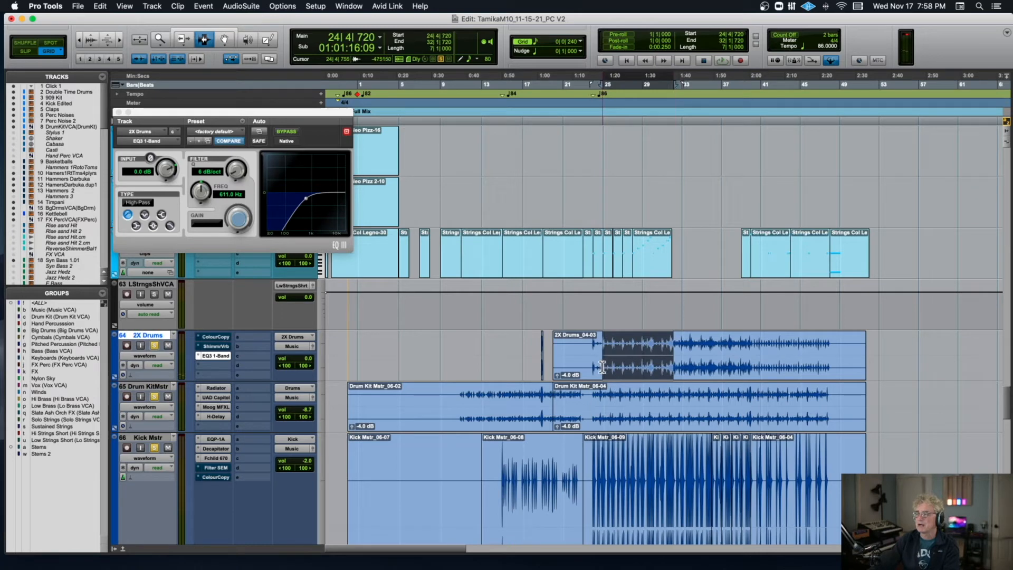
{"action": "left_click", "coordinate": [649, 379]}
{"action": "key", "text": "space"}
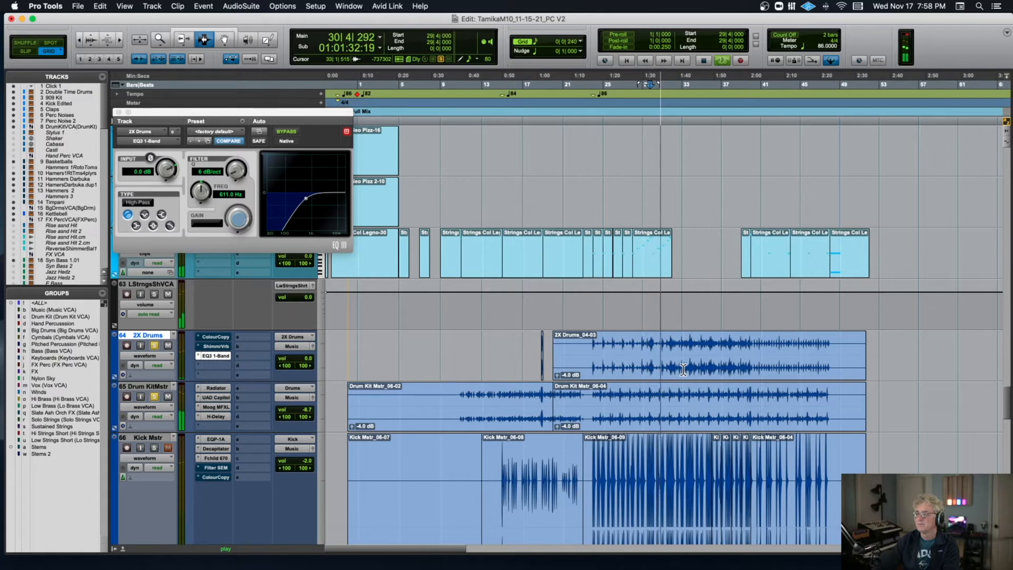
Play from 39|3|720 with Kick Mstr added to the soloed drum masters, and clear all solos after stopping.
{"action": "left_click", "coordinate": [748, 356]}
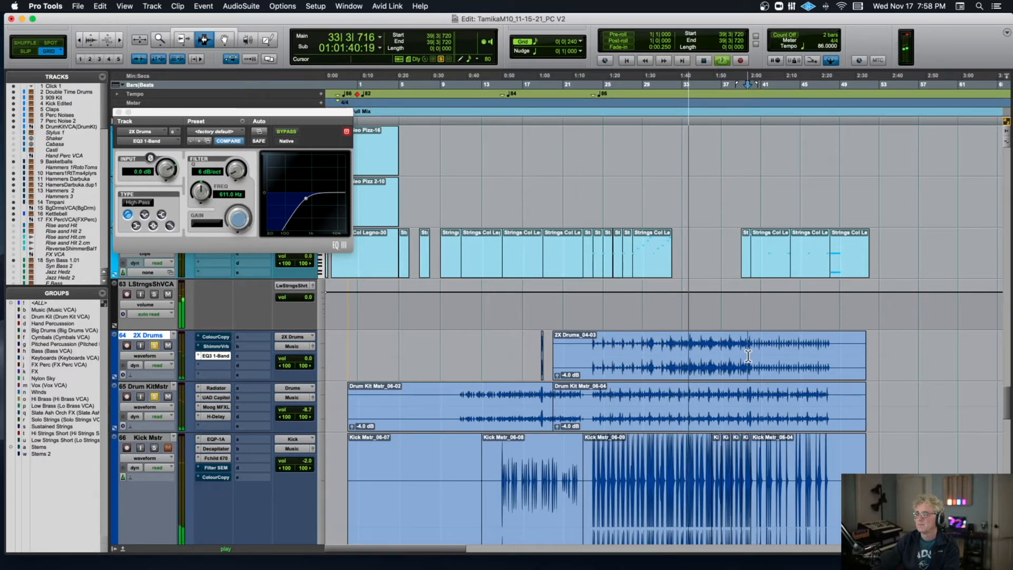
{"action": "left_click", "coordinate": [154, 448]}
{"action": "key", "text": "space"}
{"action": "key", "text": "space"}
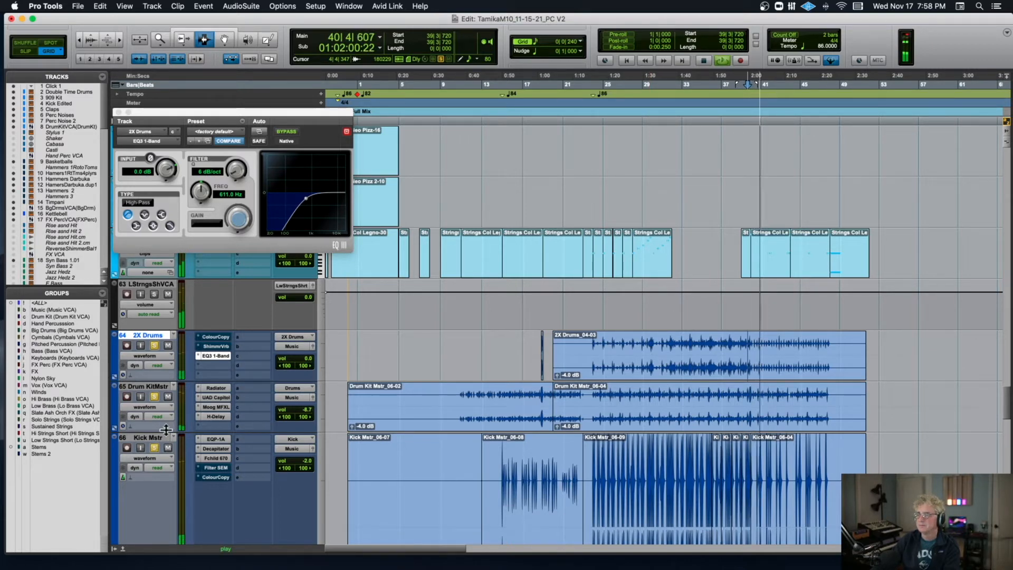
{"action": "key", "text": "space"}
{"action": "left_click", "coordinate": [155, 448], "text": "alt"}
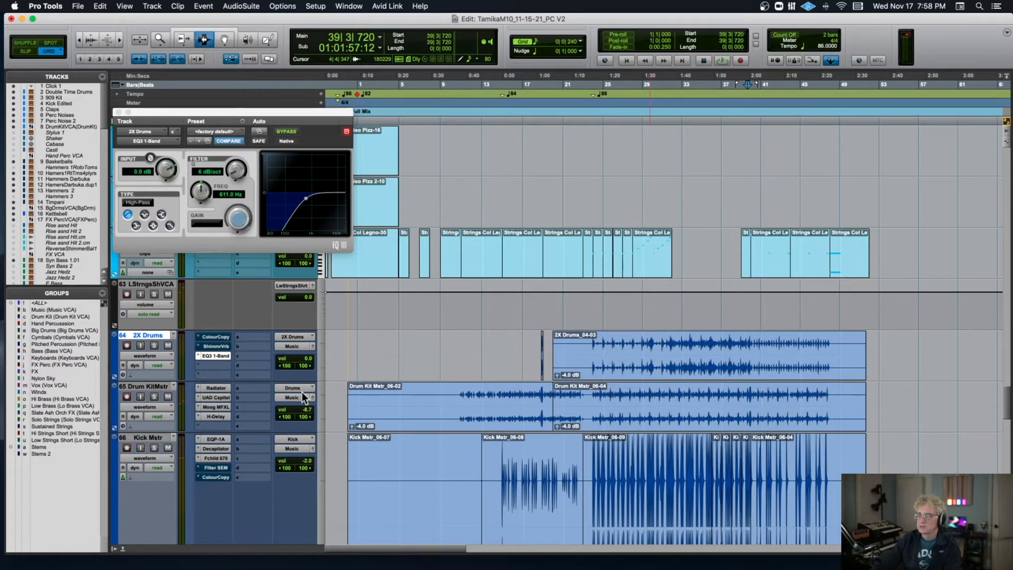
{"action": "left_click", "coordinate": [154, 333]}
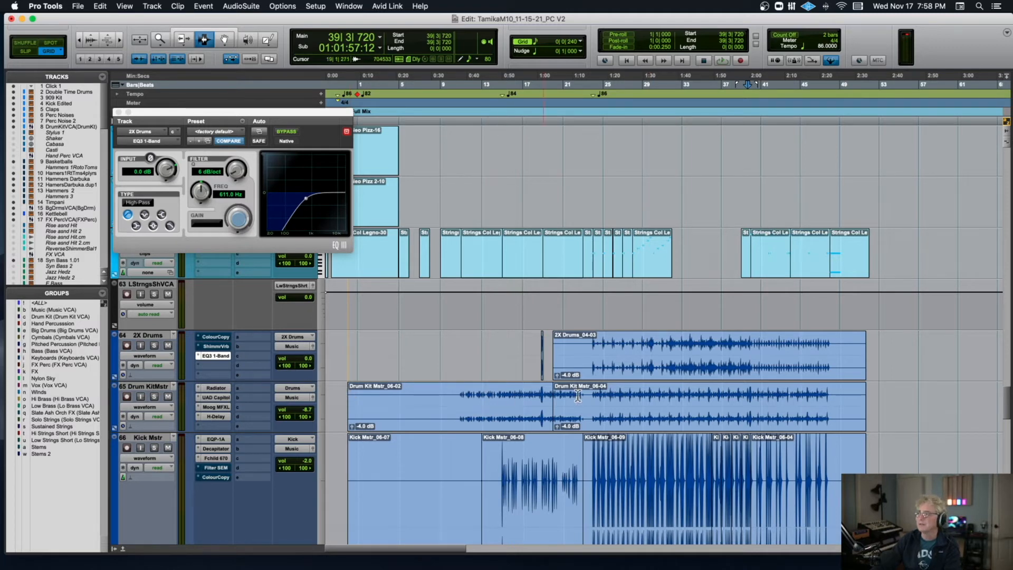
Reduce the height of all tracks so every stem master fits in view, and close the EQ3 1-Band window.
{"action": "scroll", "coordinate": [595, 393], "scroll_direction": "down", "scroll_amount": 5}
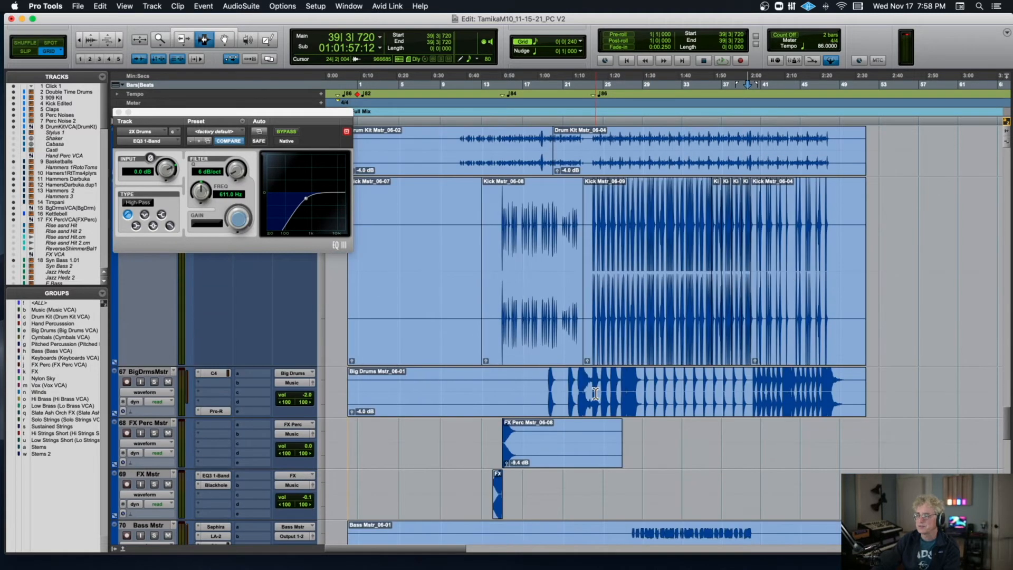
{"action": "key", "text": "ctrl+alt+Down"}
{"action": "key", "text": "ctrl+alt+Down"}
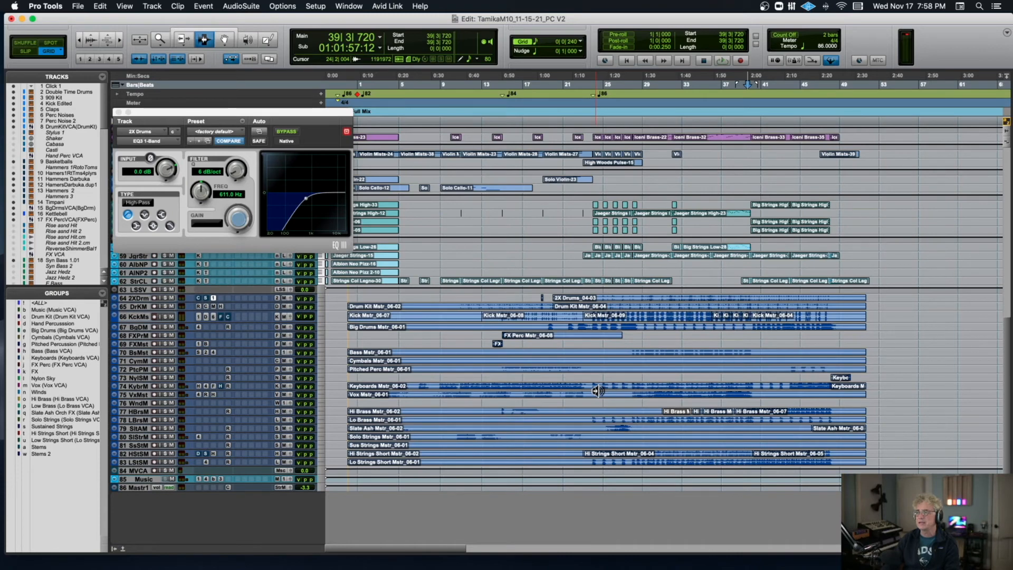
{"action": "key", "text": "ctrl+alt+Up"}
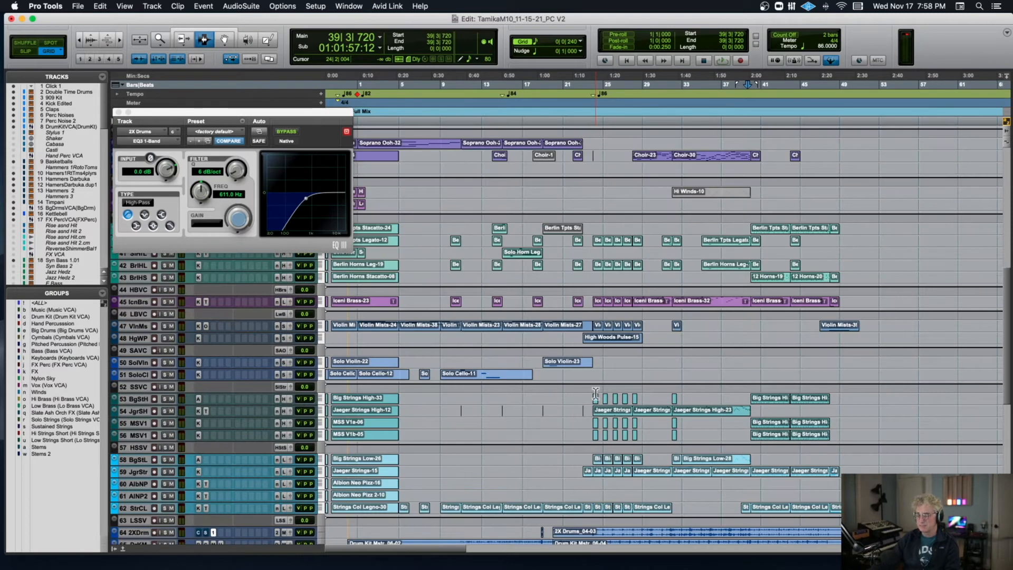
{"action": "key", "text": "t"}
{"action": "key", "text": "t"}
{"action": "scroll", "coordinate": [596, 393], "scroll_direction": "down", "scroll_amount": 6}
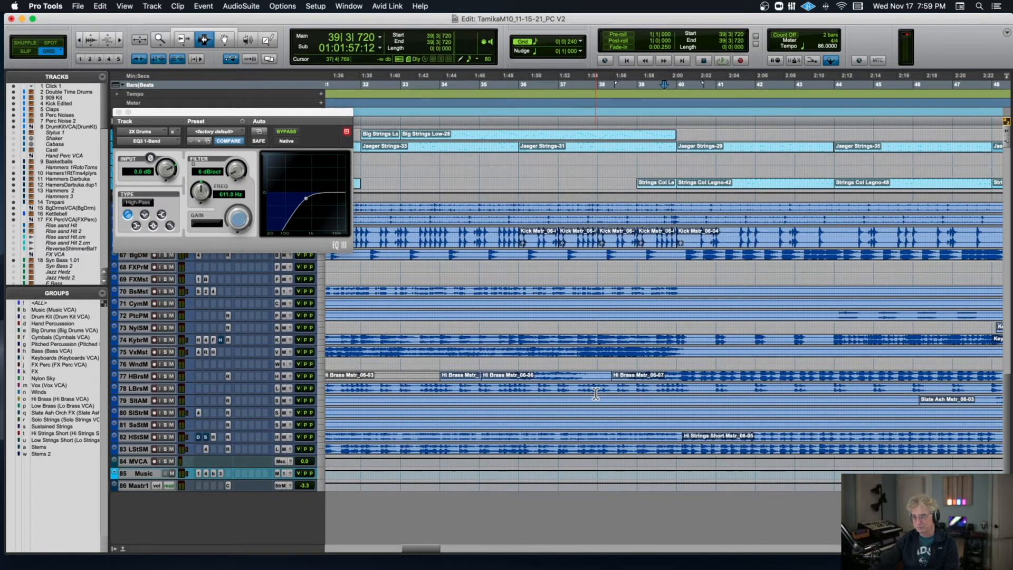
{"action": "key", "text": "r"}
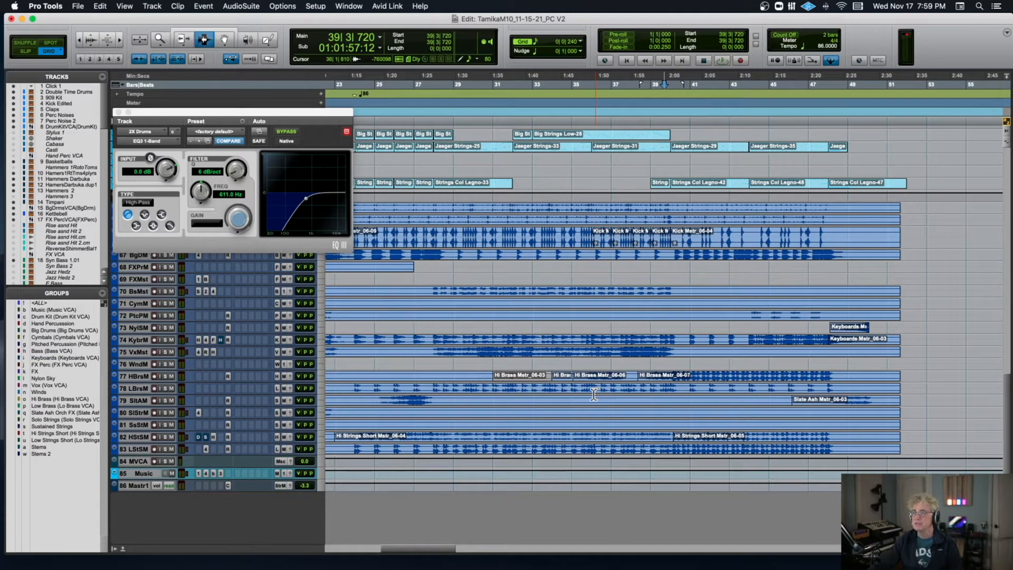
{"action": "left_click", "coordinate": [119, 112]}
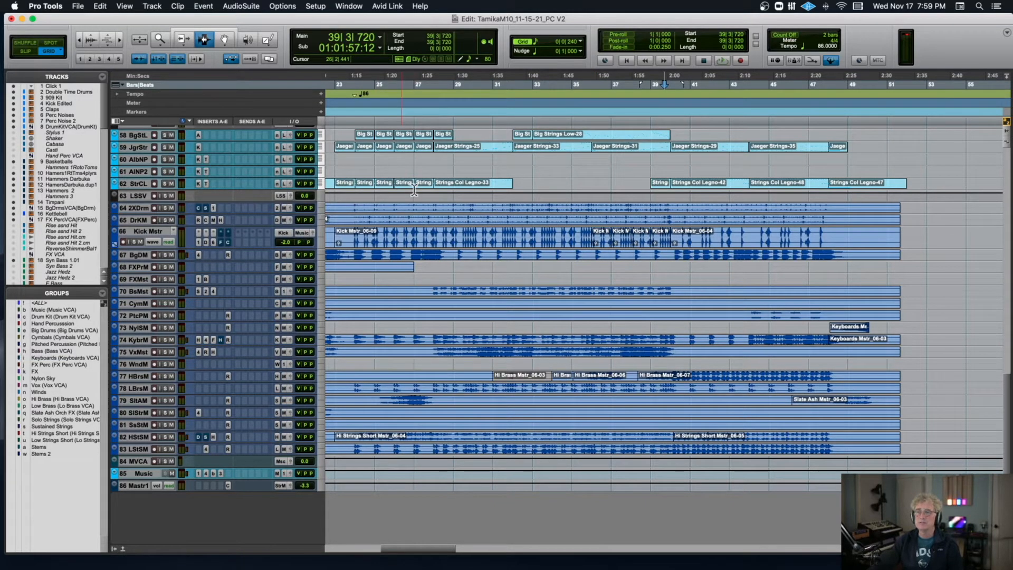
Look over the stem masters along the timeline to the end of the song and play the ending from 41|1|000.
{"action": "scroll", "coordinate": [415, 190], "scroll_direction": "left", "scroll_amount": 5}
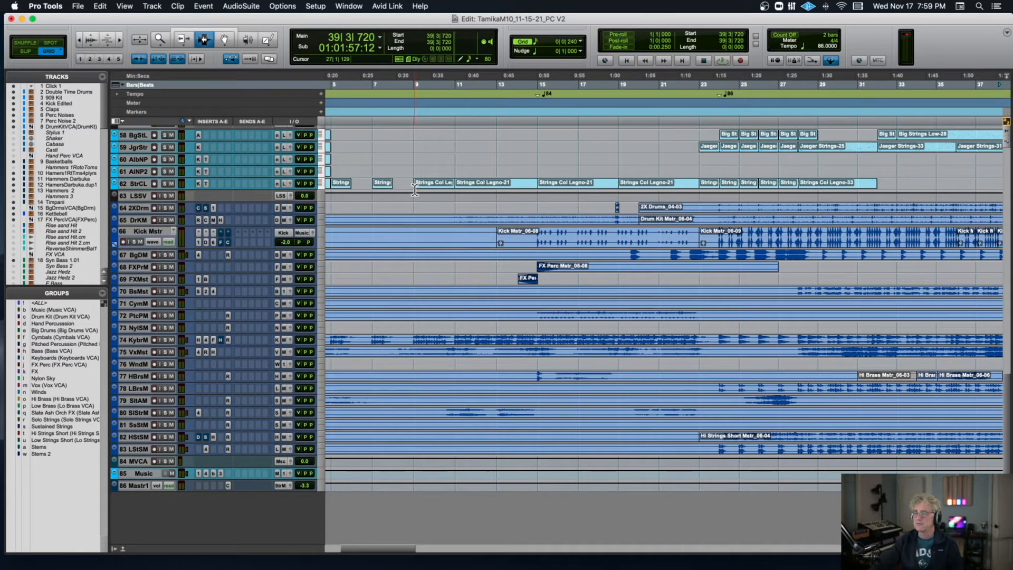
{"action": "scroll", "coordinate": [415, 190], "scroll_direction": "right", "scroll_amount": 3}
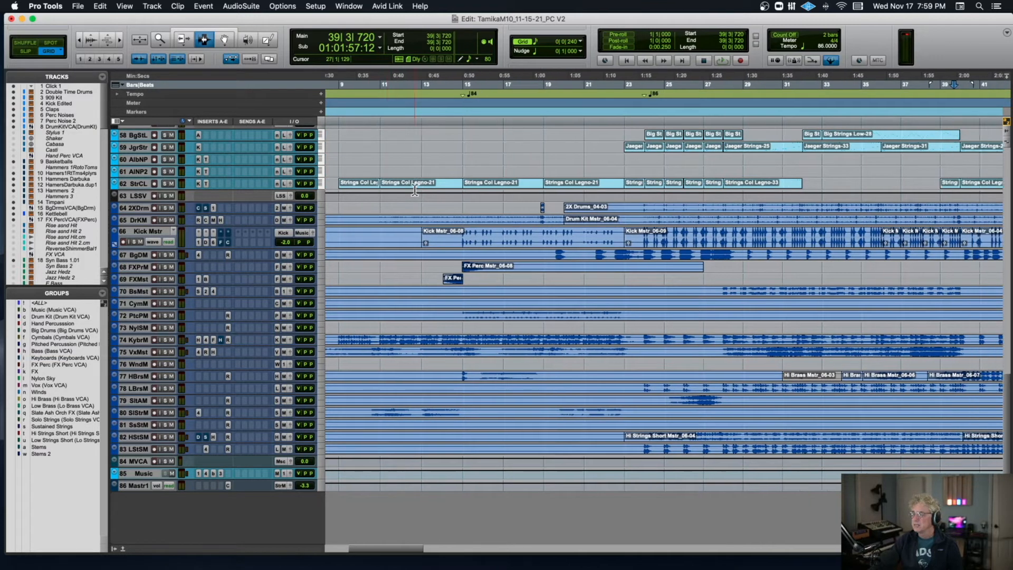
{"action": "scroll", "coordinate": [415, 190], "scroll_direction": "right", "scroll_amount": 3}
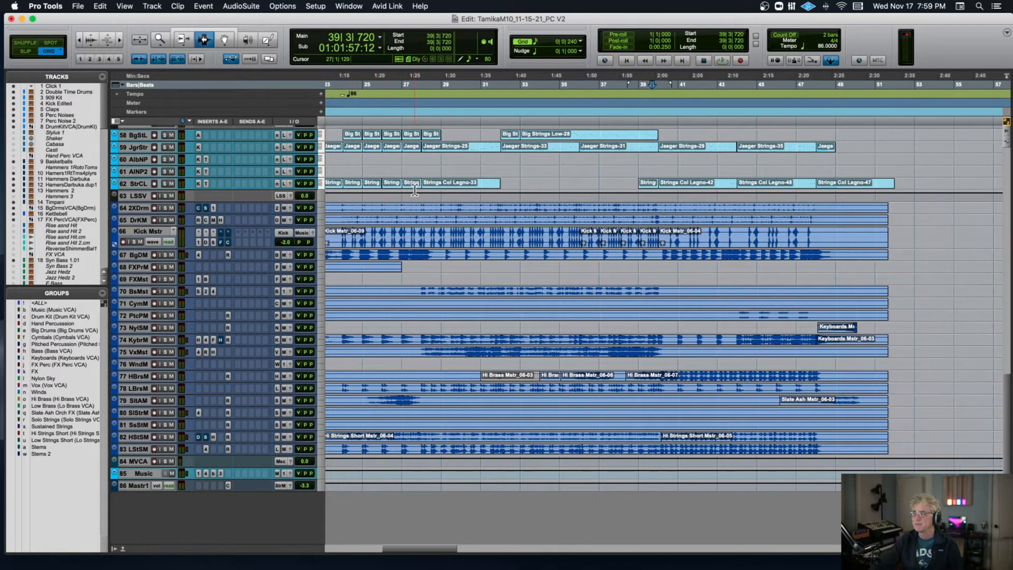
{"action": "scroll", "coordinate": [415, 190], "scroll_direction": "right", "scroll_amount": 3}
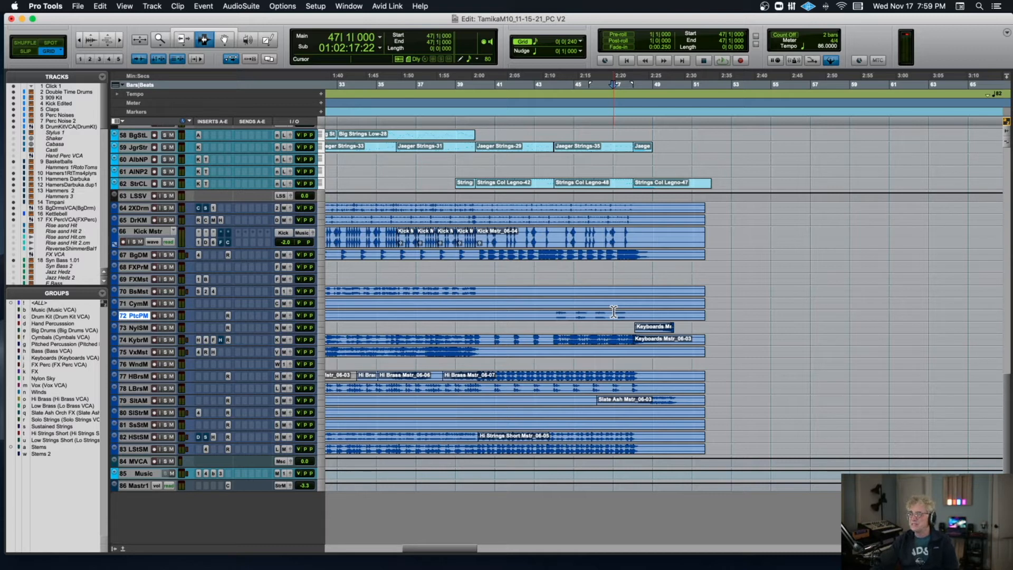
{"action": "scroll", "coordinate": [613, 312], "scroll_direction": "right", "scroll_amount": 5}
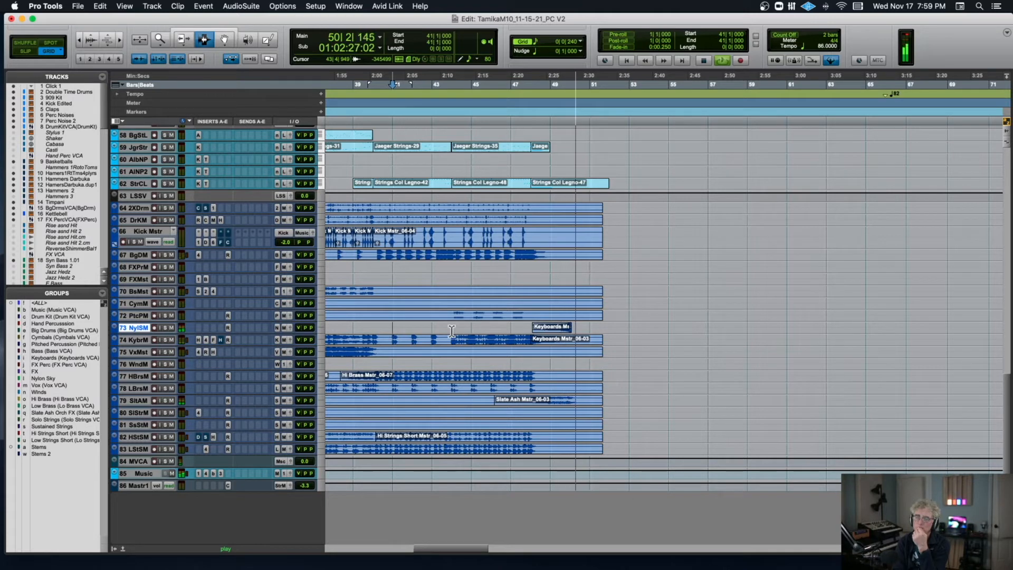
Solo the keyboards stem master and play it from 47|2|480.
{"action": "scroll", "coordinate": [452, 331], "scroll_direction": "up", "scroll_amount": 10}
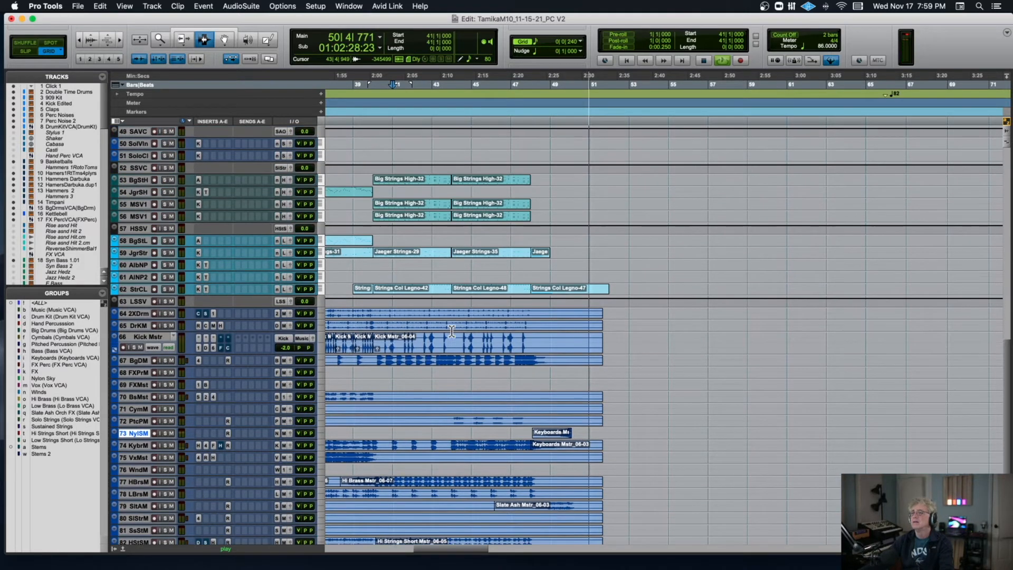
{"action": "scroll", "coordinate": [451, 331], "scroll_direction": "up", "scroll_amount": 1}
{"action": "left_click", "coordinate": [451, 331]}
{"action": "scroll", "coordinate": [496, 322], "scroll_direction": "down", "scroll_amount": 5}
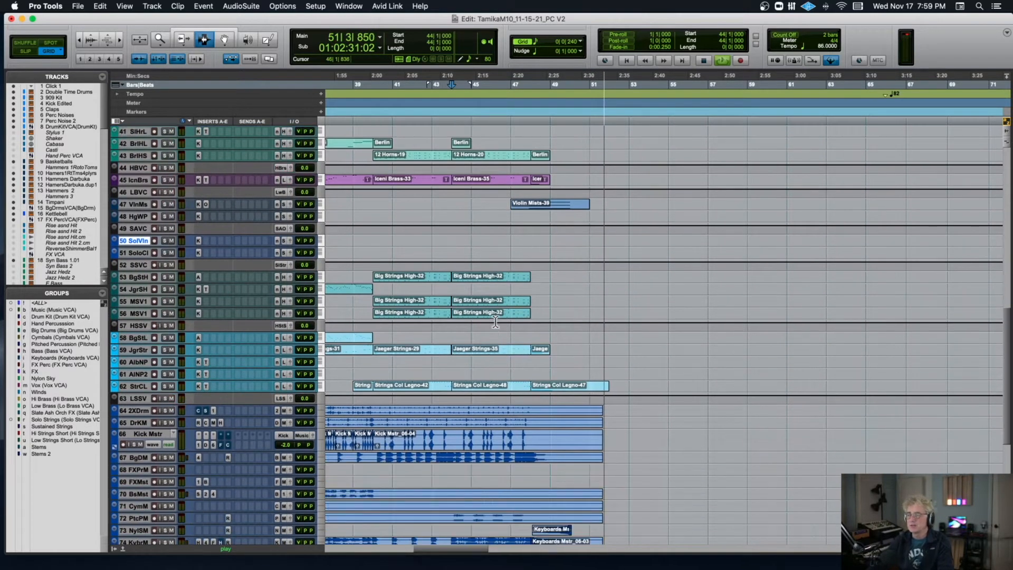
{"action": "scroll", "coordinate": [496, 322], "scroll_direction": "down", "scroll_amount": 5}
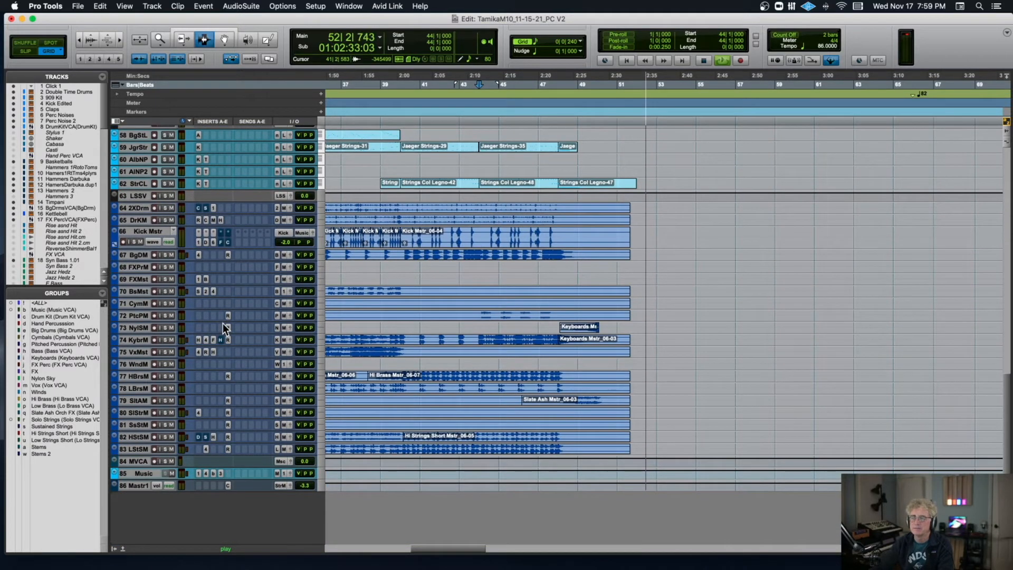
{"action": "left_click", "coordinate": [166, 340]}
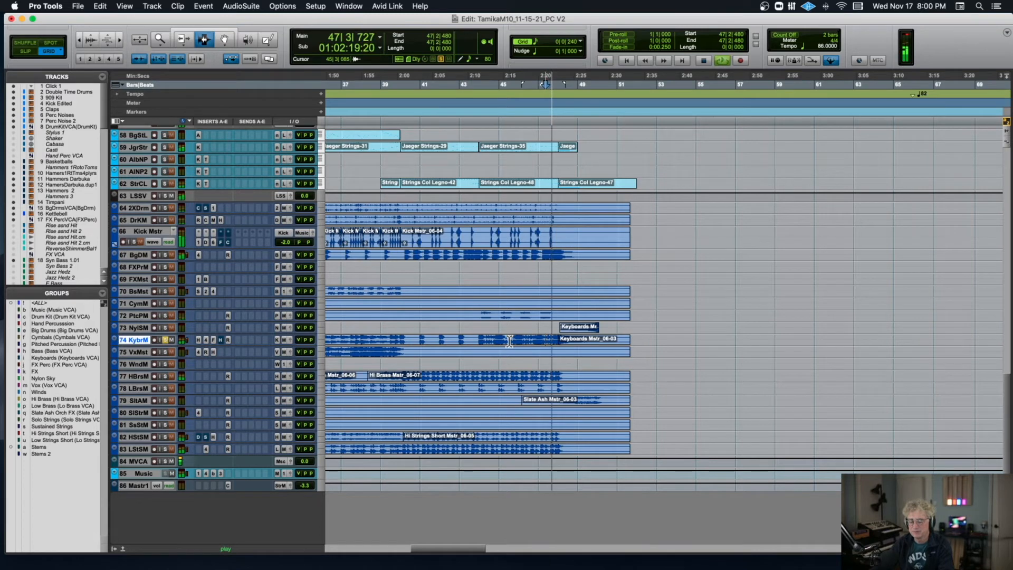
Magnify the timeline around bars 44 to 51 while the soloed keyboards stem master plays through the ending, and stop playback.
{"action": "key", "text": "t"}
{"action": "key", "text": "t"}
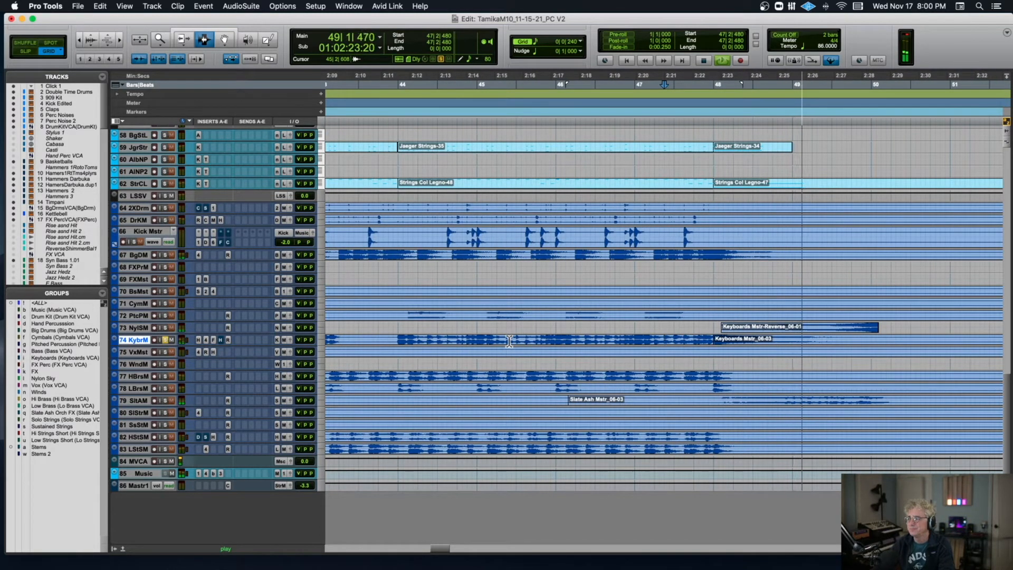
{"action": "key", "text": "space"}
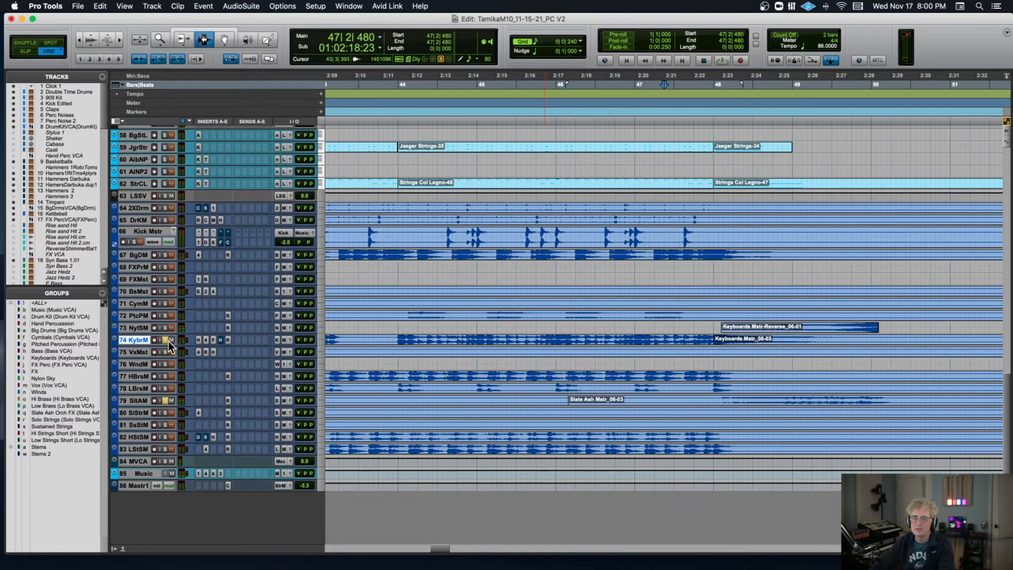
Play the Slate Ash master soloed from 47|2|480, enlarge its track height, and clear its solo after stopping.
{"action": "key", "text": "space"}
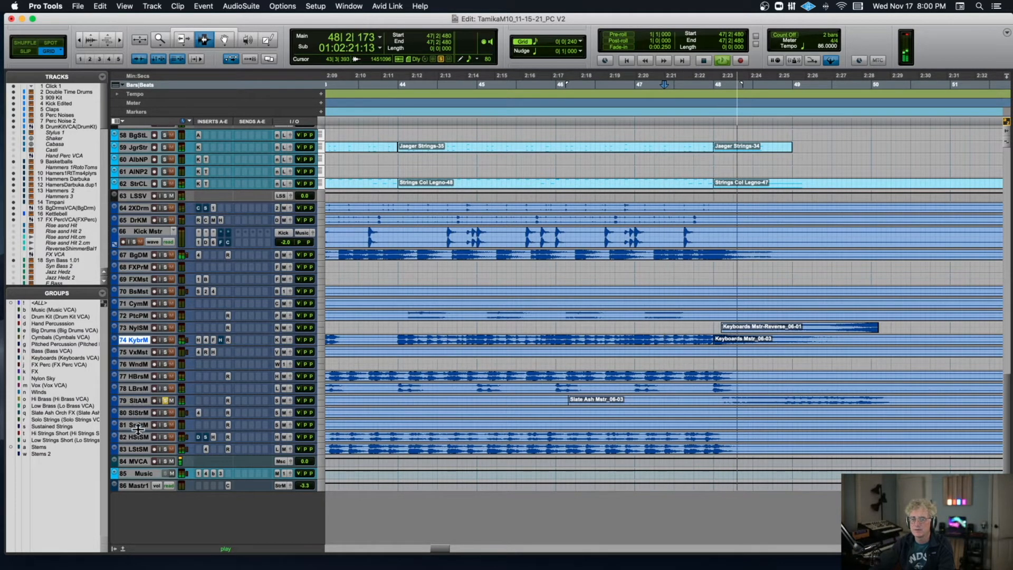
{"action": "left_click_drag", "start_coordinate": [136, 407], "coordinate": [142, 451]}
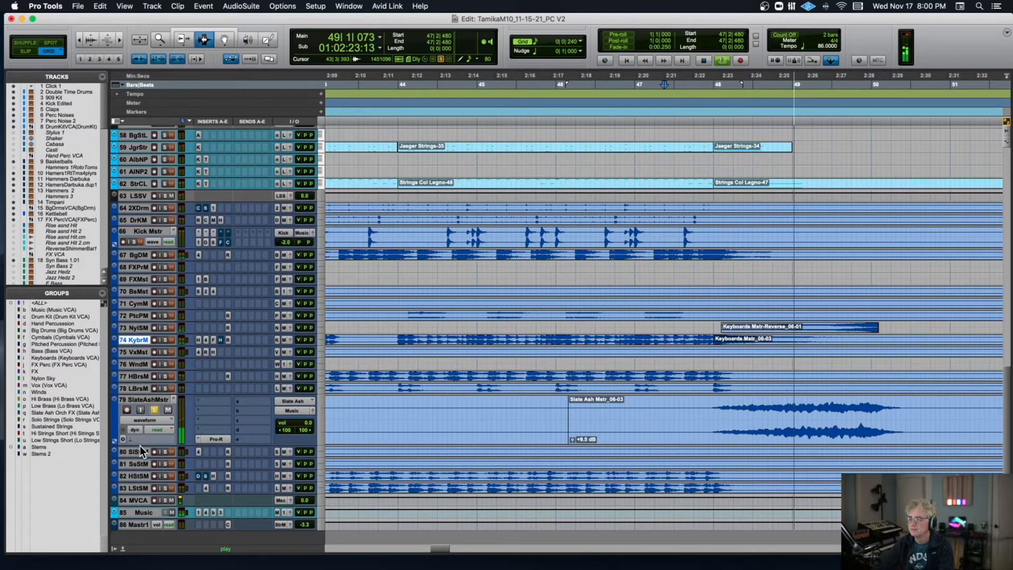
{"action": "key", "text": "space"}
{"action": "left_click", "coordinate": [155, 410]}
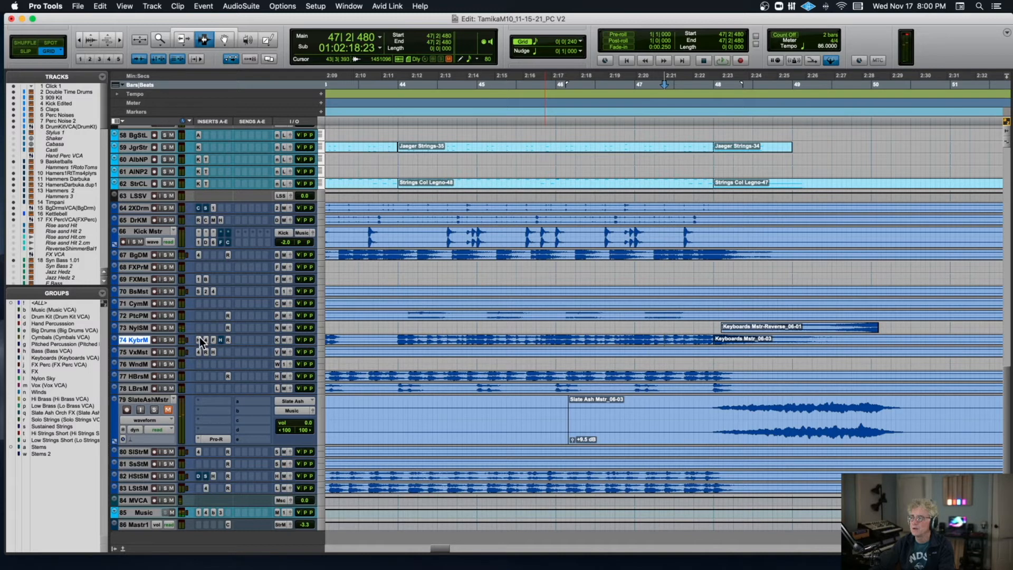
Solo the Nylon Sky stem master and play it from 47|2|480 with the timeline extending past bar 55.
{"action": "left_click", "coordinate": [163, 327]}
{"action": "key", "text": "space"}
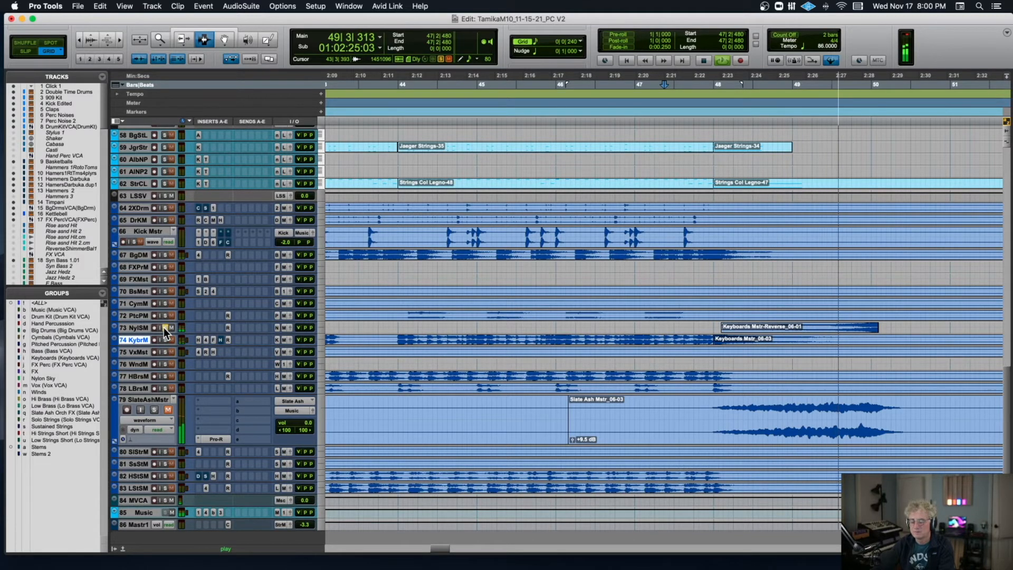
{"action": "key", "text": "super+bracketleft"}
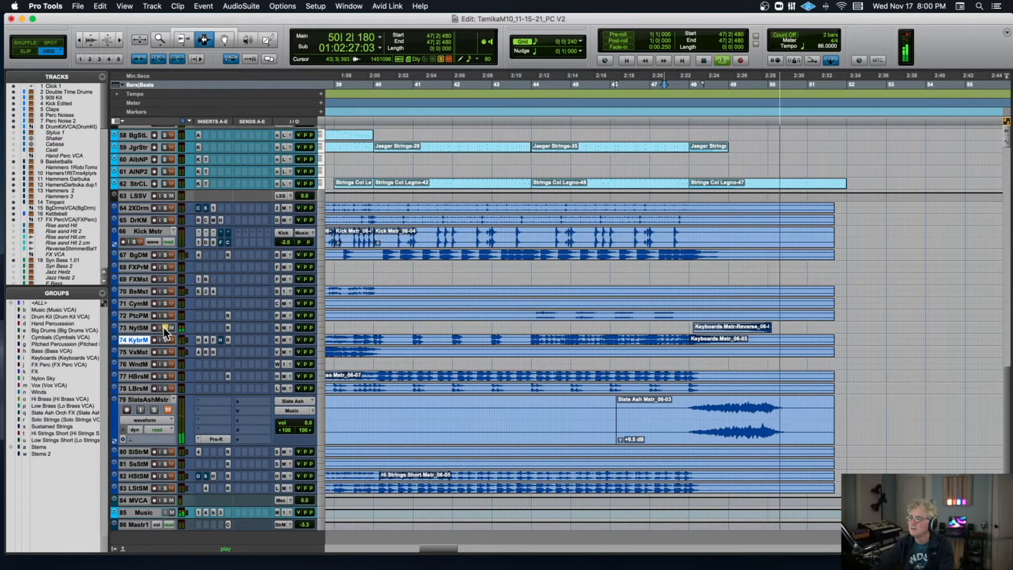
Add the keyboards stem master to the soloed Nylon Sky master and play both from 47|4|240.
{"action": "left_click", "coordinate": [165, 340]}
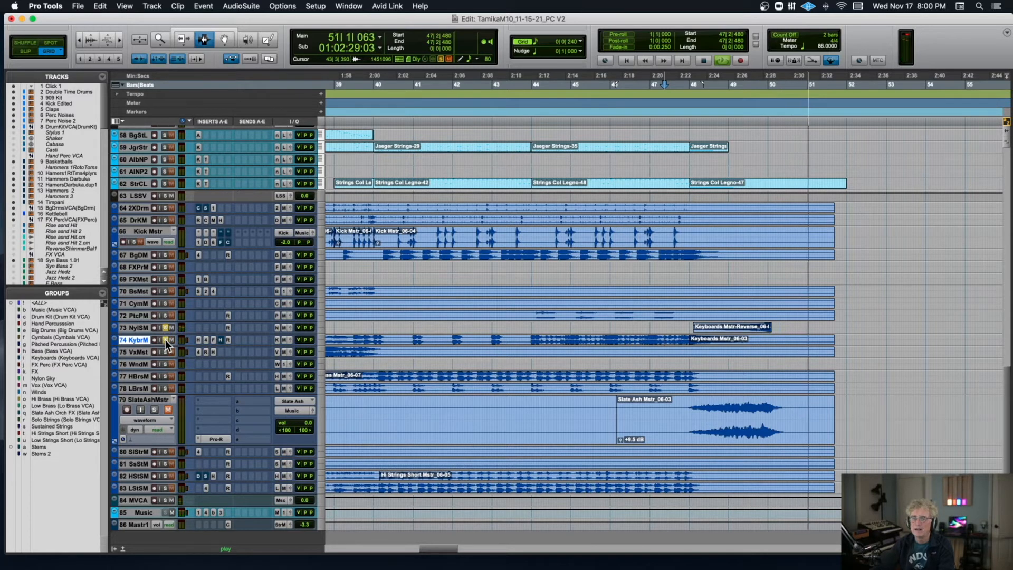
{"action": "key", "text": "space"}
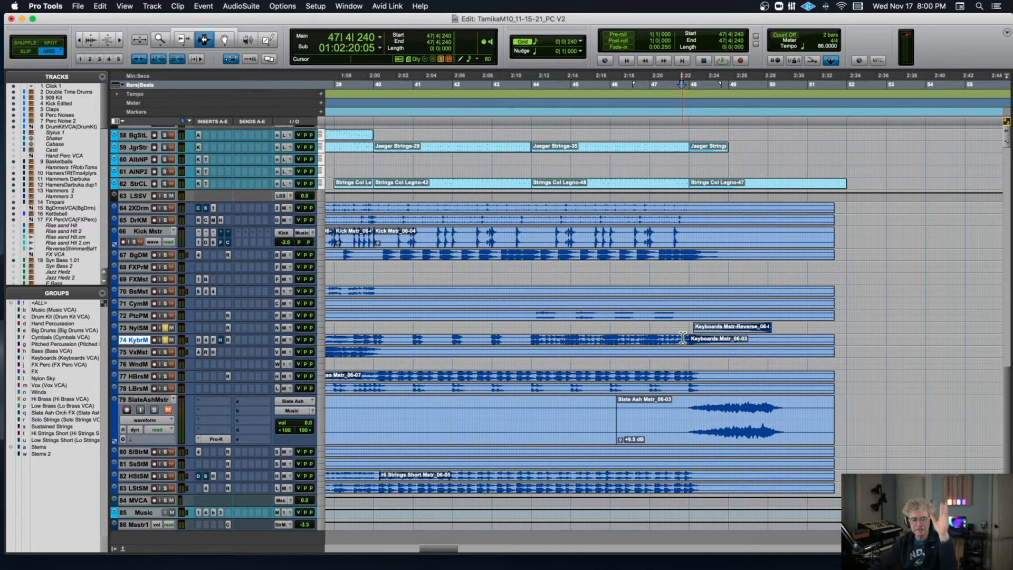
{"action": "key", "text": "space"}
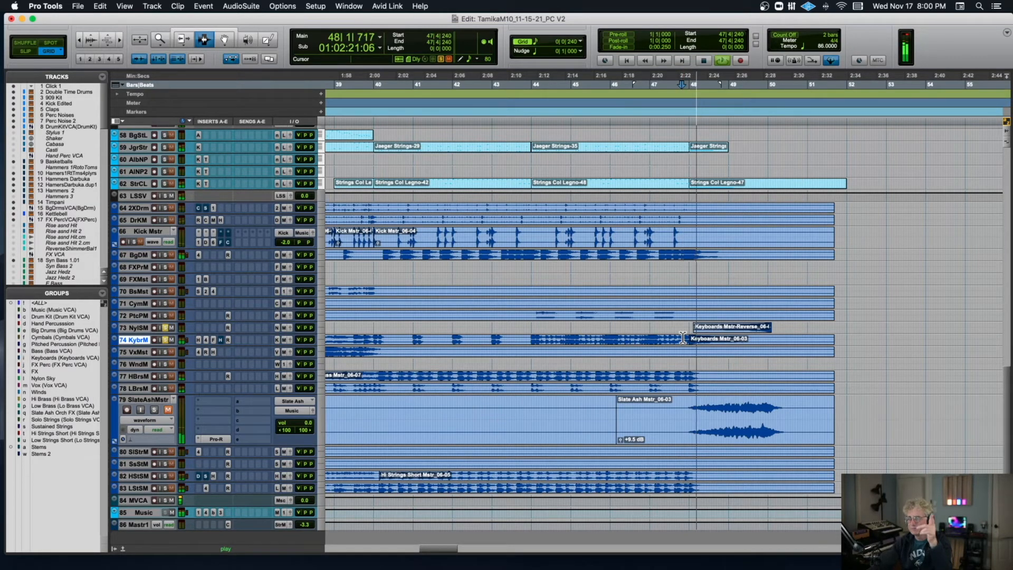